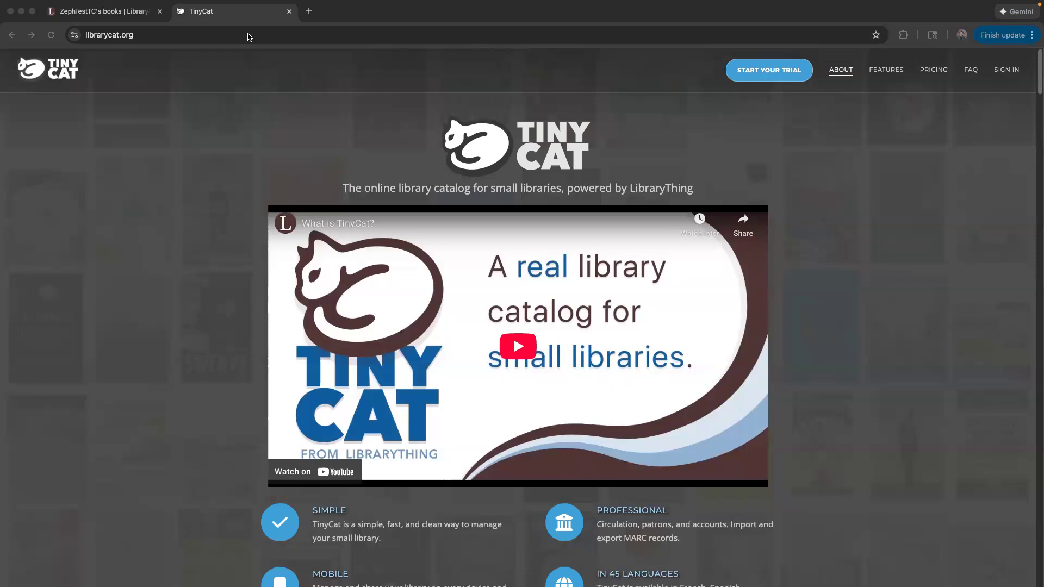
Close the TinyCat tab and return to the LibraryThing home summary of 252 books and 160 authors.
{"action": "left_click", "coordinate": [289, 12]}
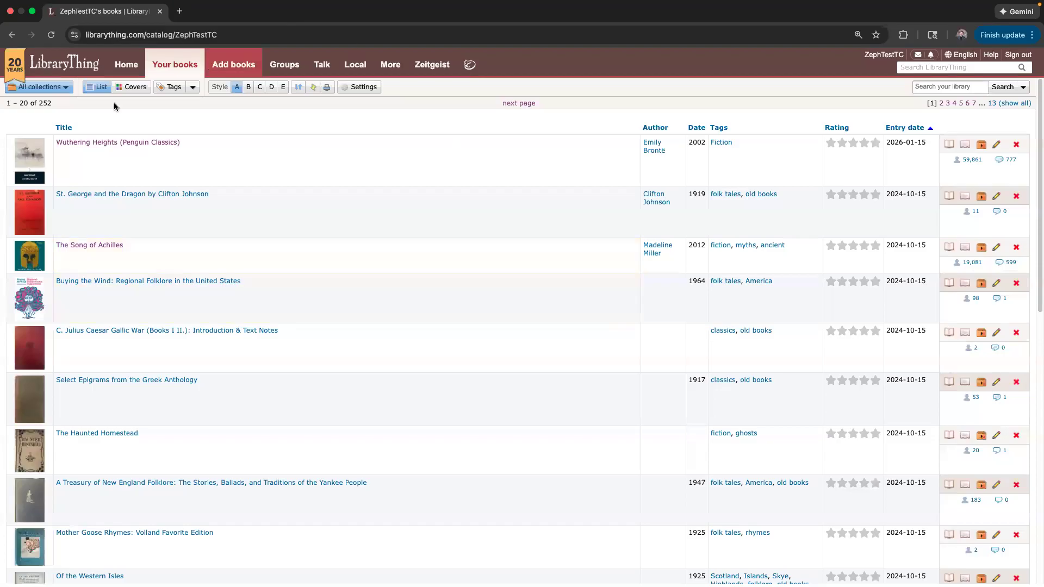
{"action": "left_click", "coordinate": [124, 65]}
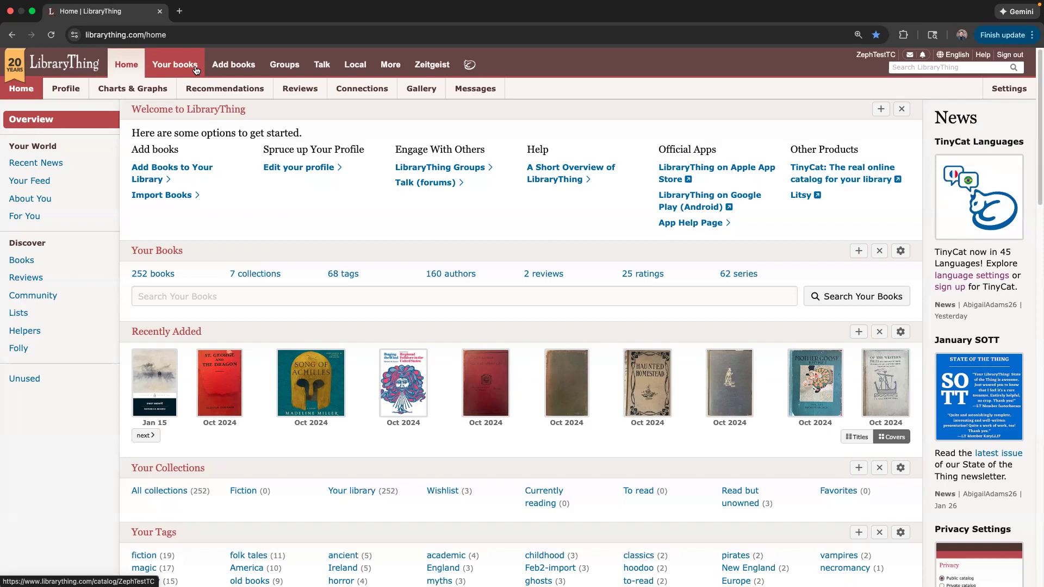
Open the profile's Charts & Graphs overview showing 252 books, 160 authors and 62 series.
{"action": "left_click", "coordinate": [64, 91]}
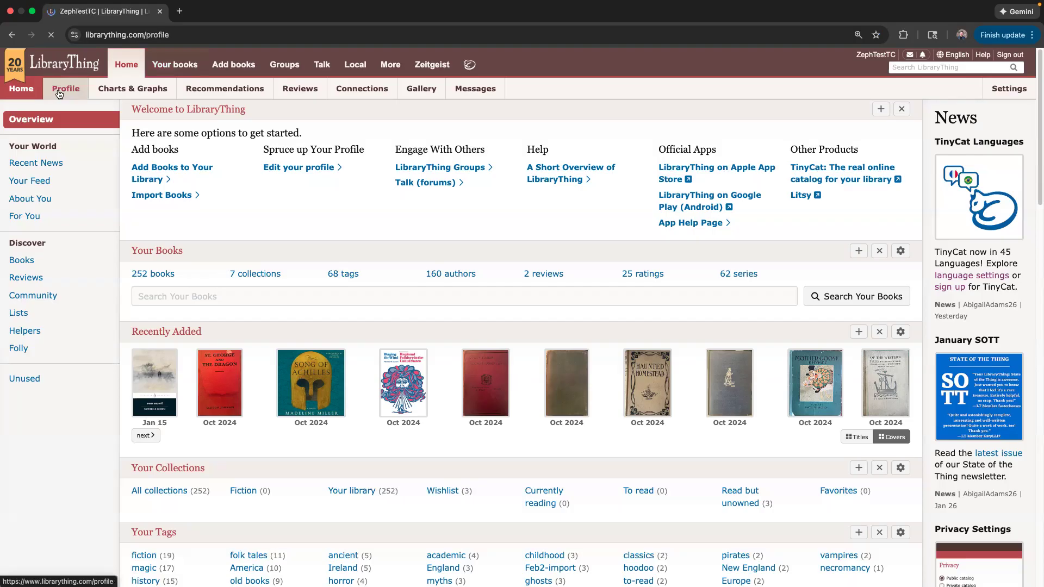
{"action": "left_click", "coordinate": [127, 93]}
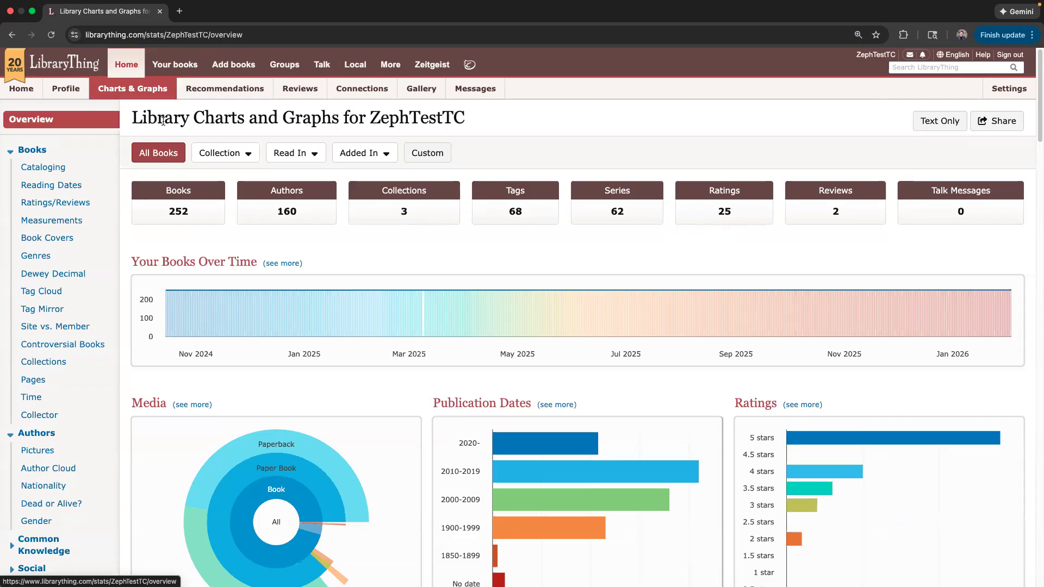
Scroll through the library statistics charts, then open the Combined Recommendations list.
{"action": "scroll", "coordinate": [214, 323], "scroll_direction": "down", "scroll_amount": 3}
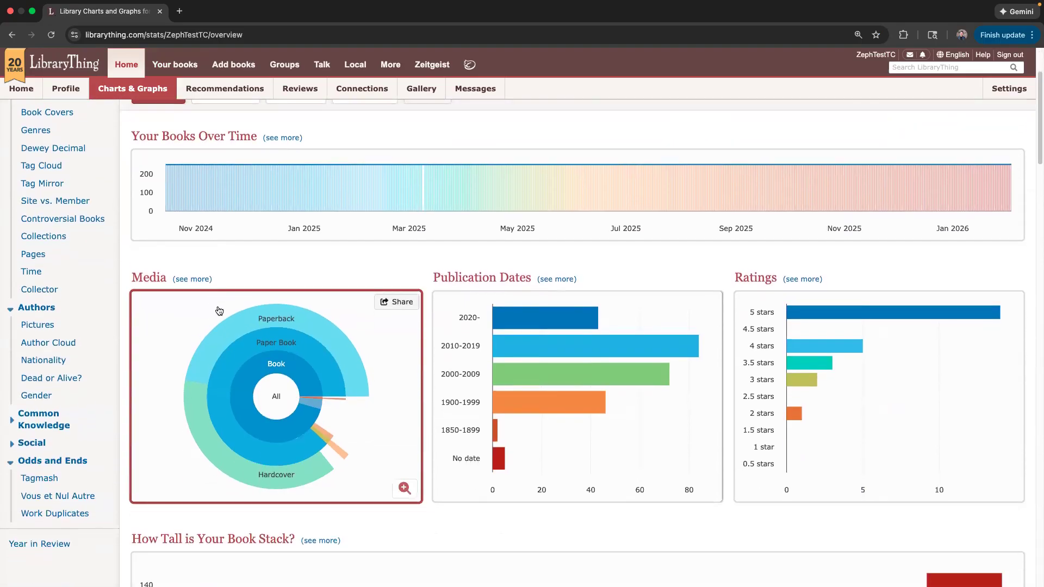
{"action": "scroll", "coordinate": [240, 349], "scroll_direction": "down", "scroll_amount": 3}
{"action": "scroll", "coordinate": [207, 314], "scroll_direction": "down", "scroll_amount": 5}
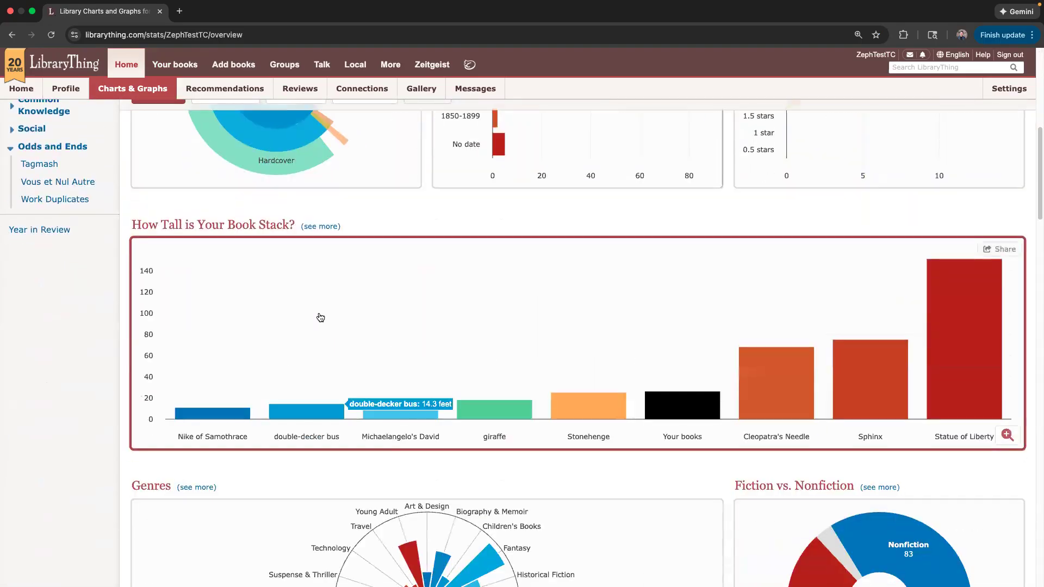
{"action": "scroll", "coordinate": [158, 375], "scroll_direction": "down", "scroll_amount": 4}
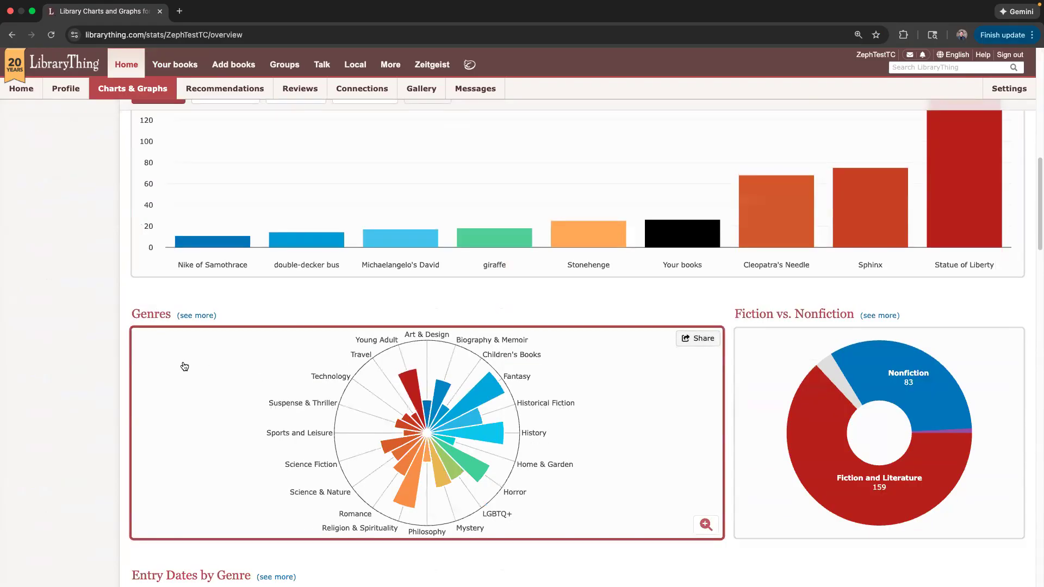
{"action": "scroll", "coordinate": [186, 368], "scroll_direction": "down", "scroll_amount": 5}
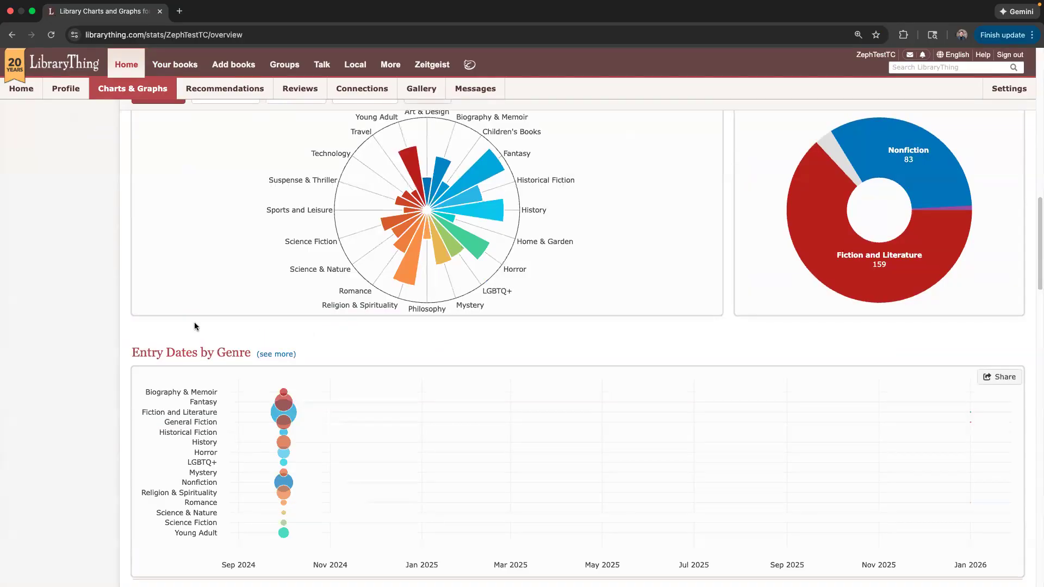
{"action": "scroll", "coordinate": [240, 318], "scroll_direction": "up", "scroll_amount": 3}
{"action": "scroll", "coordinate": [243, 321], "scroll_direction": "up", "scroll_amount": 17}
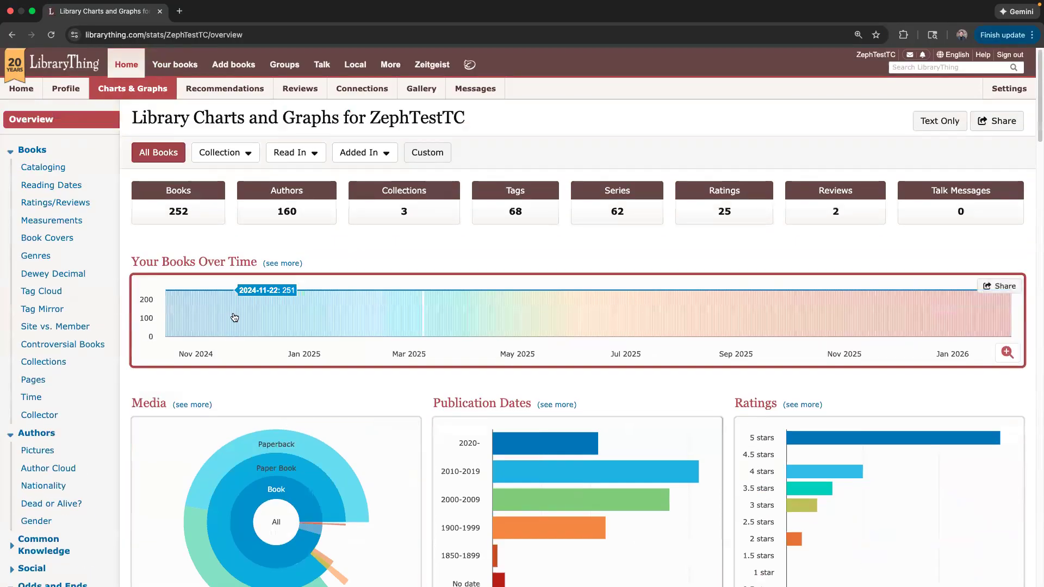
{"action": "left_click", "coordinate": [212, 92]}
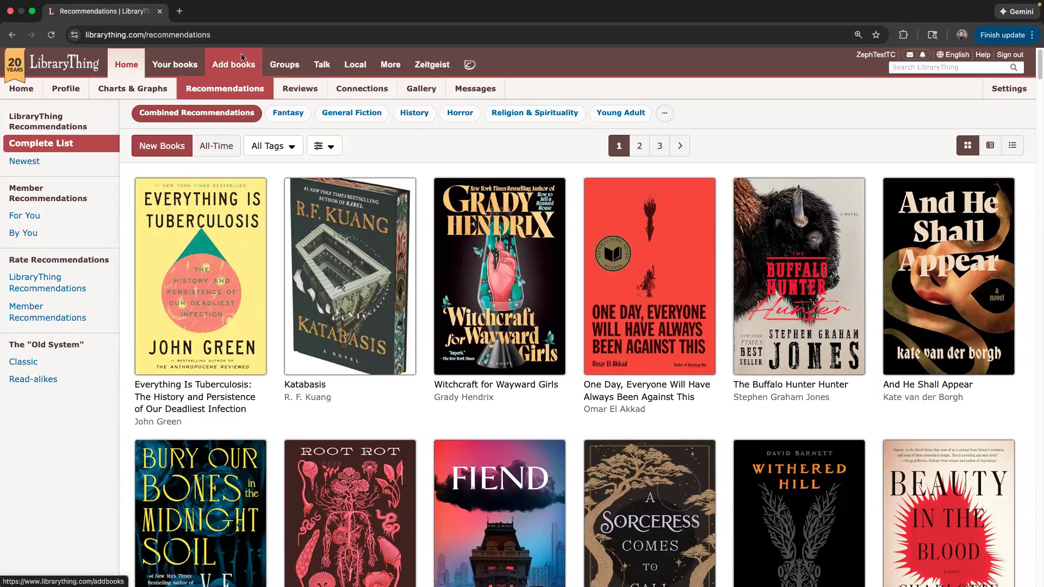
Open Groups Home, which lists the TinyCat group and active groups like 75 Books Challenge for 2026.
{"action": "left_click", "coordinate": [288, 67]}
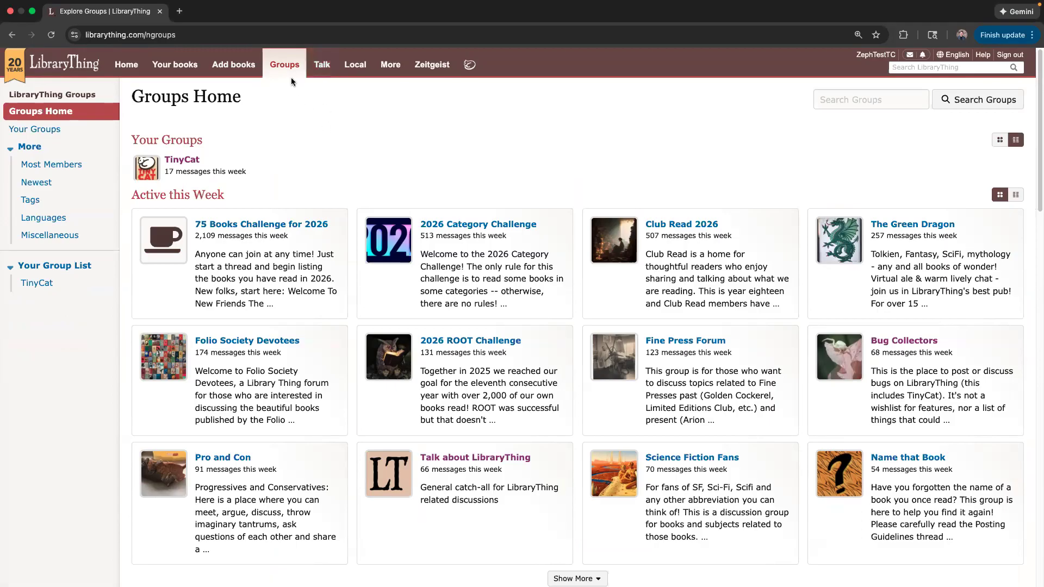
Visit the TinyCat group page, then open the More page listing TinyCat, Litsy and Import Books.
{"action": "left_click", "coordinate": [183, 160]}
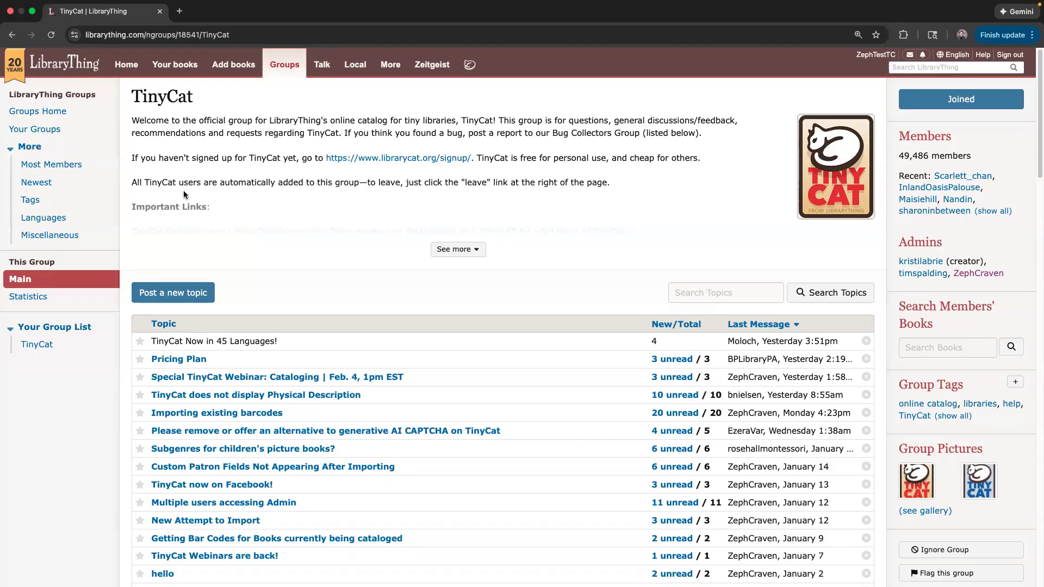
{"action": "left_click", "coordinate": [384, 72]}
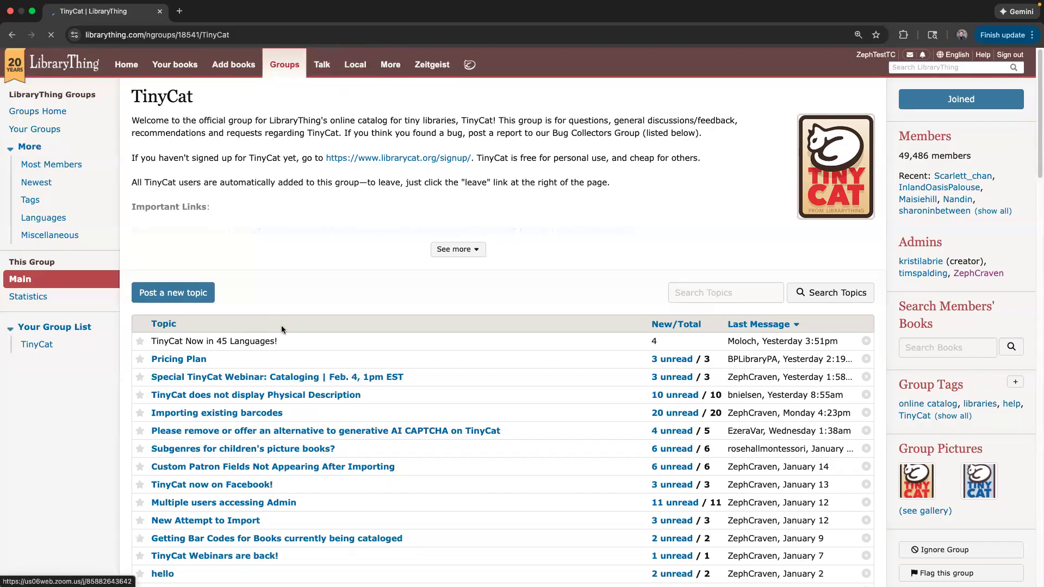
{"action": "scroll", "coordinate": [234, 424], "scroll_direction": "down", "scroll_amount": 3}
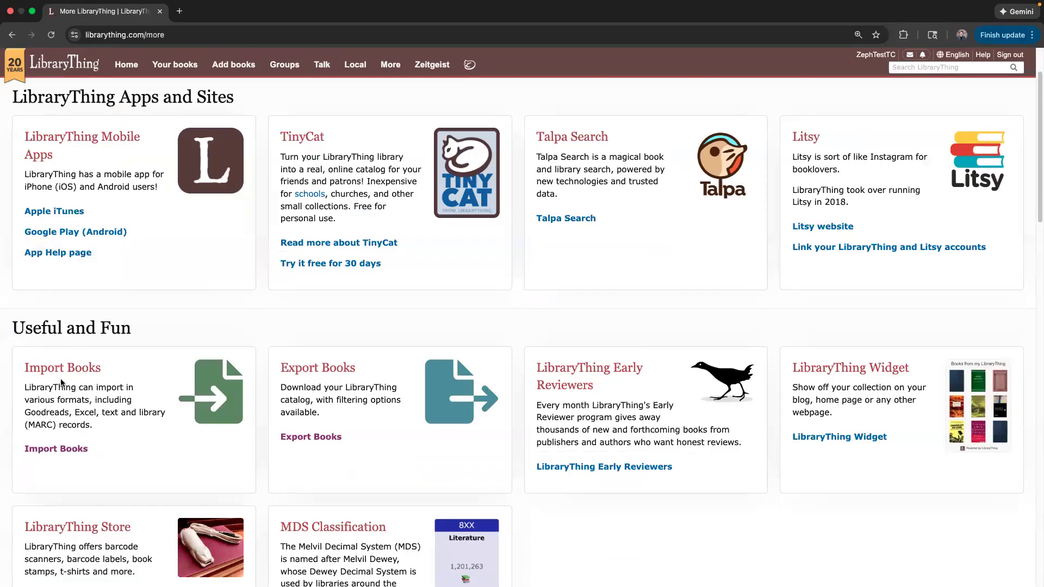
Browse the More page's Apps and Sites, Connect with Other Apps and Games sections, then go Home.
{"action": "scroll", "coordinate": [181, 382], "scroll_direction": "down", "scroll_amount": 5}
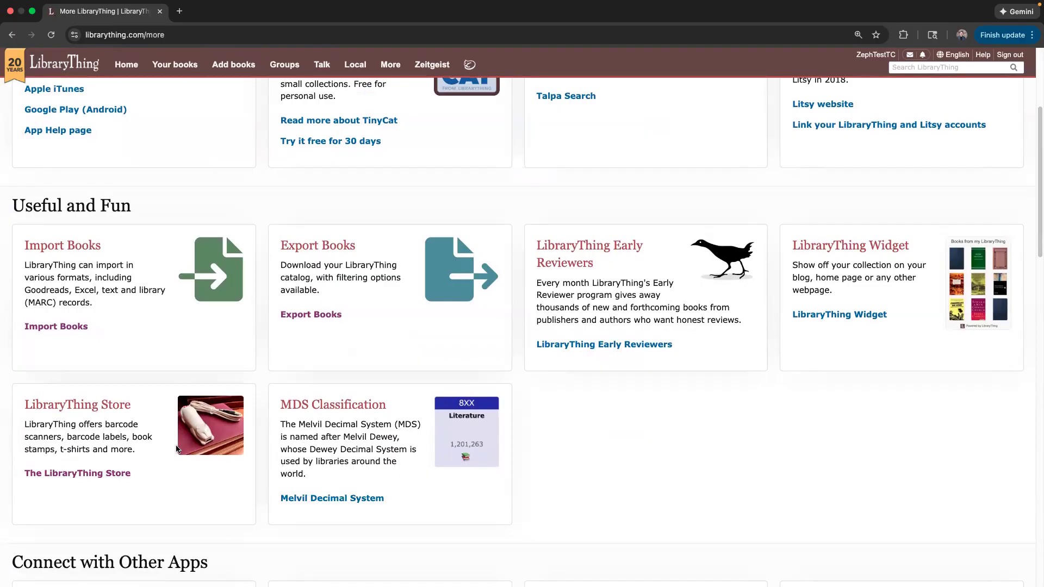
{"action": "scroll", "coordinate": [59, 438], "scroll_direction": "down", "scroll_amount": 4}
{"action": "scroll", "coordinate": [59, 438], "scroll_direction": "down", "scroll_amount": 10}
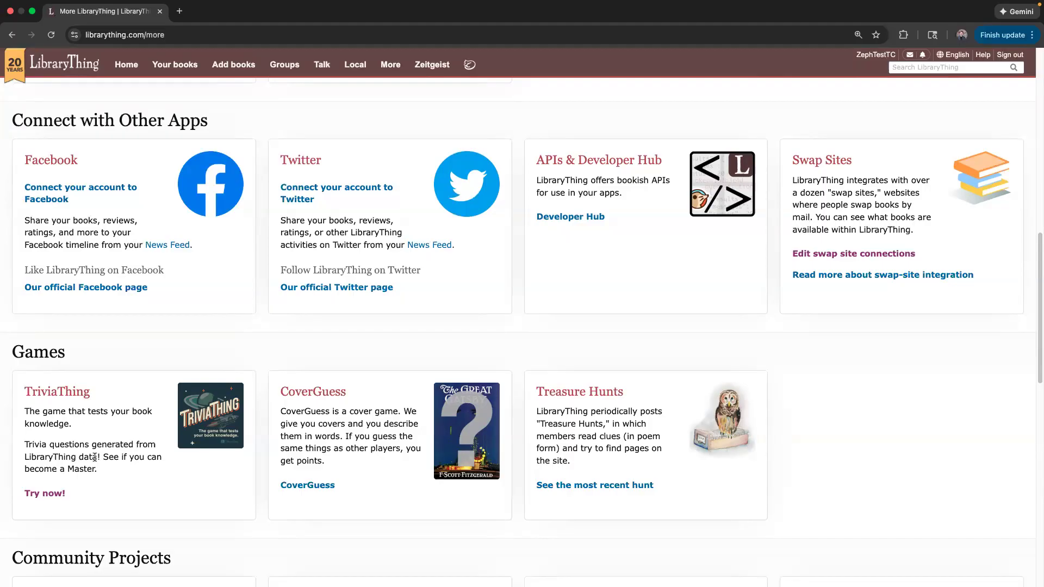
{"action": "scroll", "coordinate": [172, 470], "scroll_direction": "up", "scroll_amount": 15}
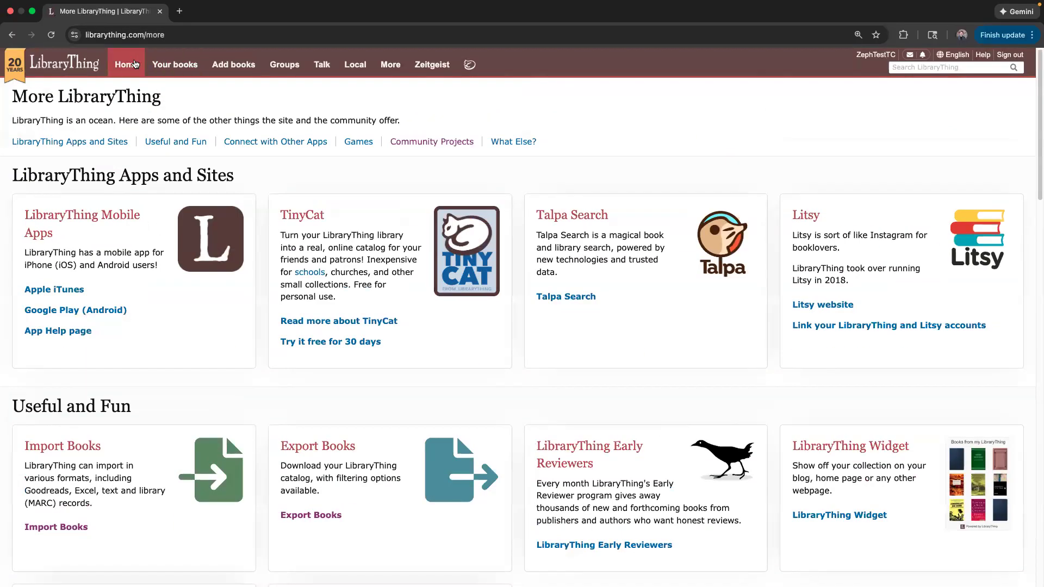
{"action": "left_click", "coordinate": [136, 64]}
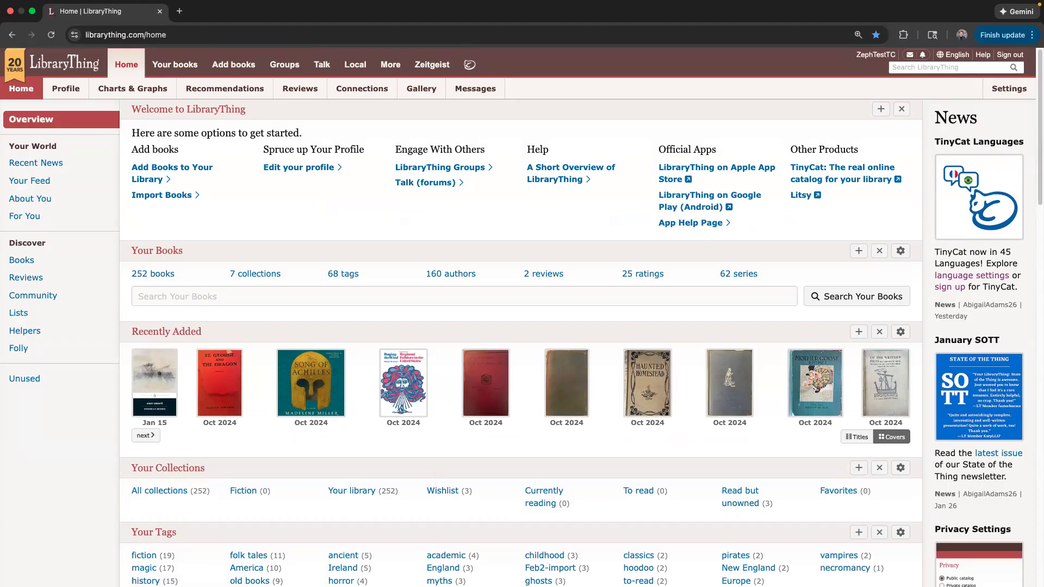
Open the Your books catalog in the browser.
{"action": "left_click", "coordinate": [168, 66]}
{"action": "left_click", "coordinate": [167, 66]}
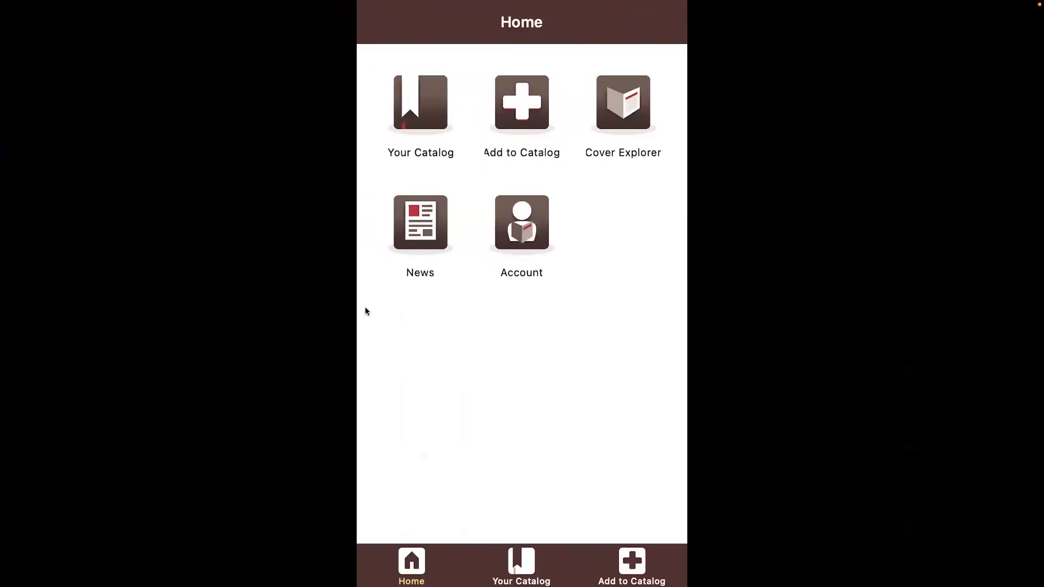
Switch from the mobile app back to the browser's Your books catalog with Ctrl+Right.
{"action": "key", "text": "ctrl+Right"}
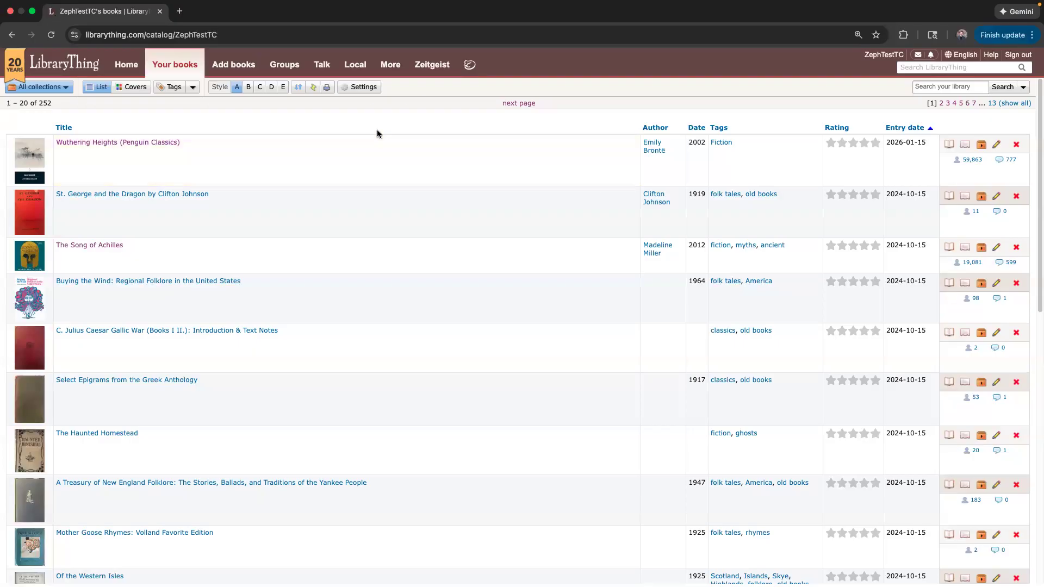
Zoom the catalog in and back out, and highlight the 252-book total.
{"action": "key", "text": "super+equal"}
{"action": "key", "text": "super+minus"}
{"action": "left_click_drag", "start_coordinate": [54, 104], "coordinate": [7, 101]}
{"action": "left_click", "coordinate": [27, 102]}
Check Wuthering Heights' collections and cancel editing its Fiction tag, leaving it unchanged.
{"action": "left_click", "coordinate": [982, 144]}
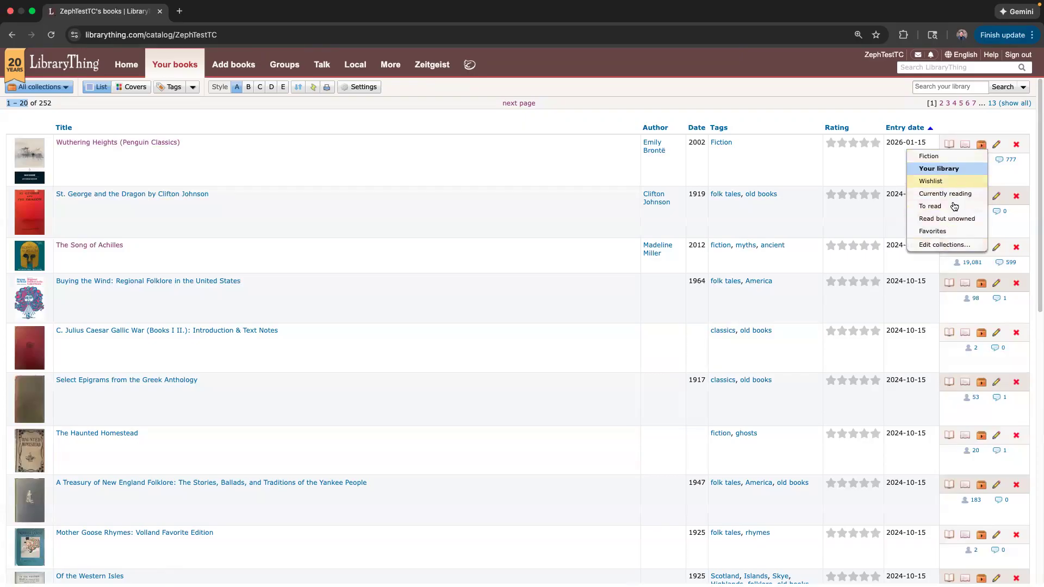
{"action": "left_click", "coordinate": [521, 172]}
{"action": "double_click", "coordinate": [742, 164]}
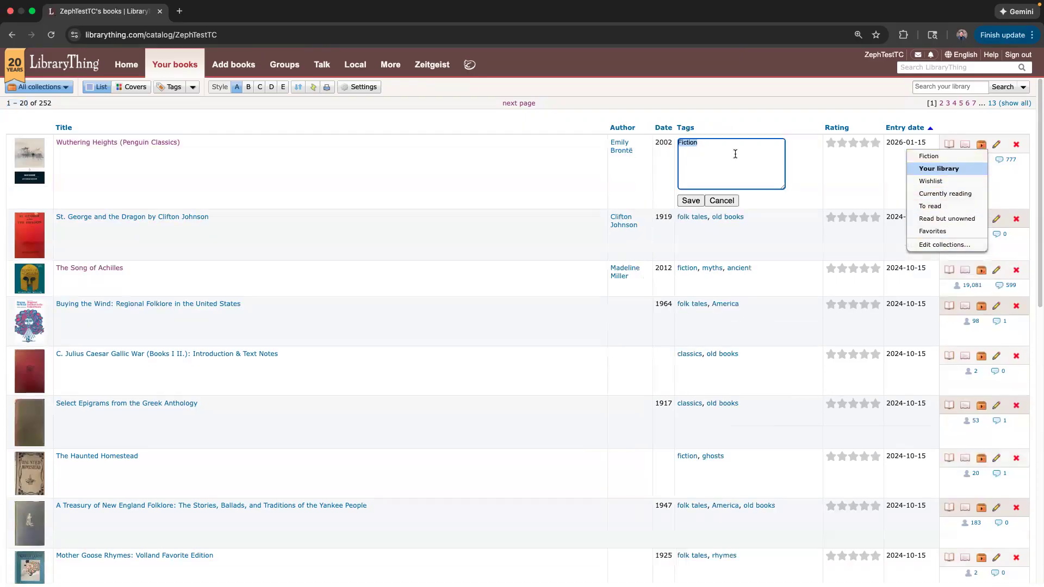
{"action": "left_click", "coordinate": [723, 201]}
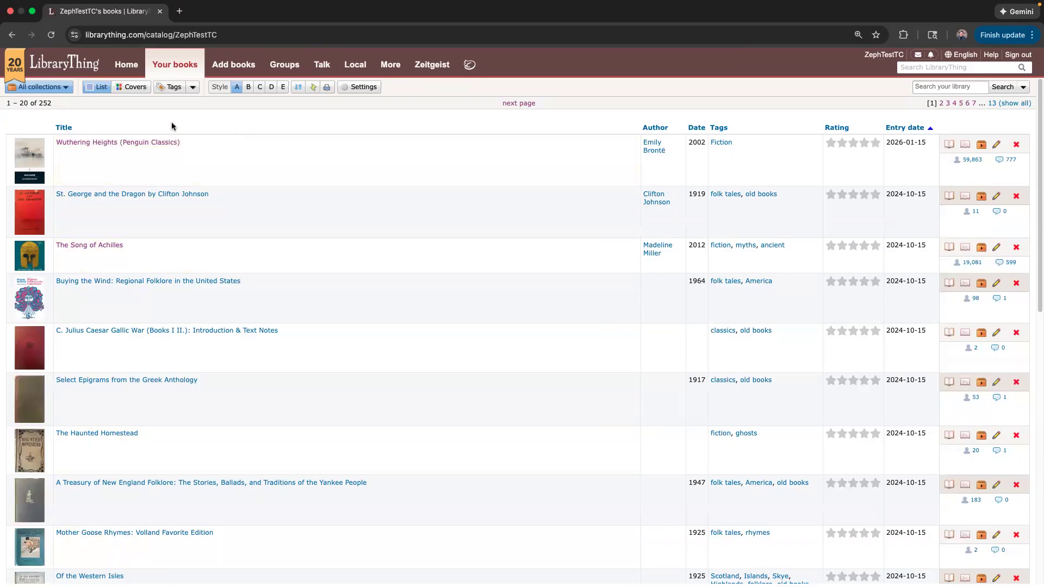
Filter the catalog to the empty Fiction collection, then back to Your library's 252 books.
{"action": "left_click", "coordinate": [48, 88]}
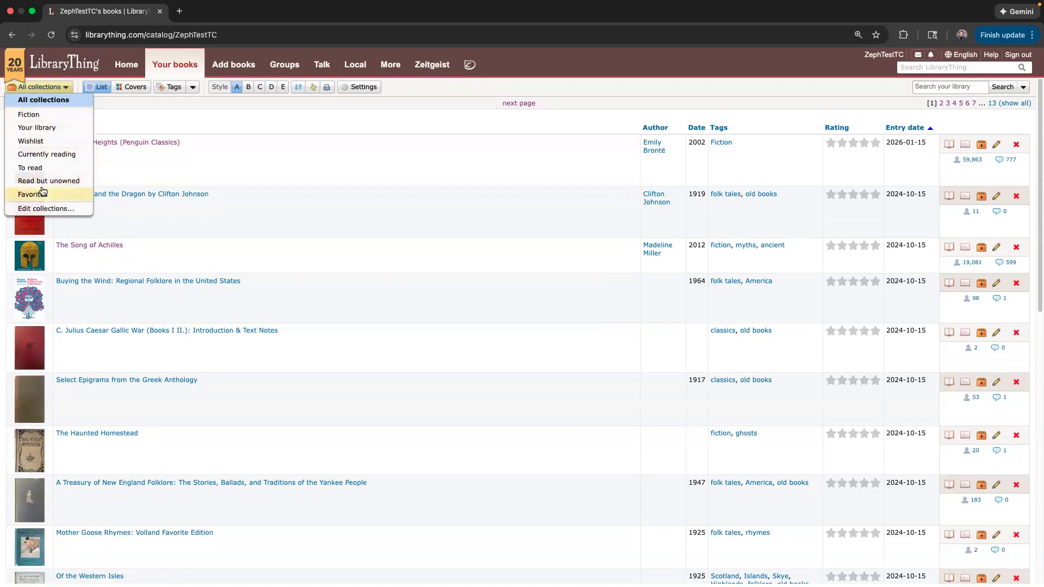
{"action": "left_click", "coordinate": [52, 127]}
{"action": "left_click", "coordinate": [47, 87]}
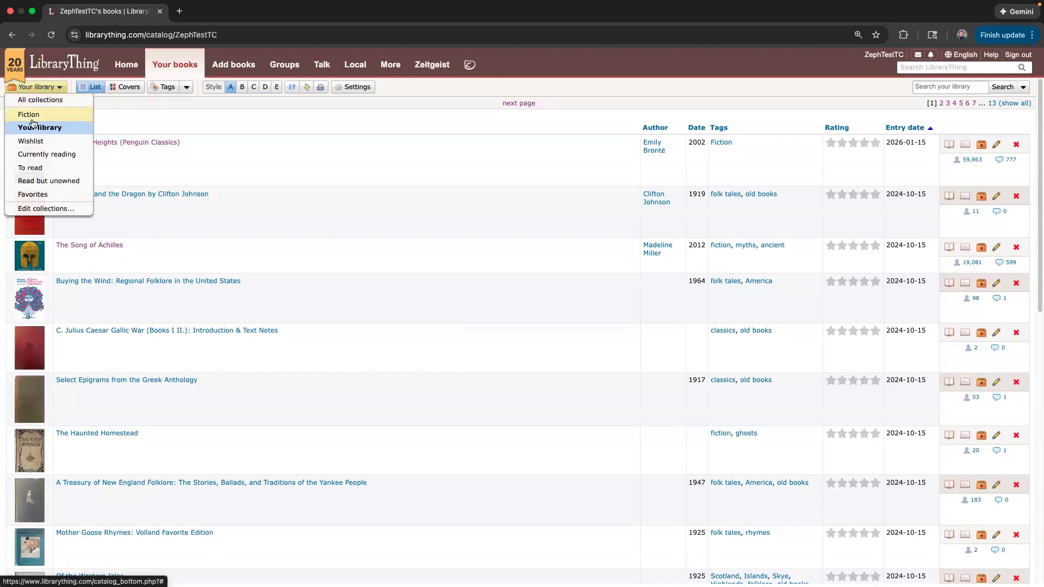
{"action": "left_click", "coordinate": [33, 116]}
{"action": "left_click", "coordinate": [46, 87]}
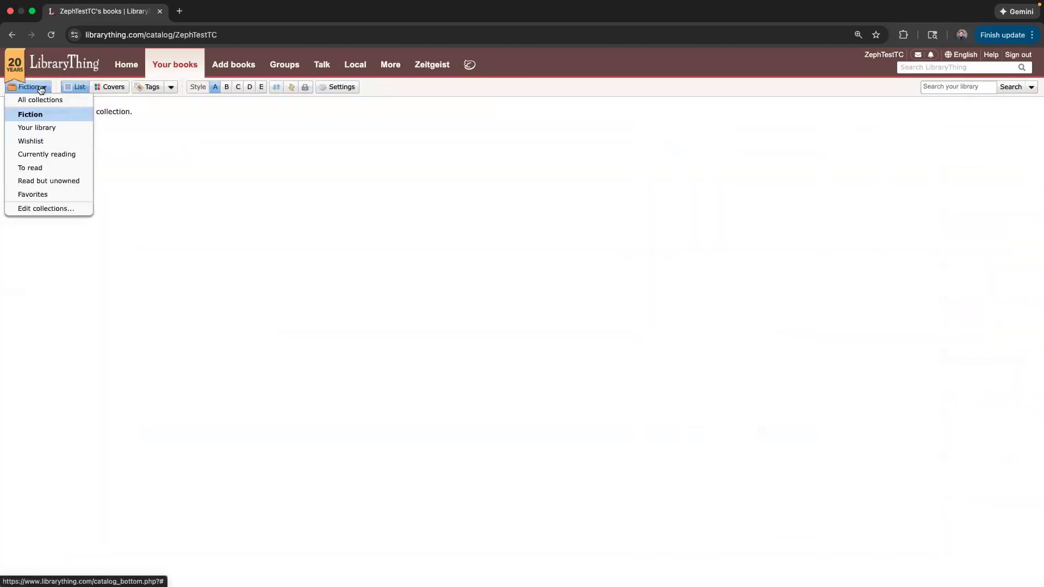
{"action": "left_click", "coordinate": [41, 128]}
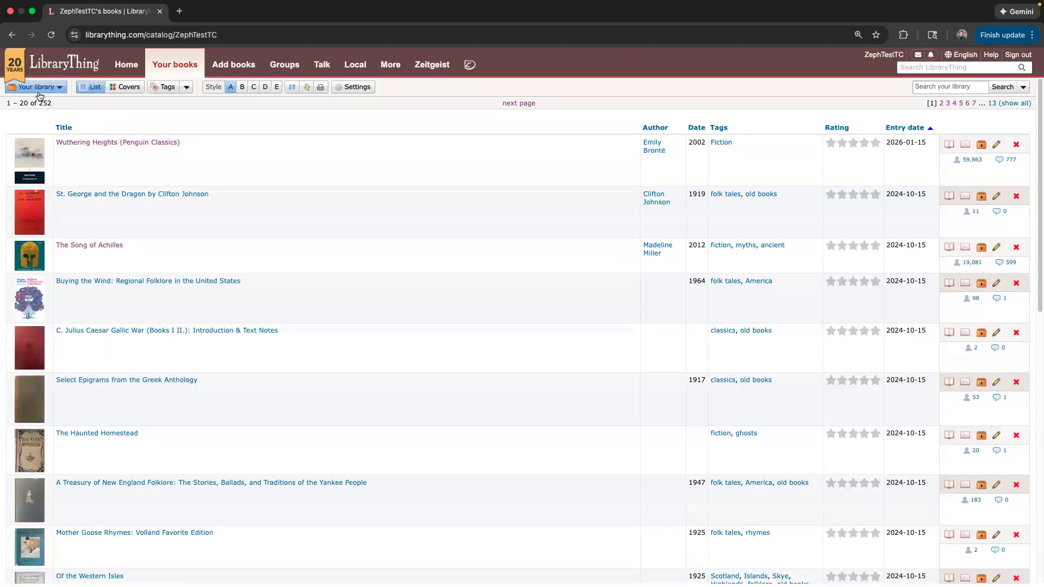
{"action": "left_click", "coordinate": [48, 88]}
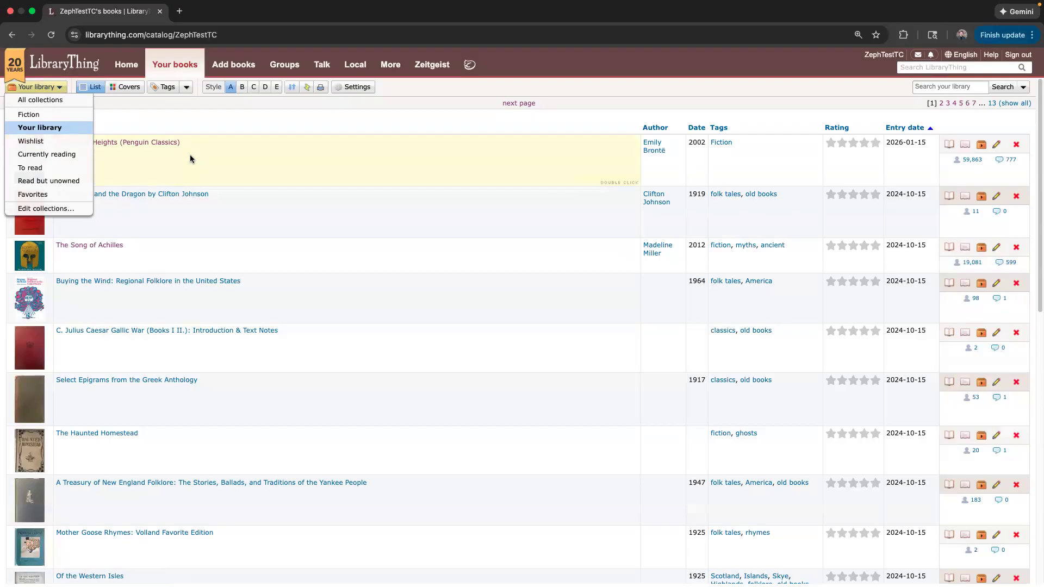
{"action": "left_click", "coordinate": [45, 209]}
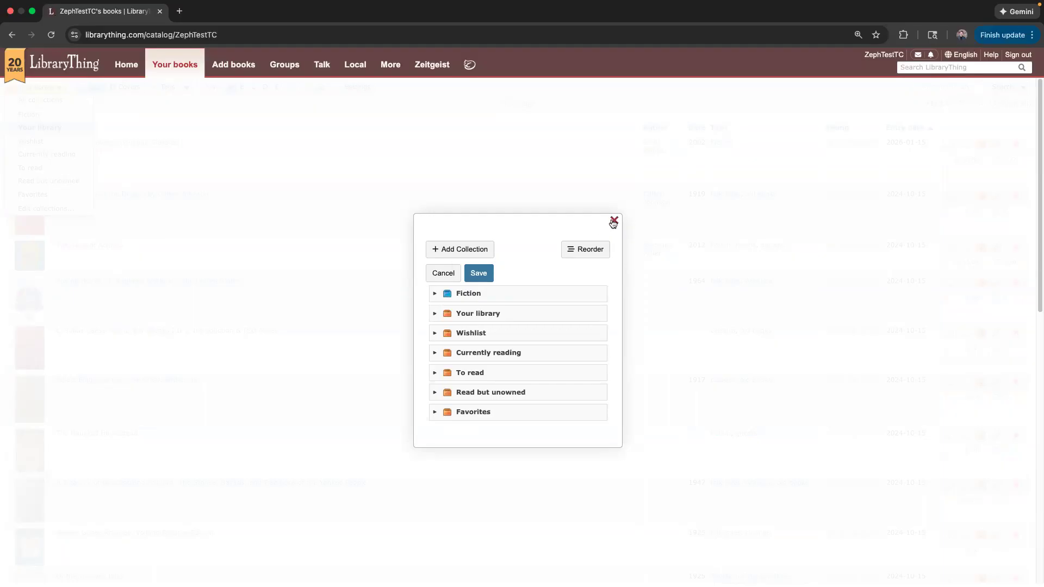
{"action": "left_click", "coordinate": [613, 222]}
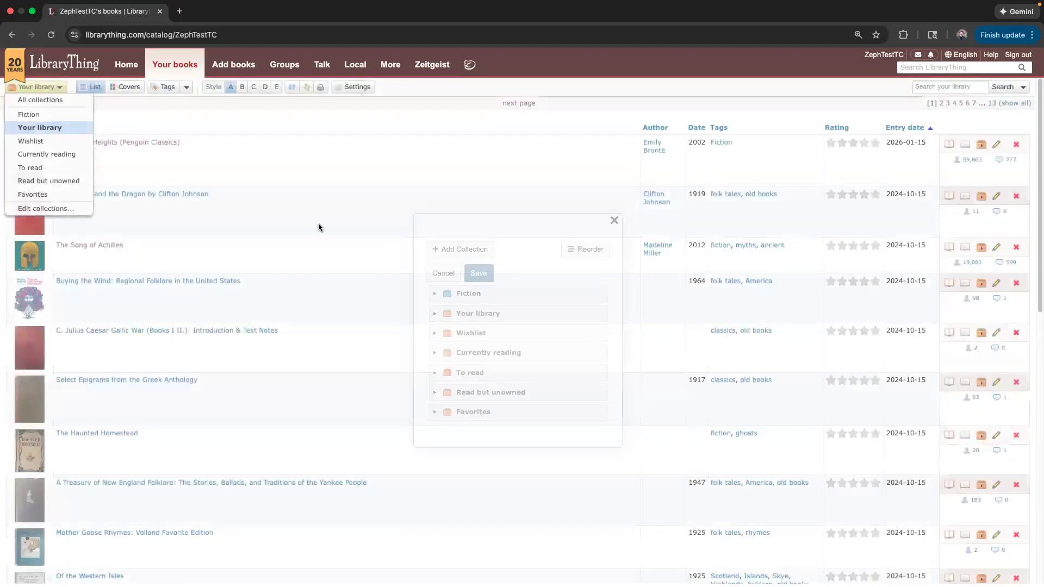
{"action": "left_click", "coordinate": [31, 87]}
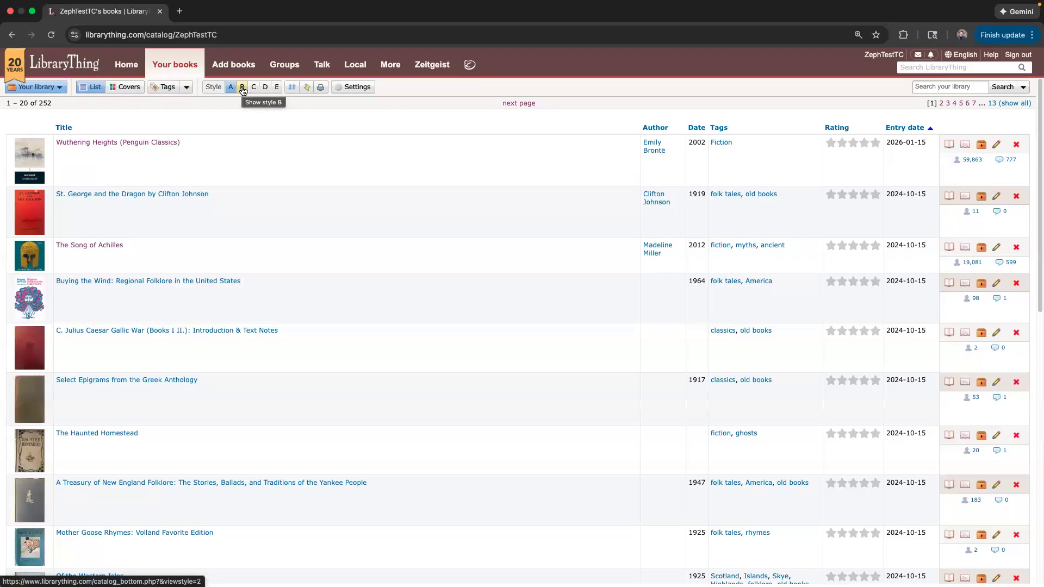
{"action": "left_click_drag", "start_coordinate": [243, 90], "coordinate": [242, 84]}
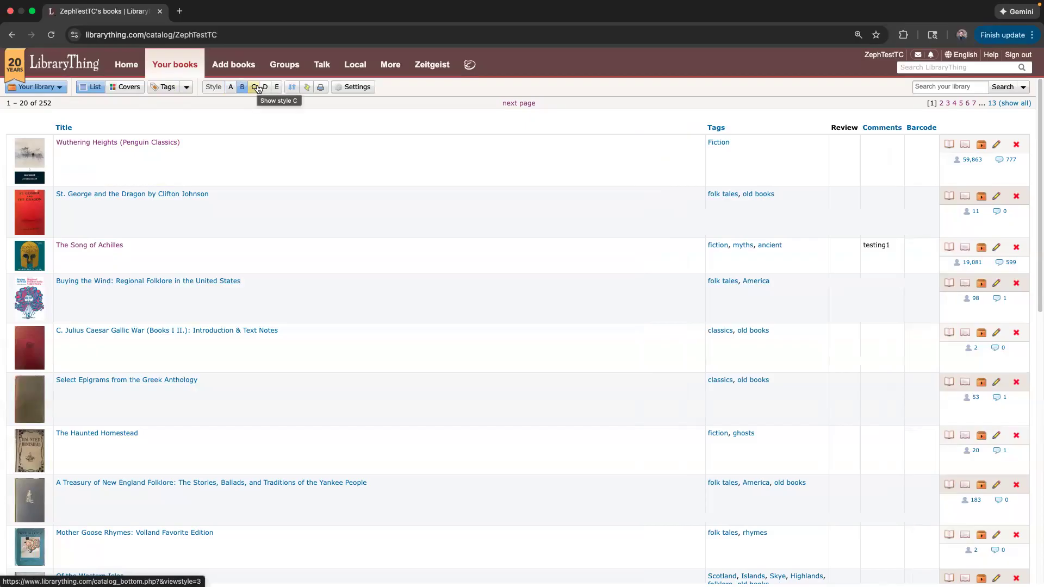
{"action": "left_click", "coordinate": [254, 91]}
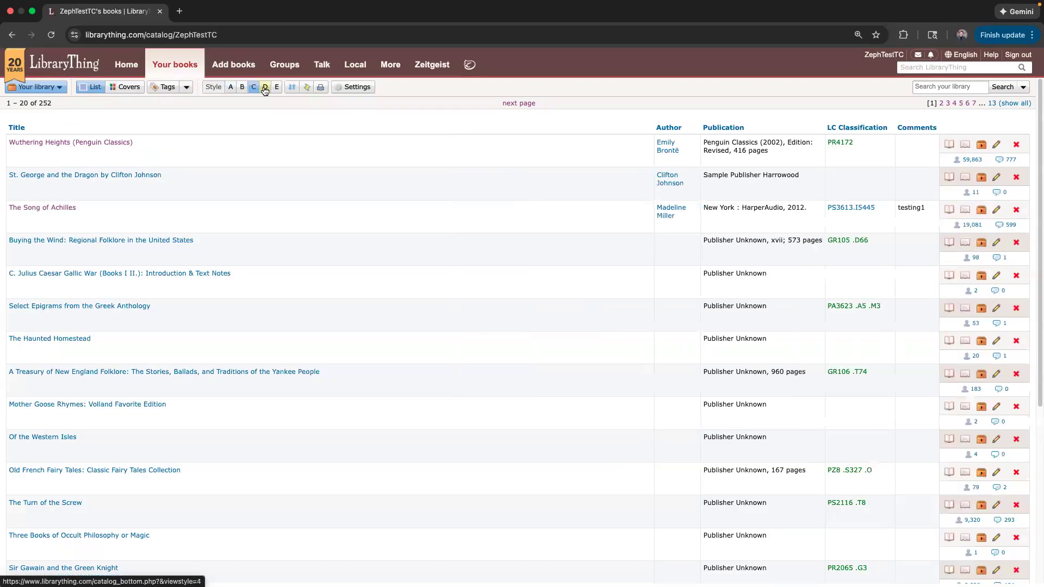
{"action": "left_click", "coordinate": [264, 90]}
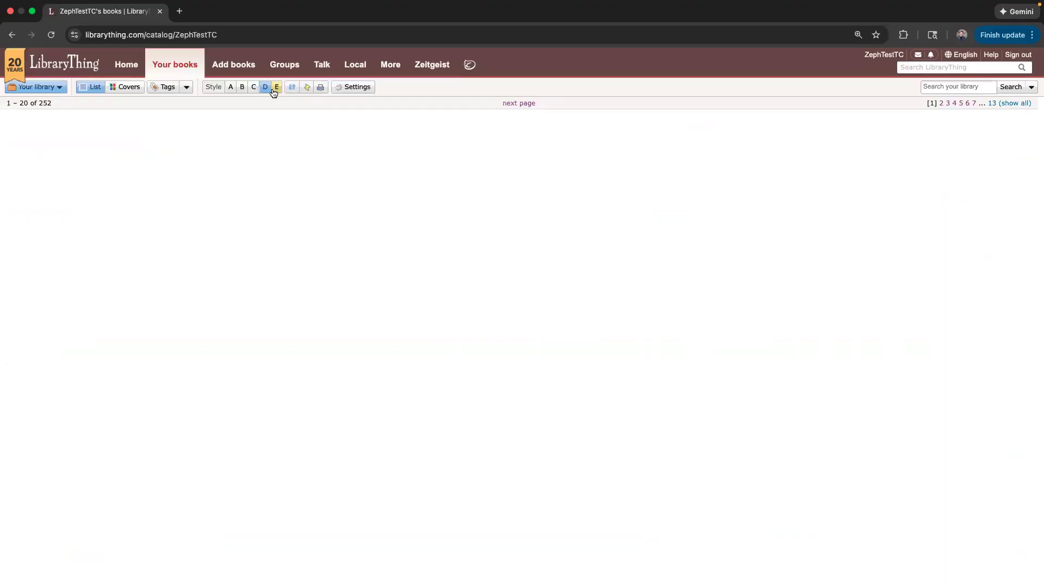
{"action": "left_click", "coordinate": [274, 90]}
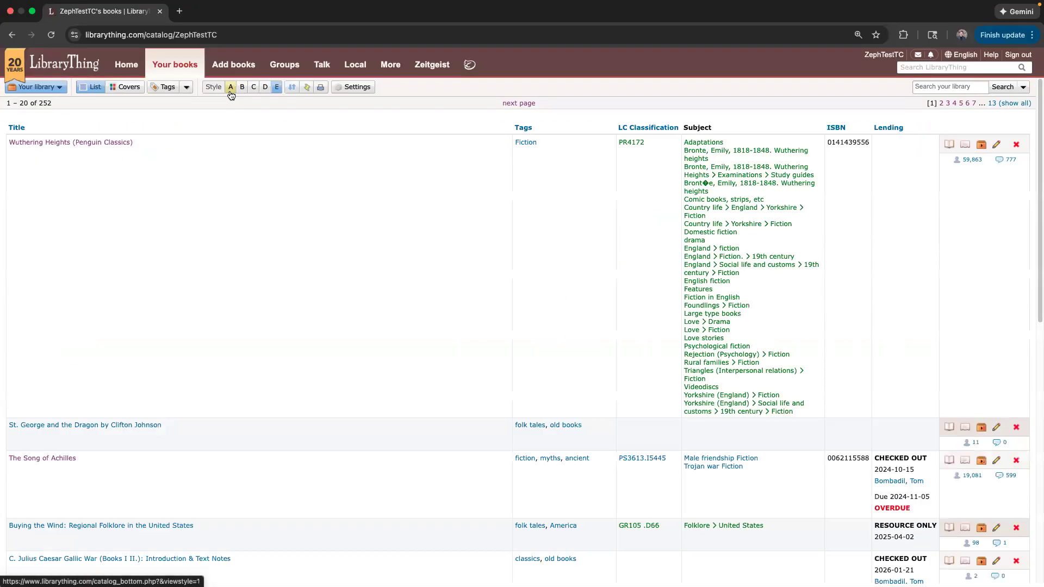
{"action": "left_click", "coordinate": [231, 89]}
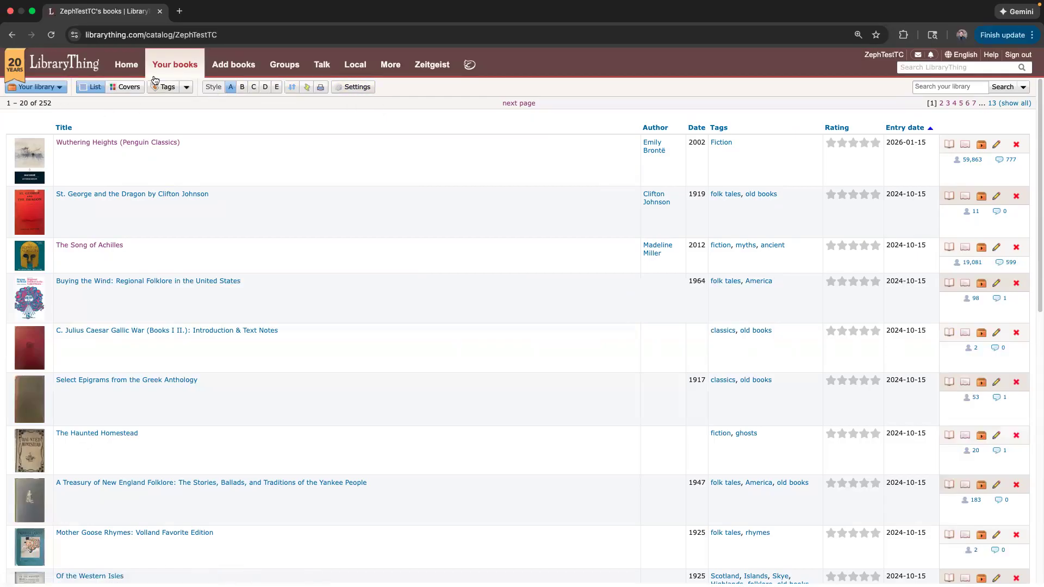
{"action": "left_click", "coordinate": [184, 88]}
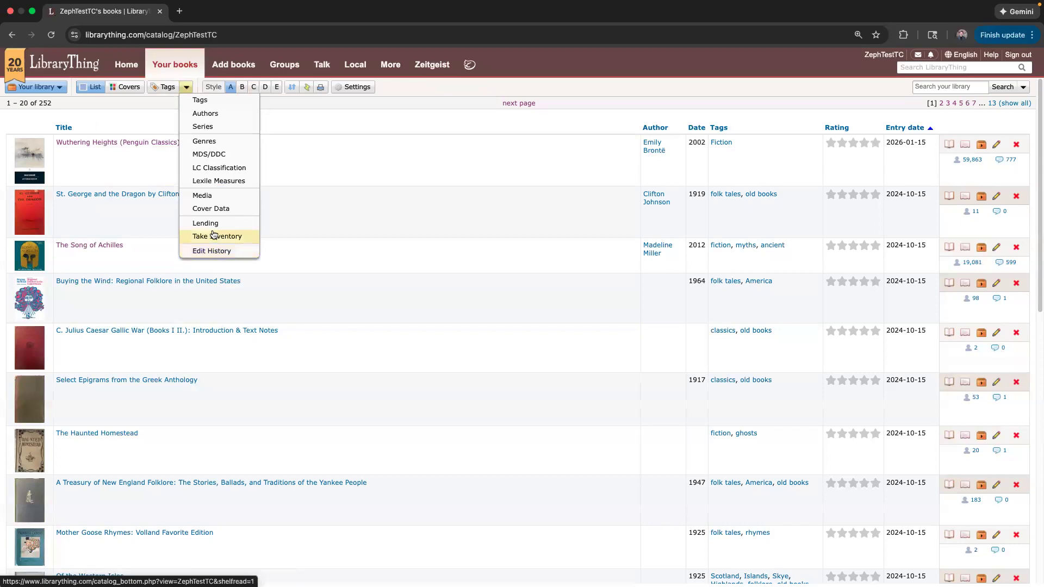
{"action": "left_click", "coordinate": [186, 87]}
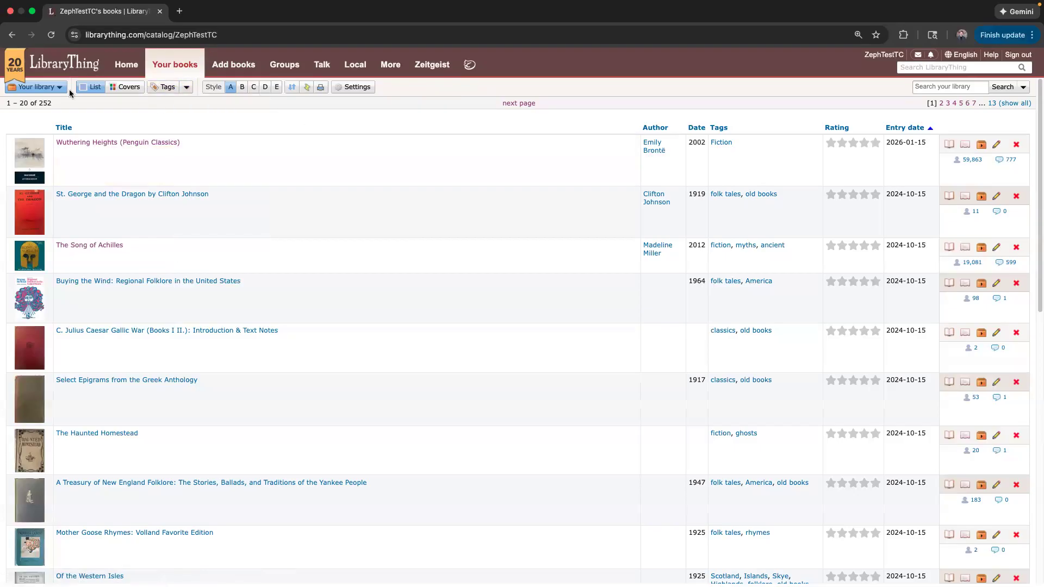
Go to the Add books page and put the cursor in the book search field.
{"action": "left_click", "coordinate": [233, 66]}
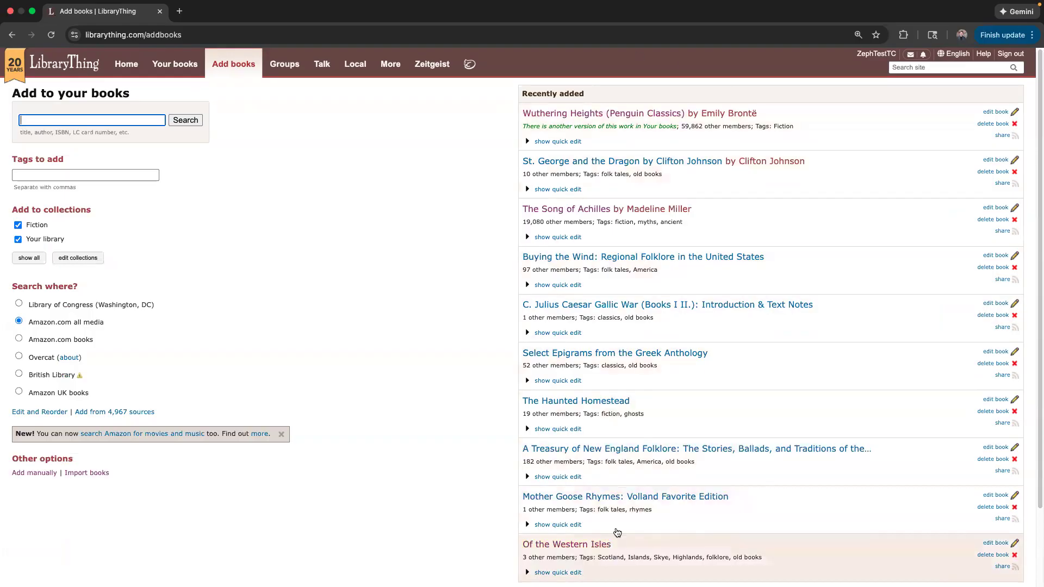
{"action": "left_click", "coordinate": [272, 250]}
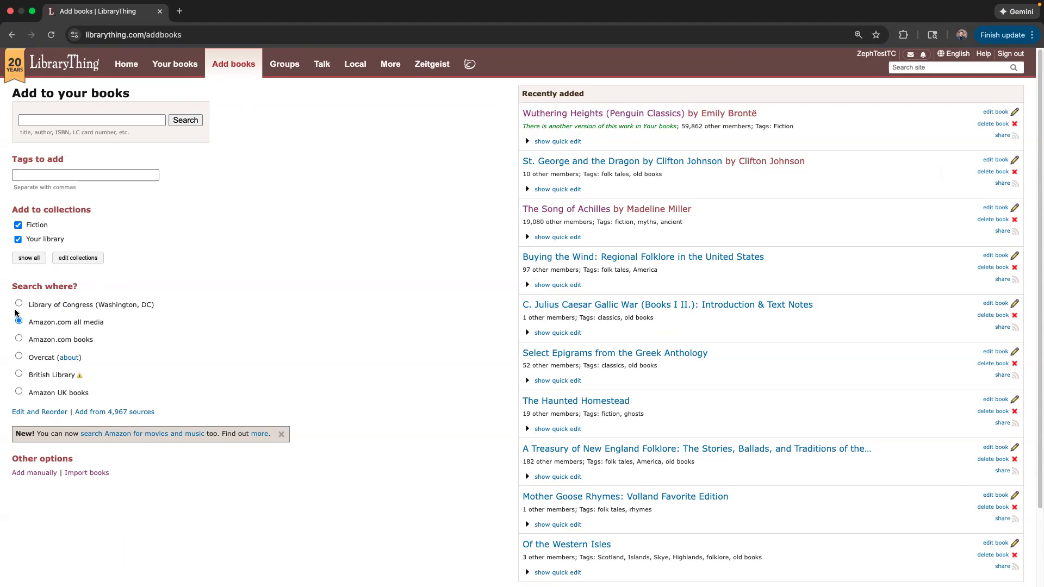
{"action": "left_click", "coordinate": [49, 120]}
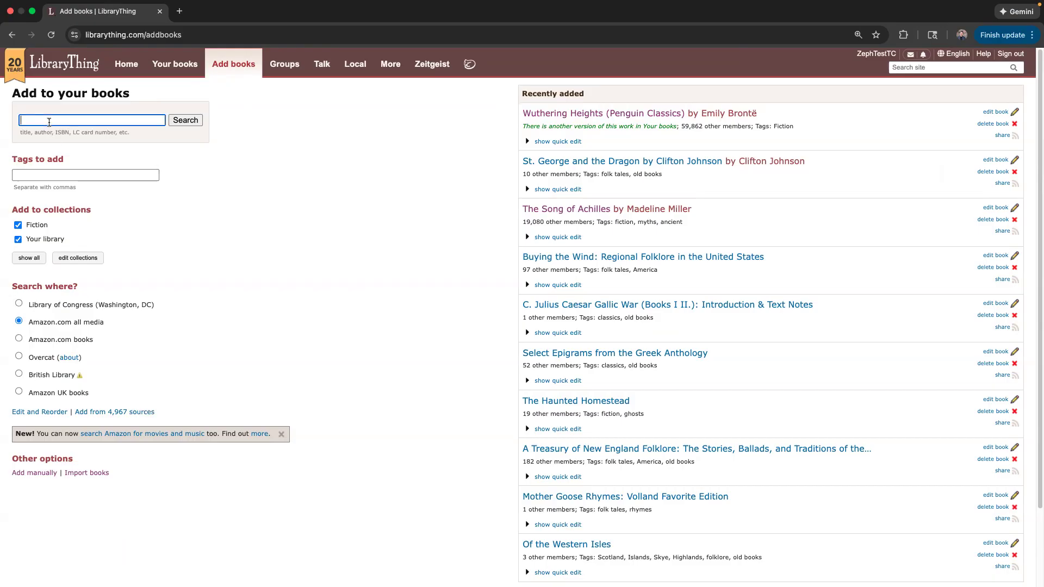
Enter 'great expectations' as the book search and show all seven target collections.
{"action": "type", "text": "great expectations"}
{"action": "left_click", "coordinate": [230, 179]}
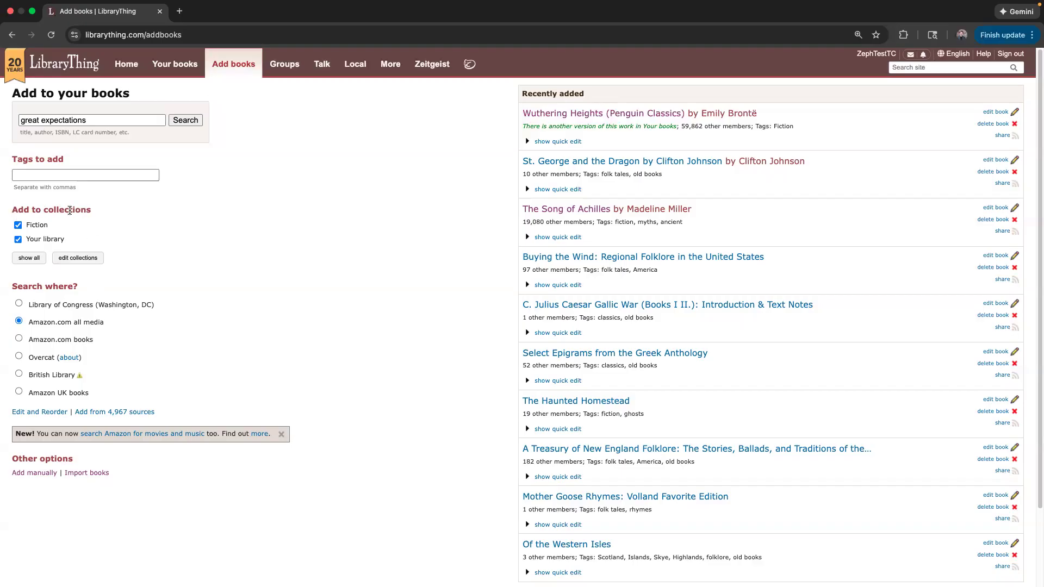
{"action": "triple_click", "coordinate": [92, 120]}
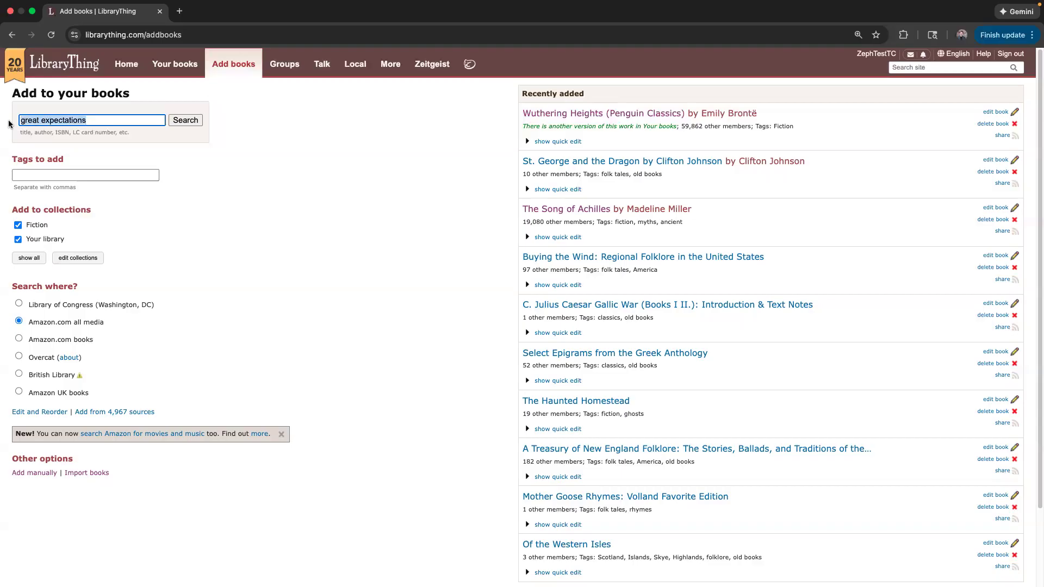
{"action": "left_click", "coordinate": [97, 214]}
{"action": "left_click", "coordinate": [34, 258]}
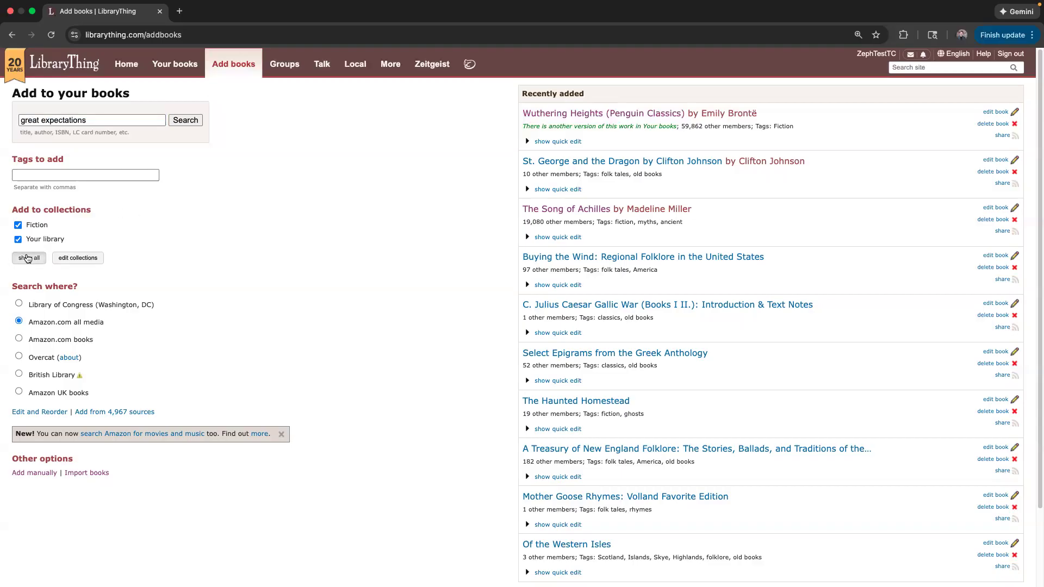
{"action": "left_click", "coordinate": [35, 226]}
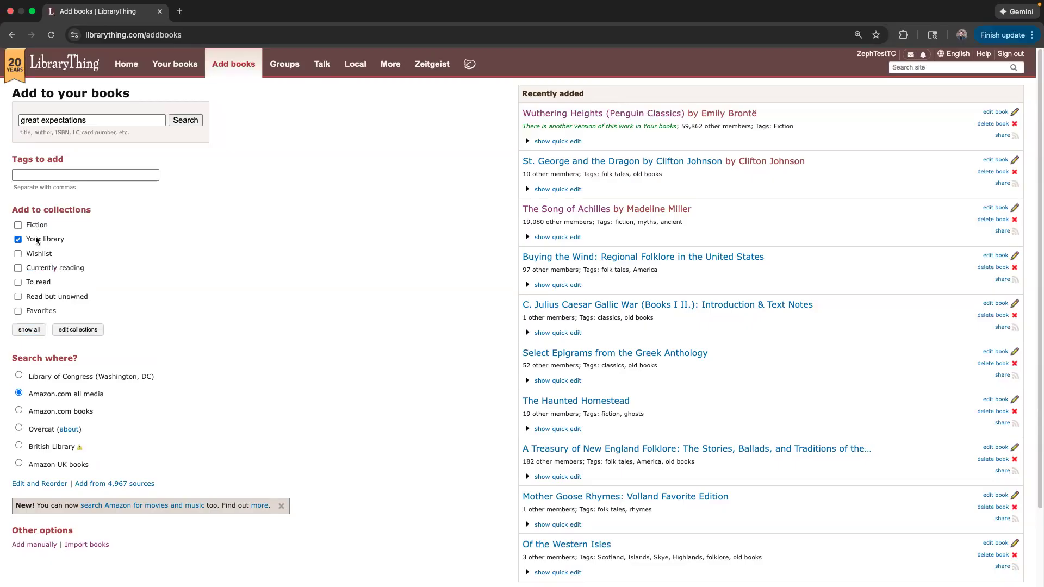
{"action": "left_click", "coordinate": [36, 225]}
{"action": "left_click", "coordinate": [58, 174]}
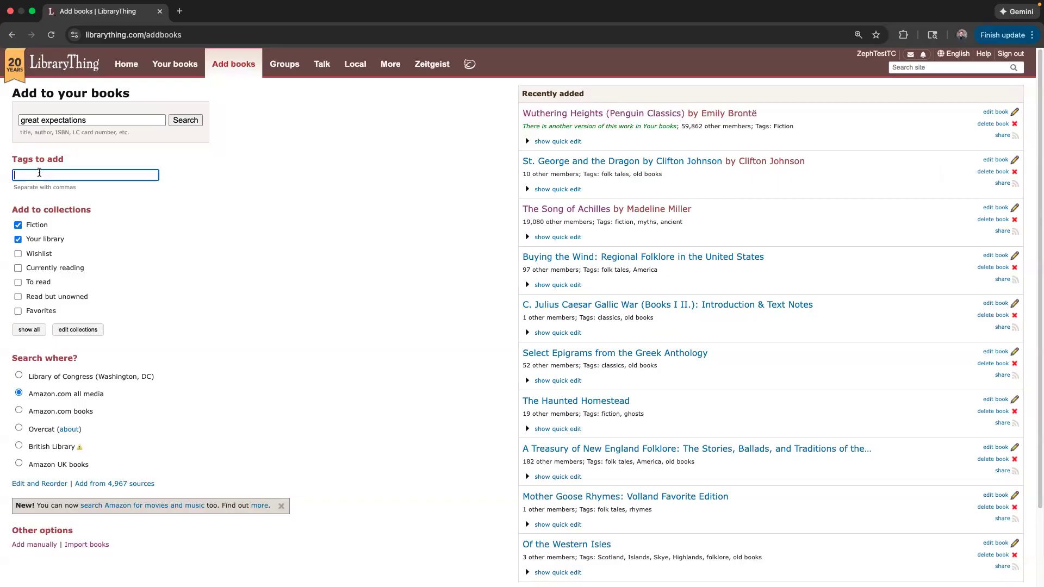
Fill the Tags to add field with 'Classics, English'.
{"action": "type", "text": "Classics"}
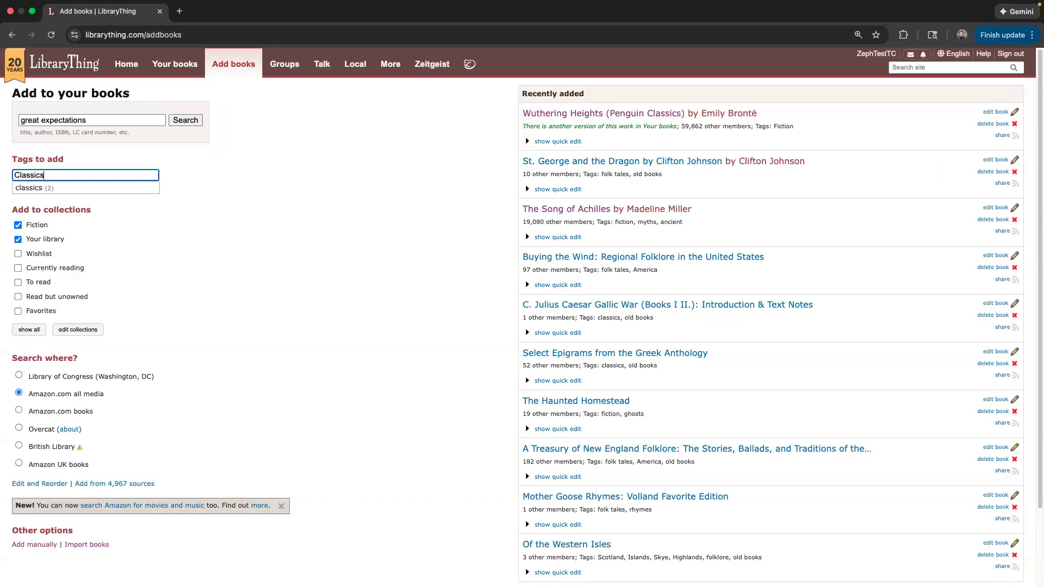
{"action": "type", "text": ", English"}
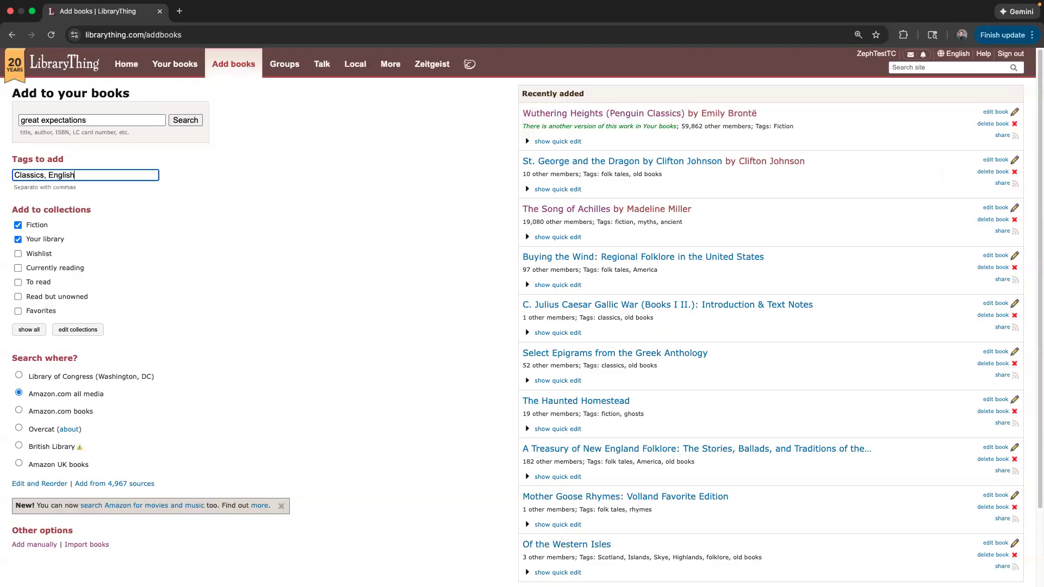
{"action": "left_click", "coordinate": [223, 175]}
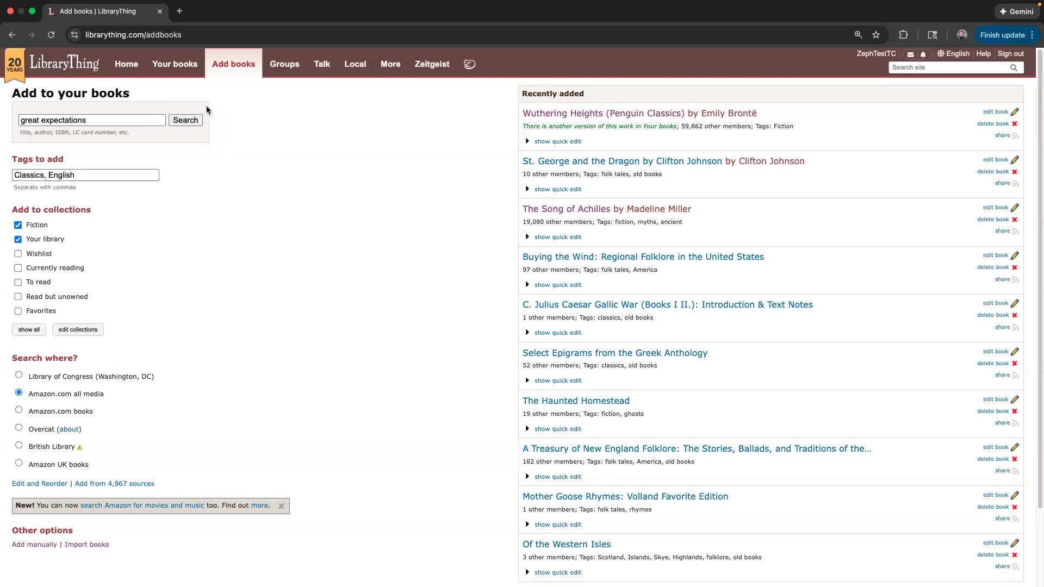
Search 'great expectations', add the Penguin Classics edition, and view it in Your books.
{"action": "left_click", "coordinate": [185, 120]}
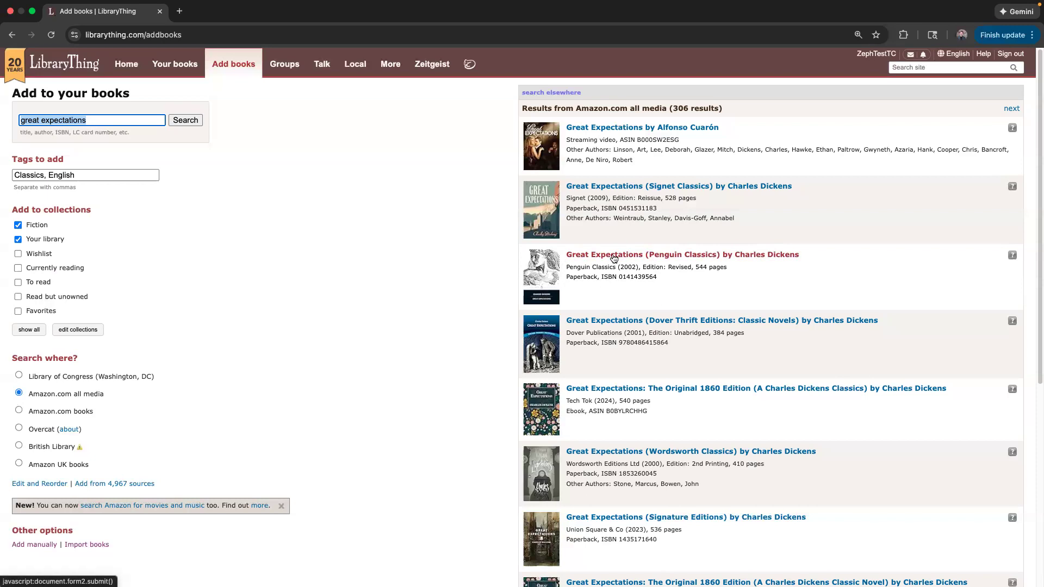
{"action": "left_click", "coordinate": [614, 255]}
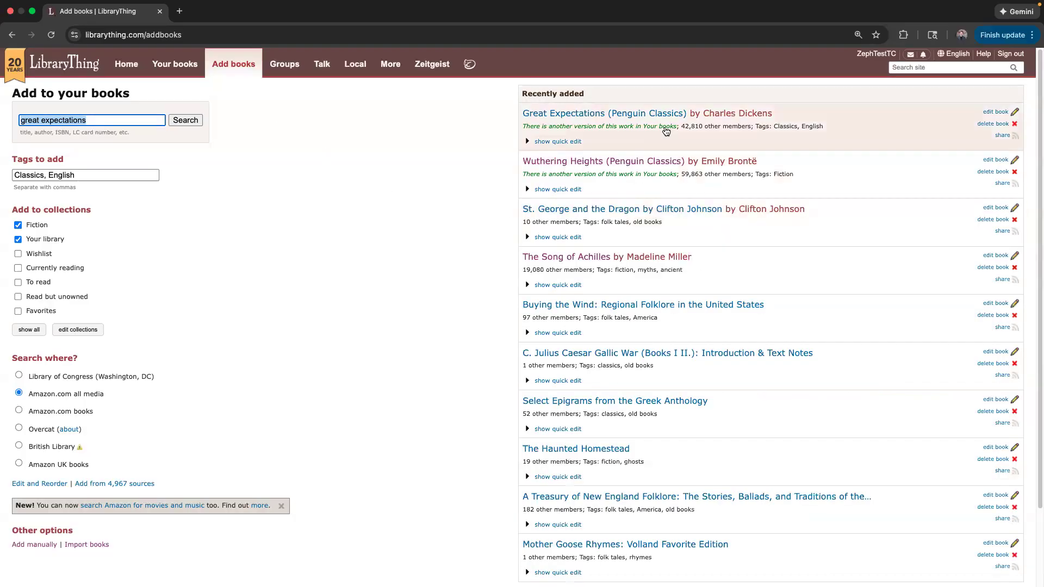
{"action": "left_click", "coordinate": [181, 66]}
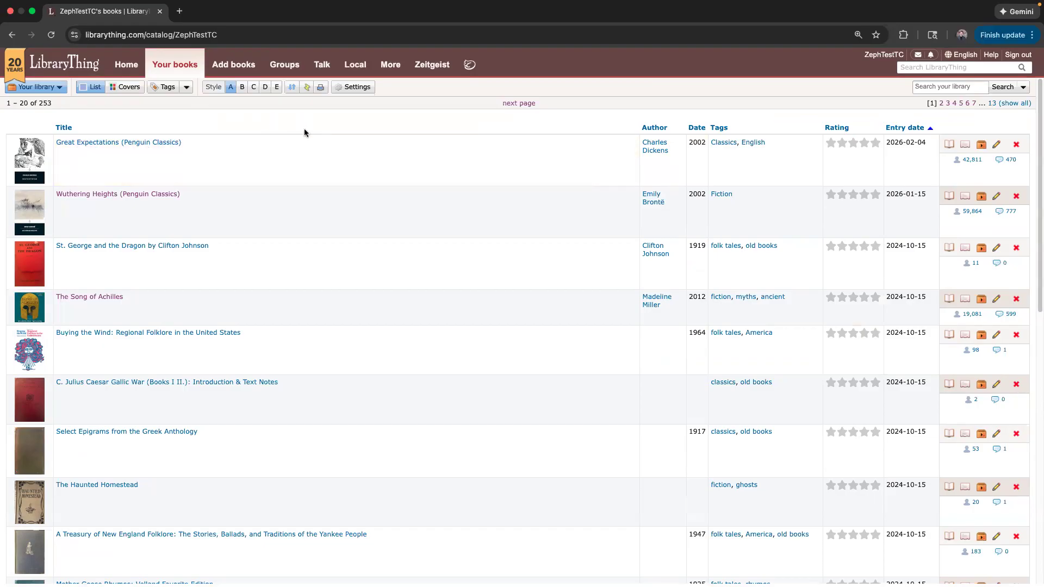
Go back to the Add books page, with Great Expectations now in Recently added.
{"action": "left_click", "coordinate": [232, 65]}
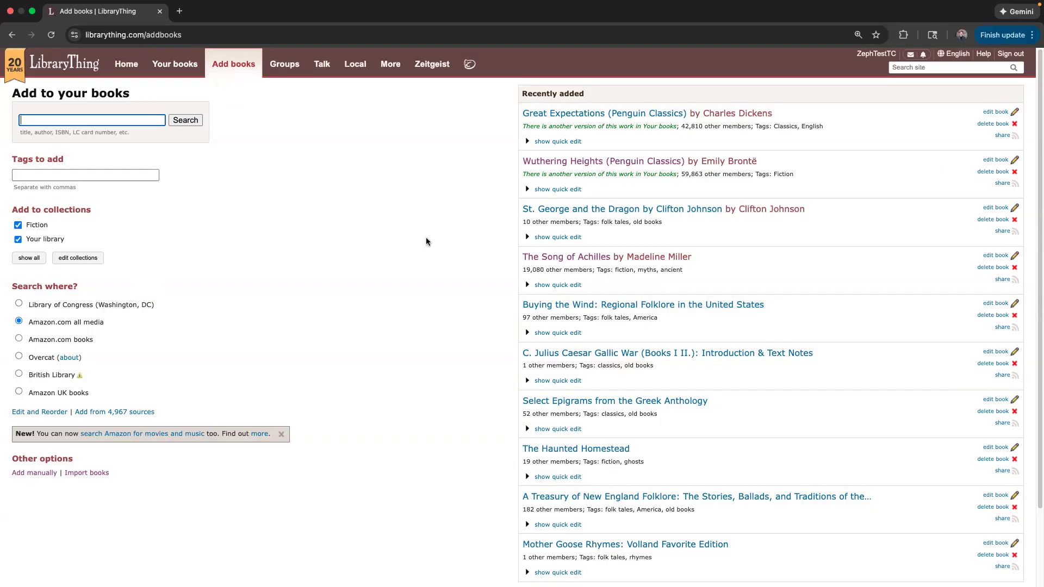
Switch desktop spaces to the LibraryThing phone app's Home screen.
{"action": "key", "text": "ctrl+Left"}
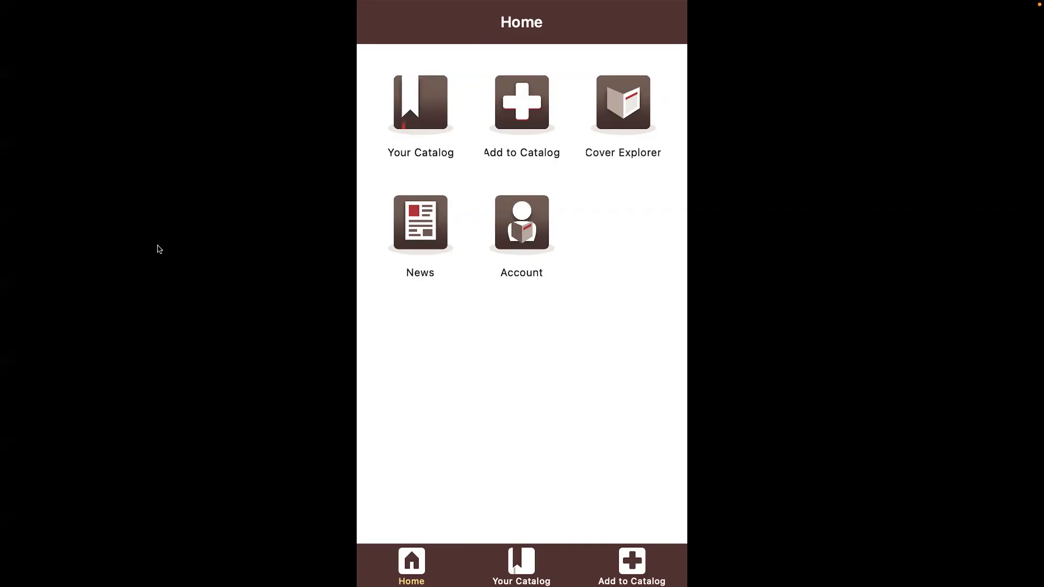
Visit Account, return Home, then open the app's Add to Catalog screen.
{"action": "left_click", "coordinate": [533, 227]}
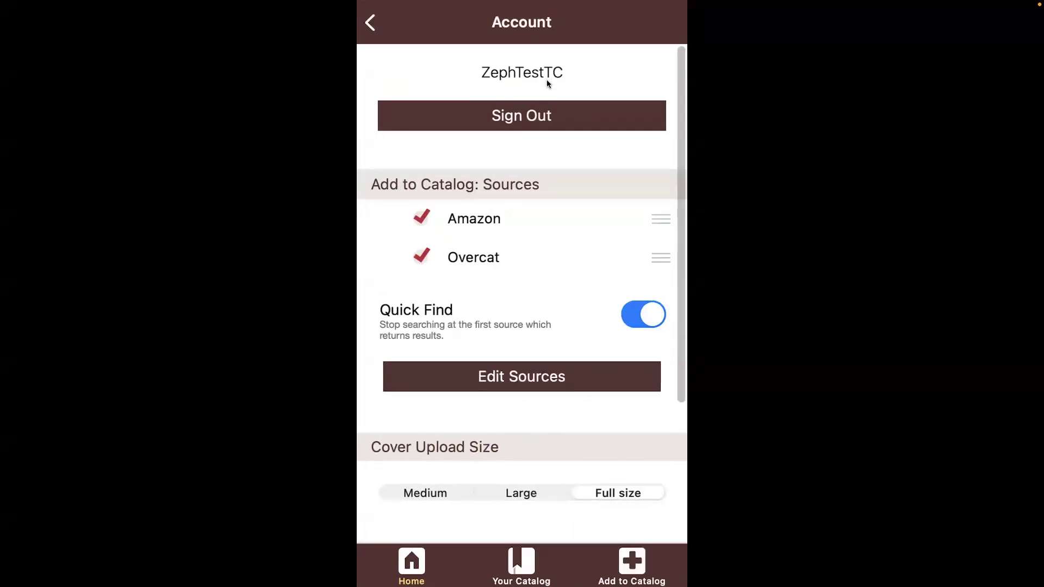
{"action": "left_click", "coordinate": [370, 22]}
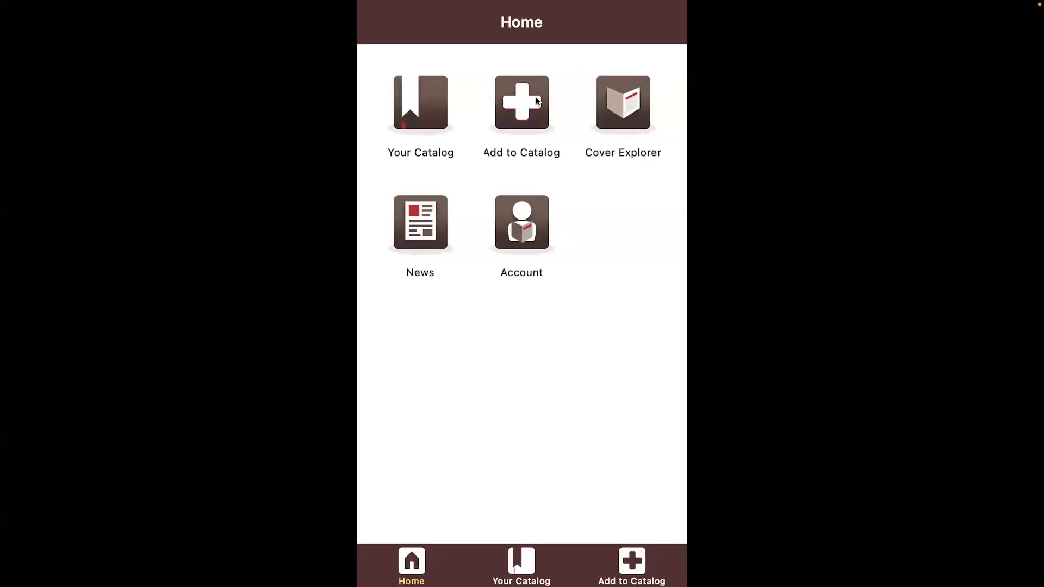
{"action": "left_click", "coordinate": [519, 107]}
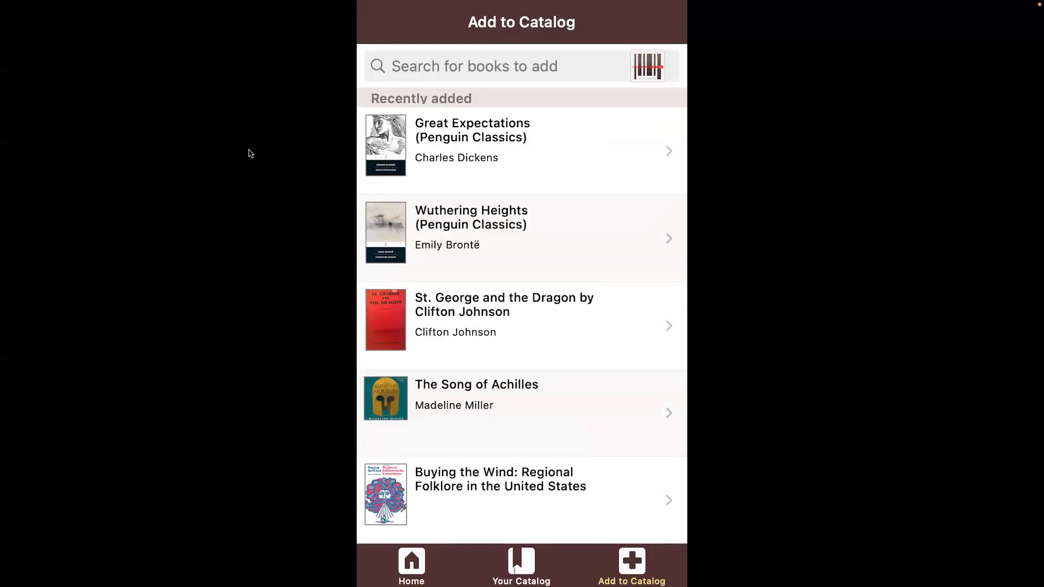
{"action": "left_click", "coordinate": [456, 71]}
{"action": "type", "text": "great expctat"}
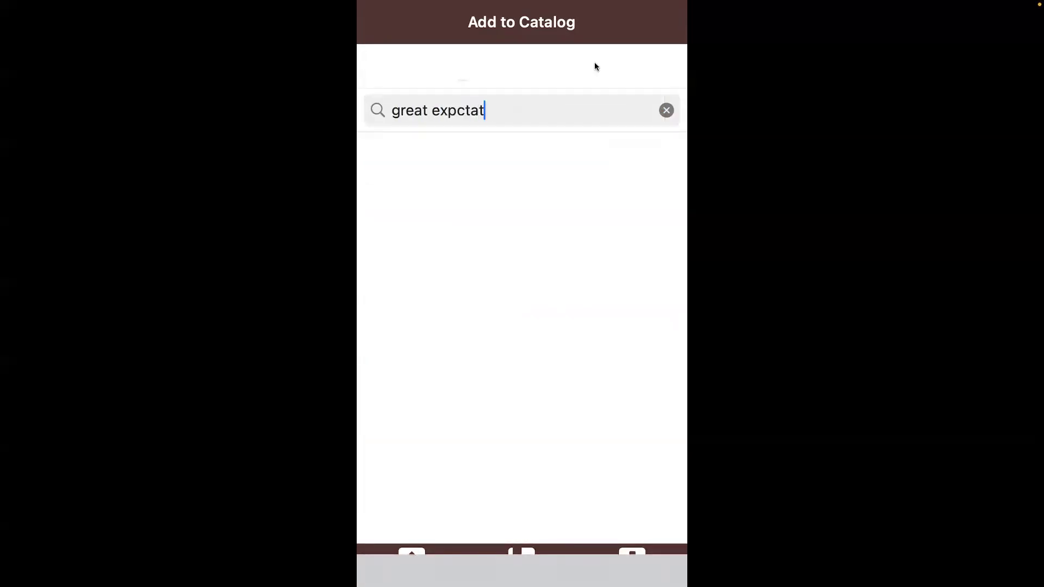
{"action": "left_click", "coordinate": [666, 110]}
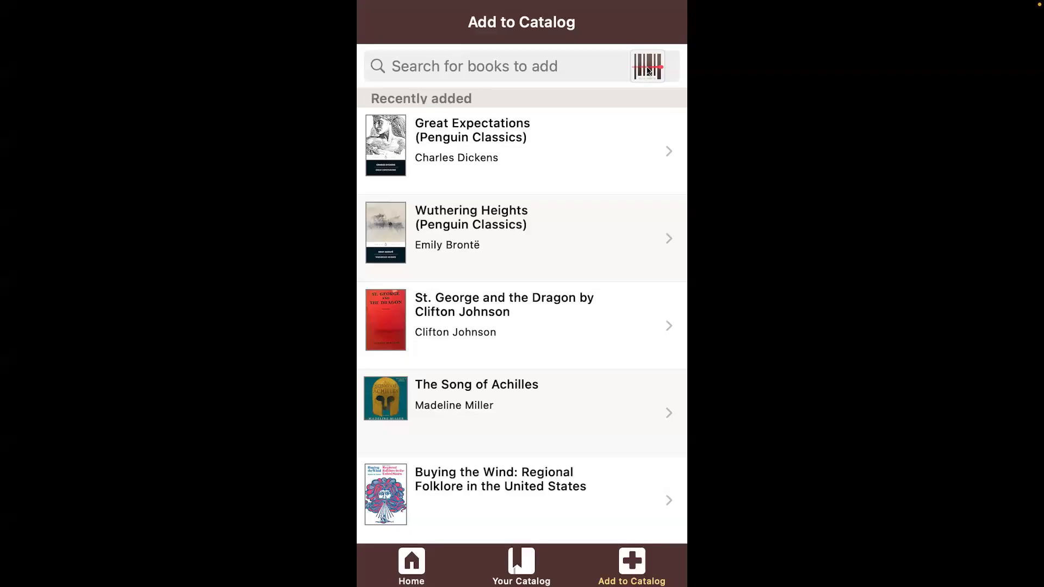
Barcode-scan 'Don't Make Me Think, Revisited (3rd Edition)' into the Your library collection.
{"action": "left_click", "coordinate": [648, 69]}
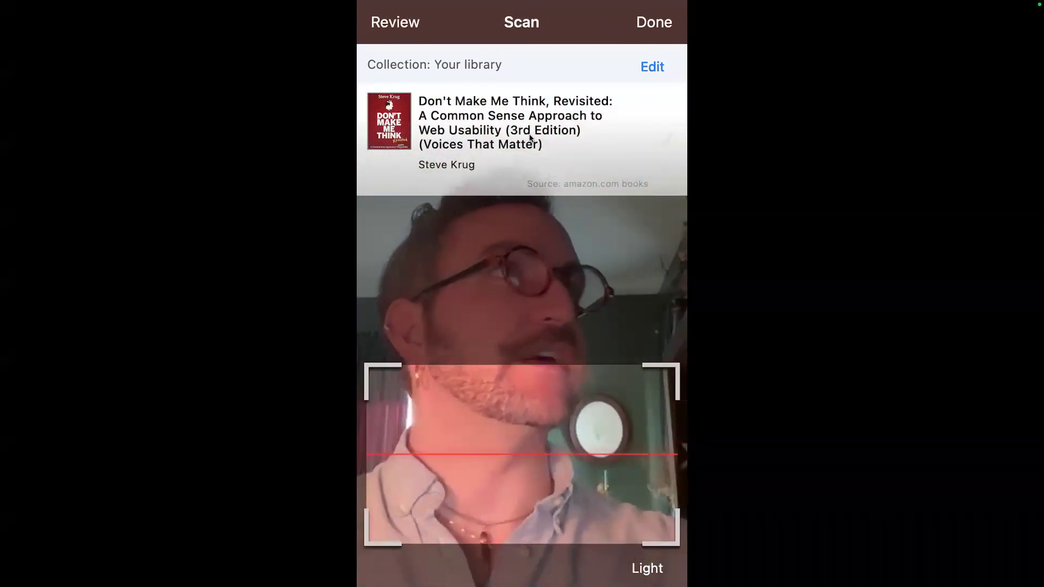
{"action": "left_click", "coordinate": [655, 65]}
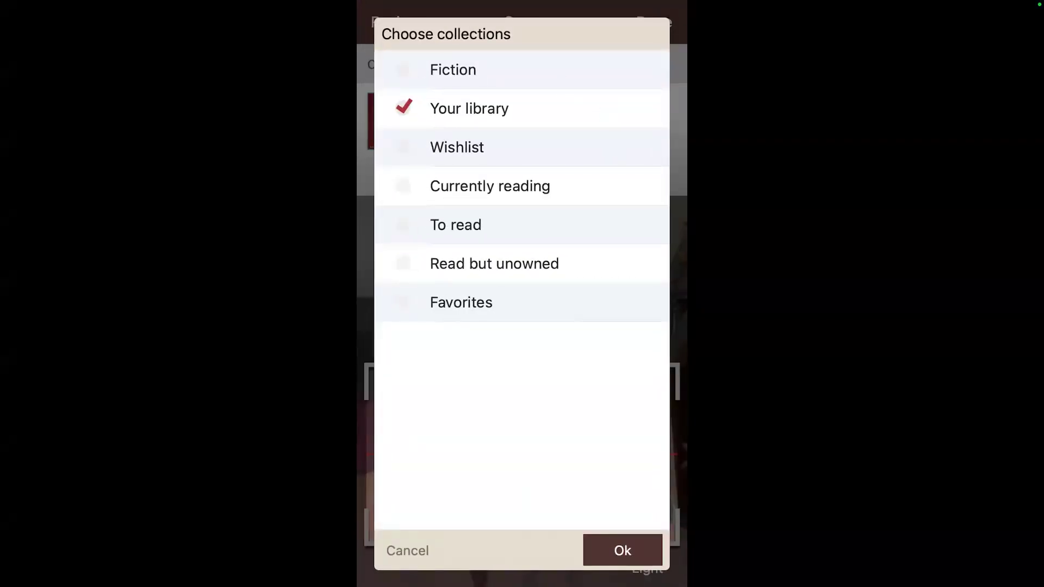
{"action": "left_click", "coordinate": [616, 549]}
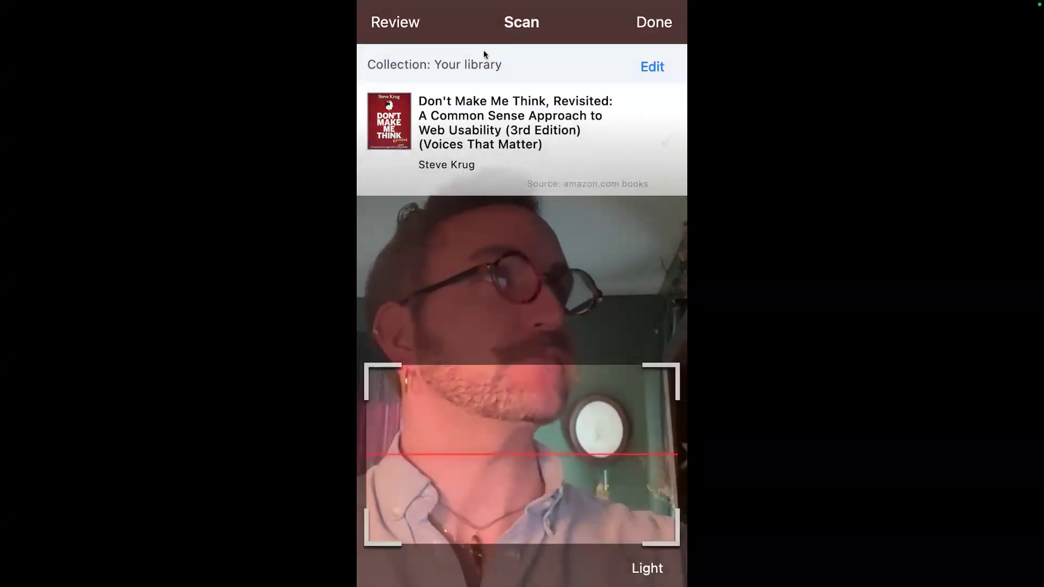
{"action": "left_click", "coordinate": [655, 23]}
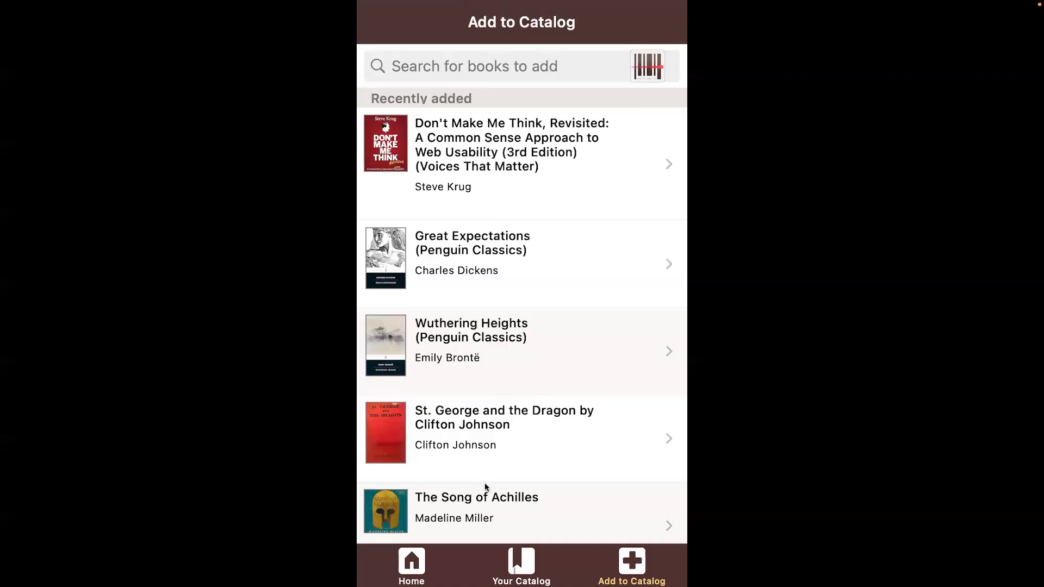
Go back to the app's Home screen, with the scanned book now catalogued.
{"action": "left_click", "coordinate": [413, 564]}
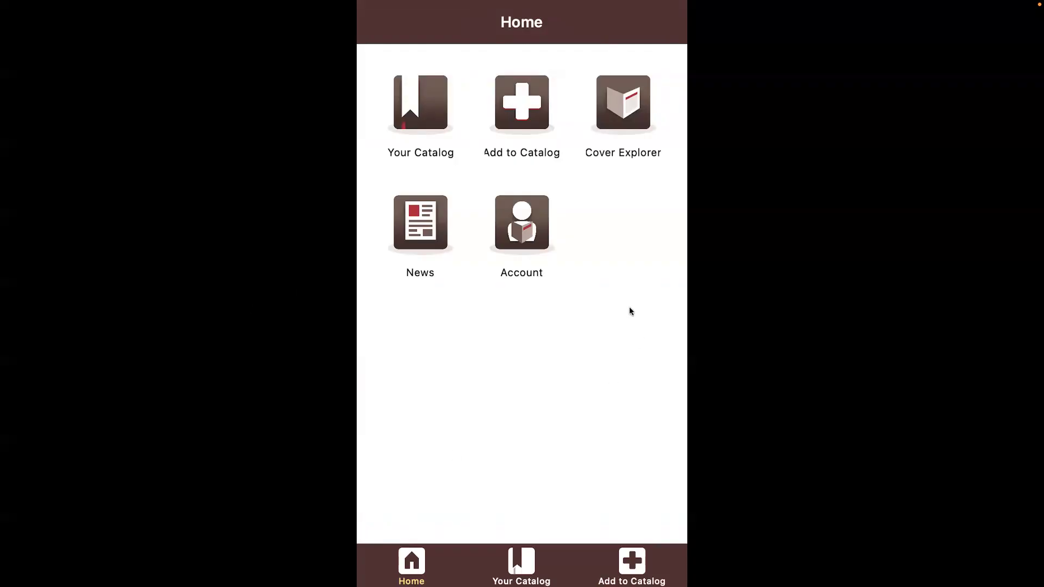
Switch back to the browser and open the Add manually entry form on Add books.
{"action": "key", "text": "ctrl+Right"}
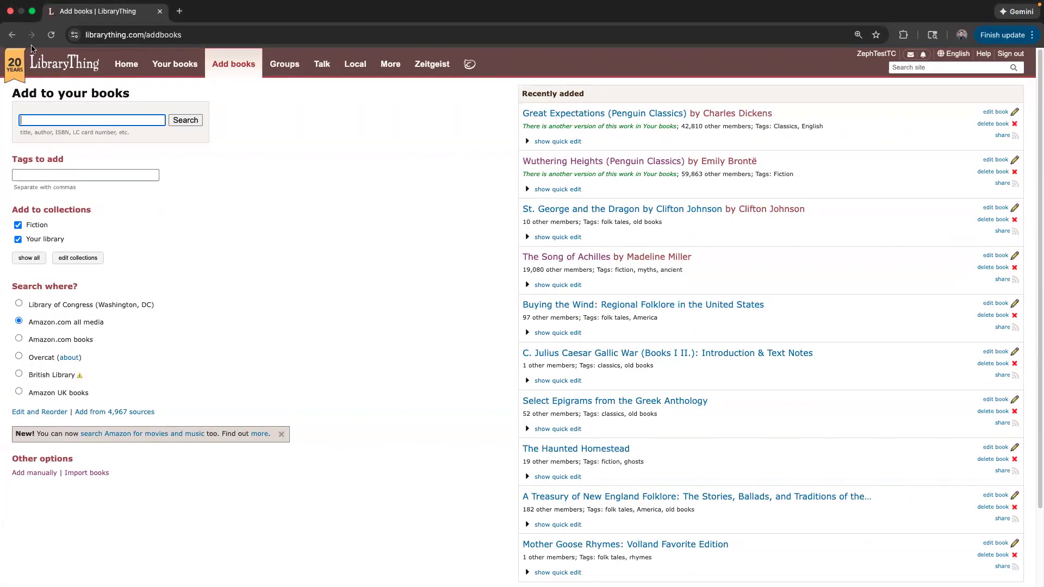
{"action": "left_click", "coordinate": [311, 210]}
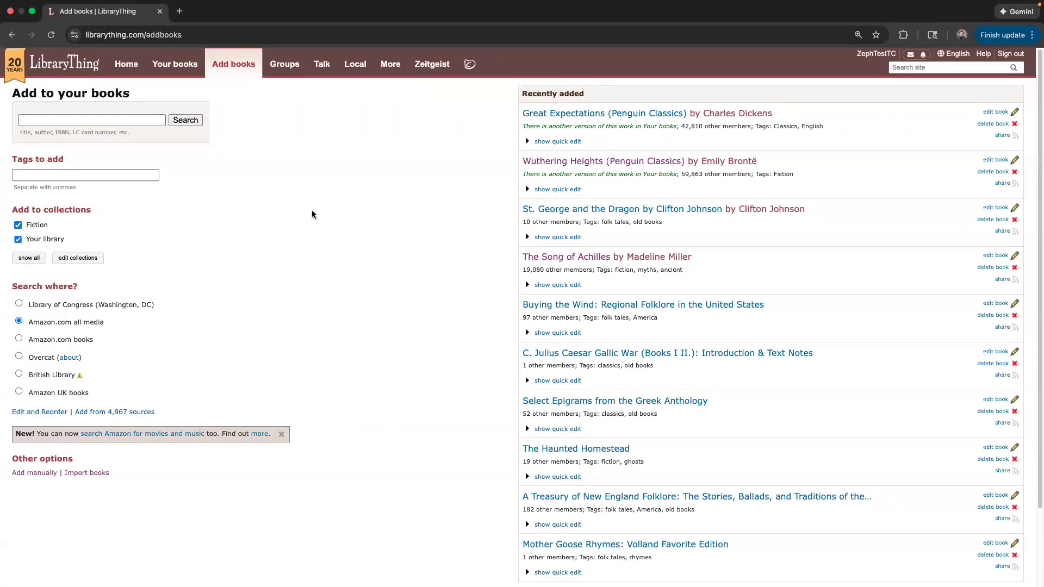
{"action": "left_click", "coordinate": [24, 474]}
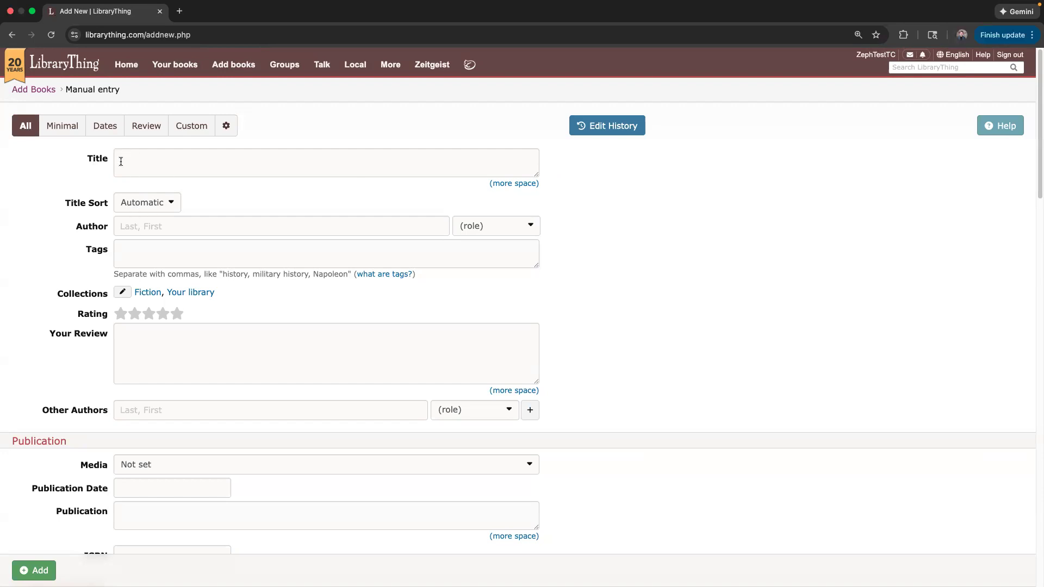
Scroll through the blank Manual entry form, then return to the Add books page.
{"action": "scroll", "coordinate": [109, 321], "scroll_direction": "down", "scroll_amount": 5}
{"action": "left_click_drag", "start_coordinate": [1037, 166], "coordinate": [1037, 120]}
{"action": "scroll", "coordinate": [72, 283], "scroll_direction": "down", "scroll_amount": 3}
{"action": "scroll", "coordinate": [72, 282], "scroll_direction": "down", "scroll_amount": 12}
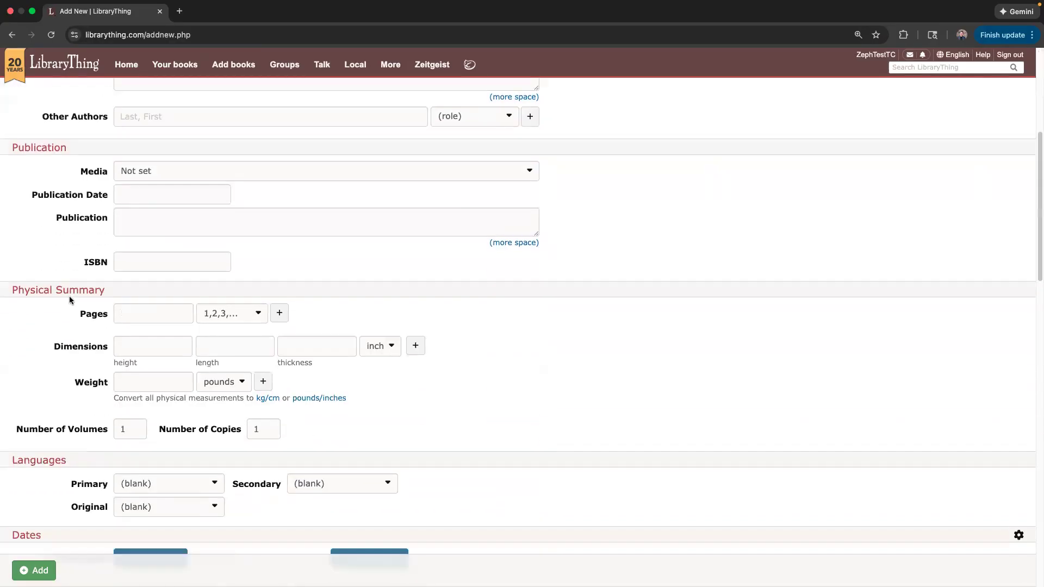
{"action": "scroll", "coordinate": [71, 297], "scroll_direction": "down", "scroll_amount": 6}
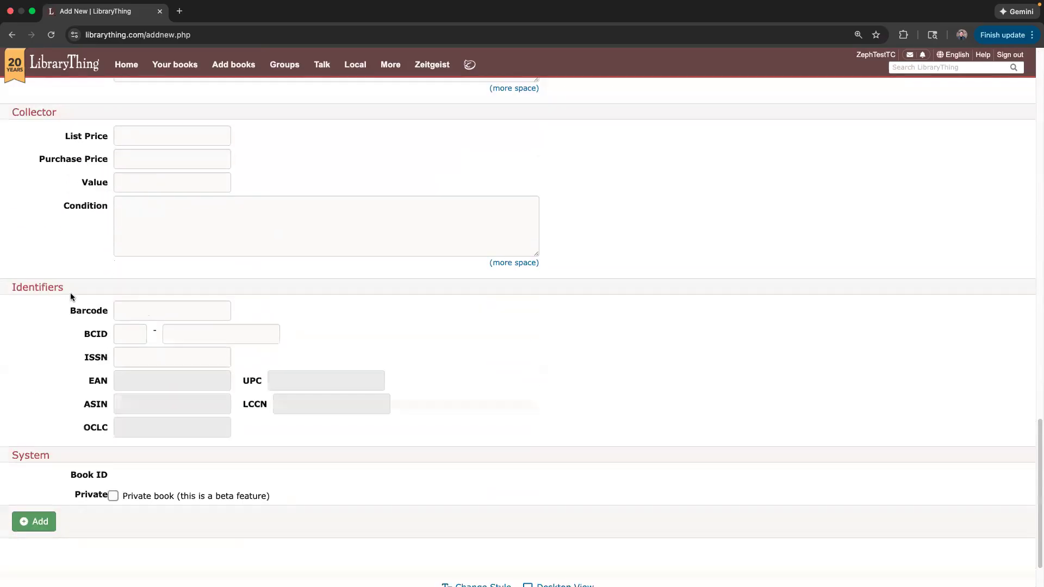
{"action": "scroll", "coordinate": [72, 294], "scroll_direction": "up", "scroll_amount": 14}
{"action": "scroll", "coordinate": [78, 283], "scroll_direction": "up", "scroll_amount": 4}
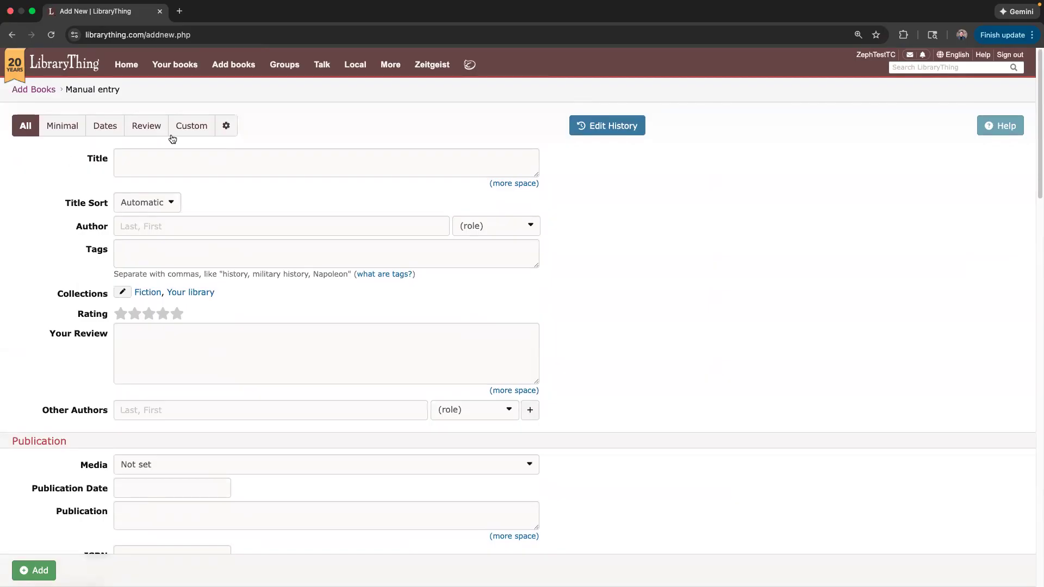
{"action": "left_click", "coordinate": [233, 65]}
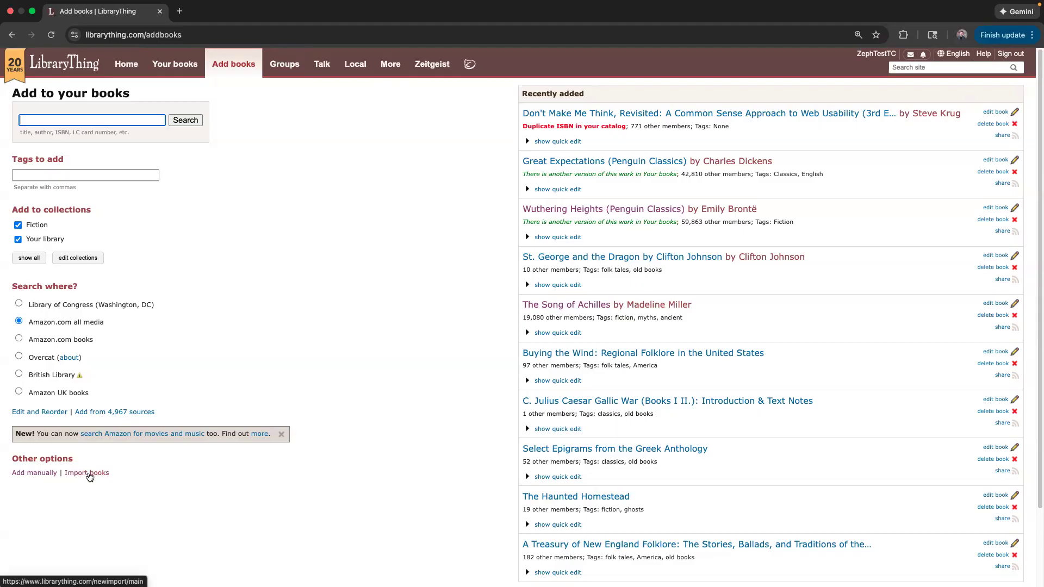
Go through the More page's Useful and Fun section to the Import Books page.
{"action": "left_click", "coordinate": [387, 66]}
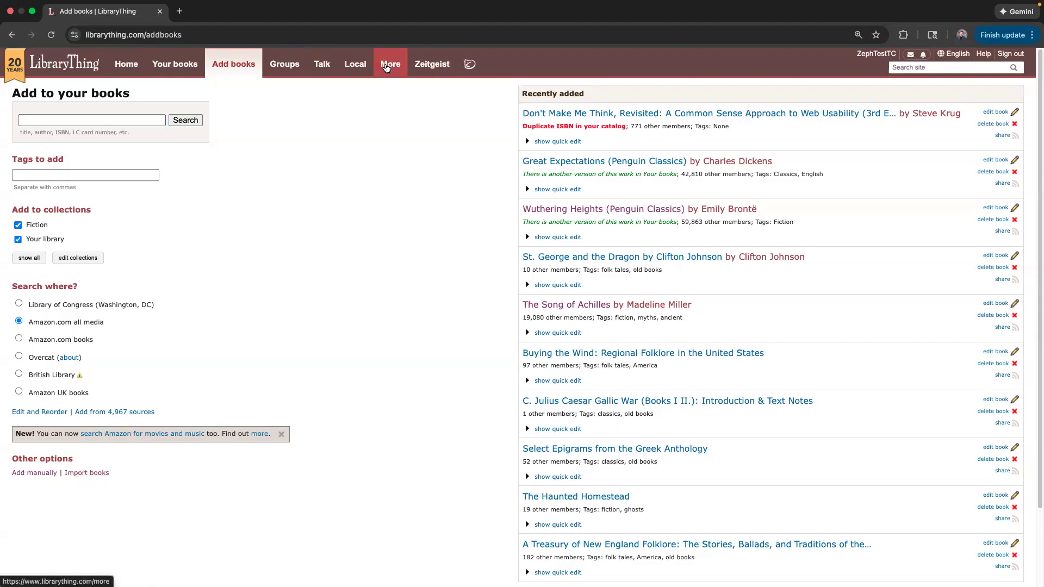
{"action": "scroll", "coordinate": [104, 295], "scroll_direction": "down", "scroll_amount": 4}
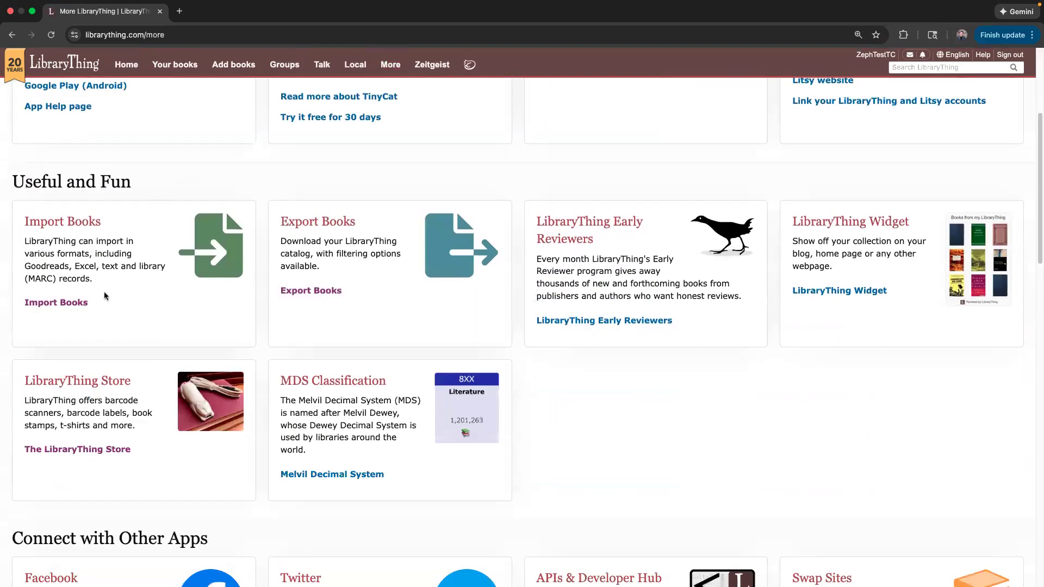
{"action": "left_click", "coordinate": [55, 303]}
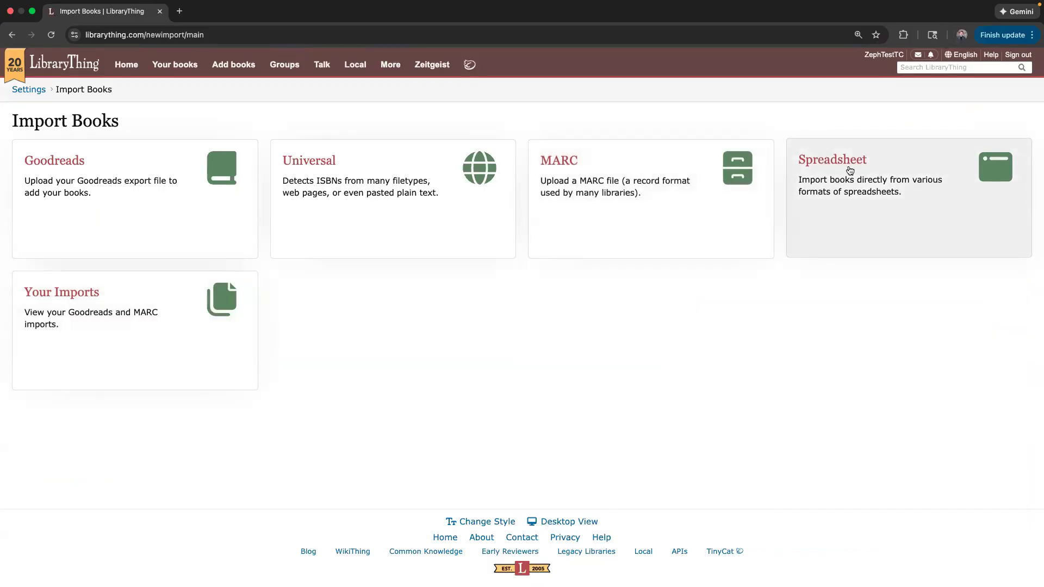
Choose the Spreadsheet import, locate its Sample File, and switch to LibraryThingSample in Excel.
{"action": "left_click", "coordinate": [849, 170]}
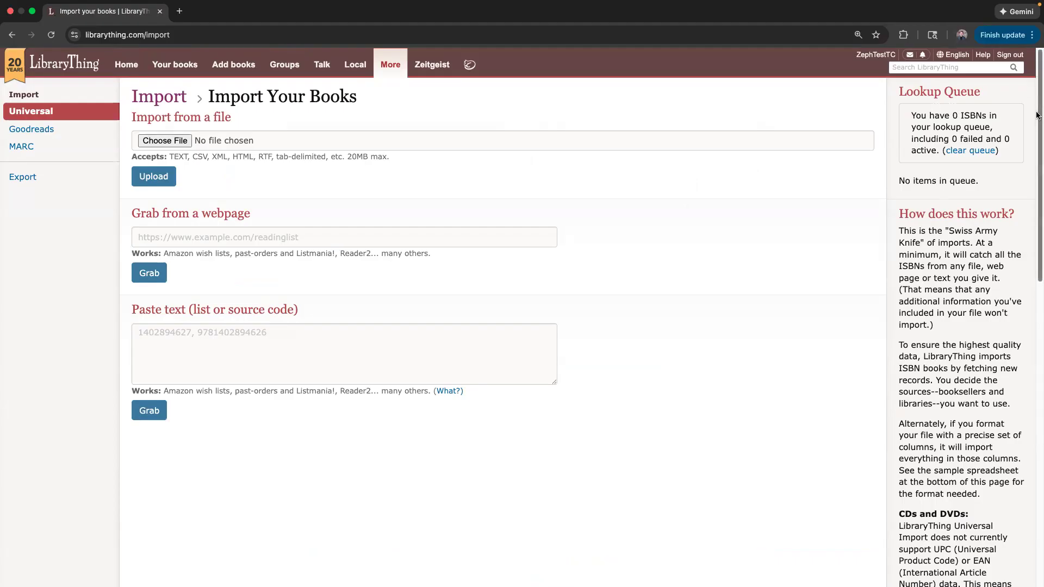
{"action": "left_click_drag", "start_coordinate": [1038, 116], "coordinate": [1037, 467]}
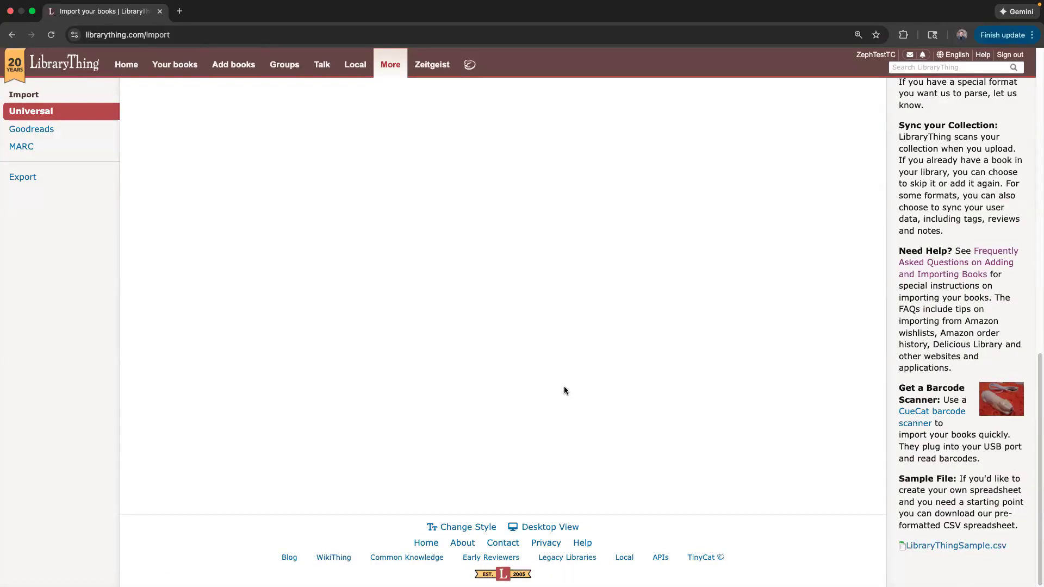
{"action": "key", "text": "ctrl+Right"}
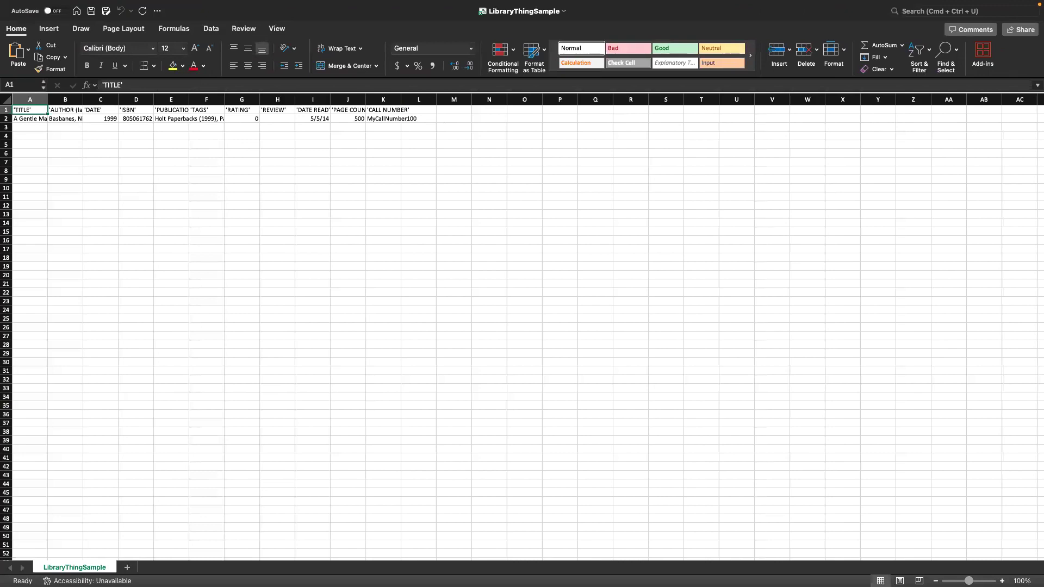
Try selecting the column headings and the sample book entry in rows 1–2.
{"action": "left_click", "coordinate": [307, 218]}
{"action": "left_click", "coordinate": [71, 161]}
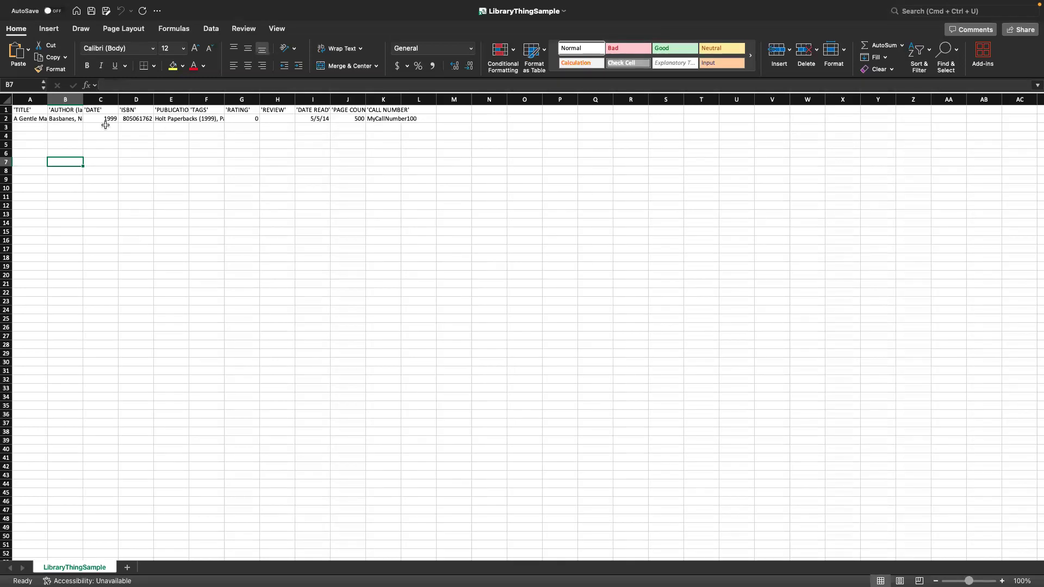
{"action": "left_click_drag", "start_coordinate": [37, 118], "coordinate": [379, 121]}
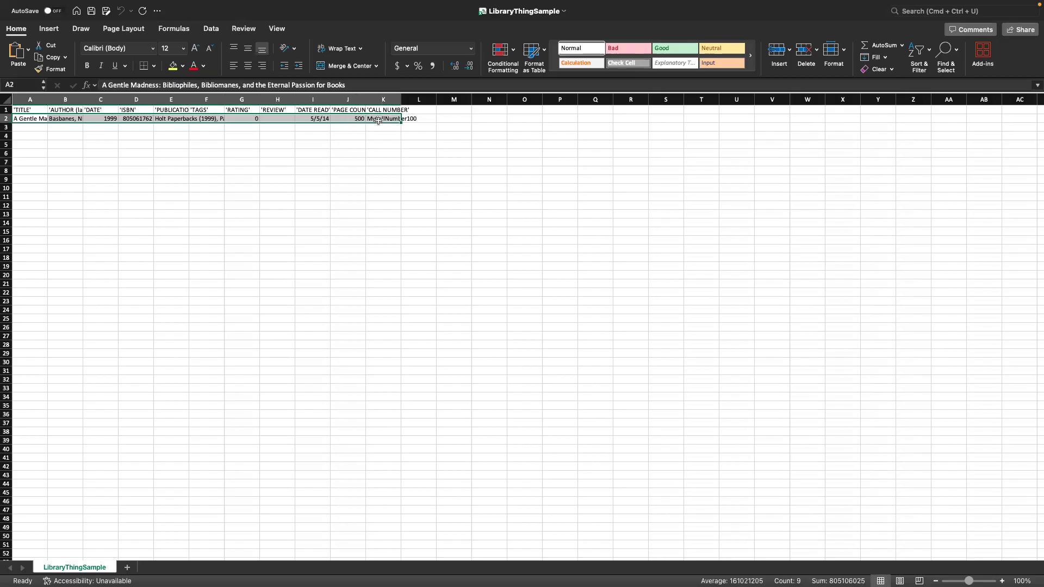
{"action": "left_click", "coordinate": [38, 136]}
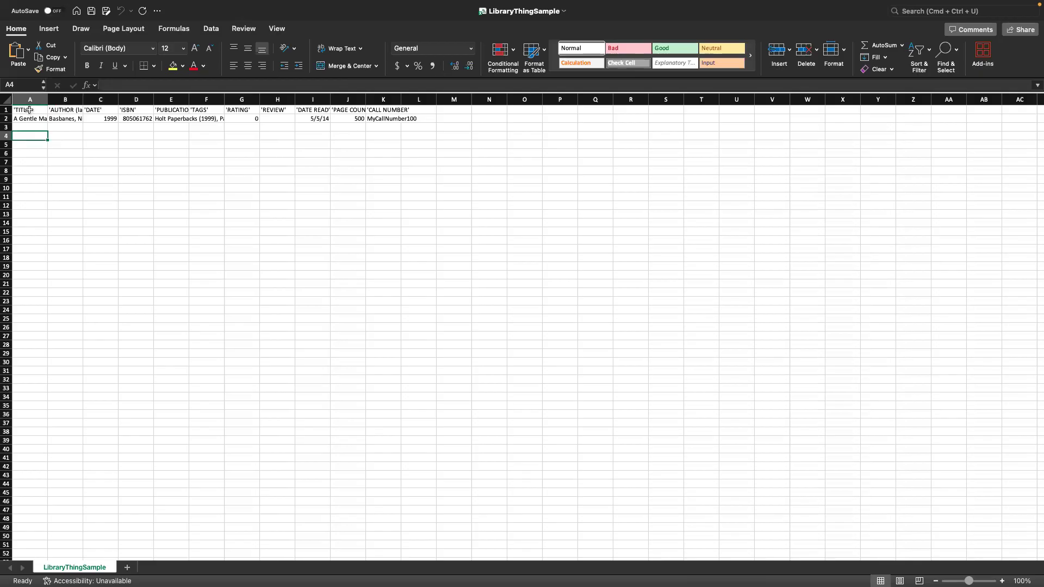
{"action": "left_click_drag", "start_coordinate": [30, 110], "coordinate": [382, 121]}
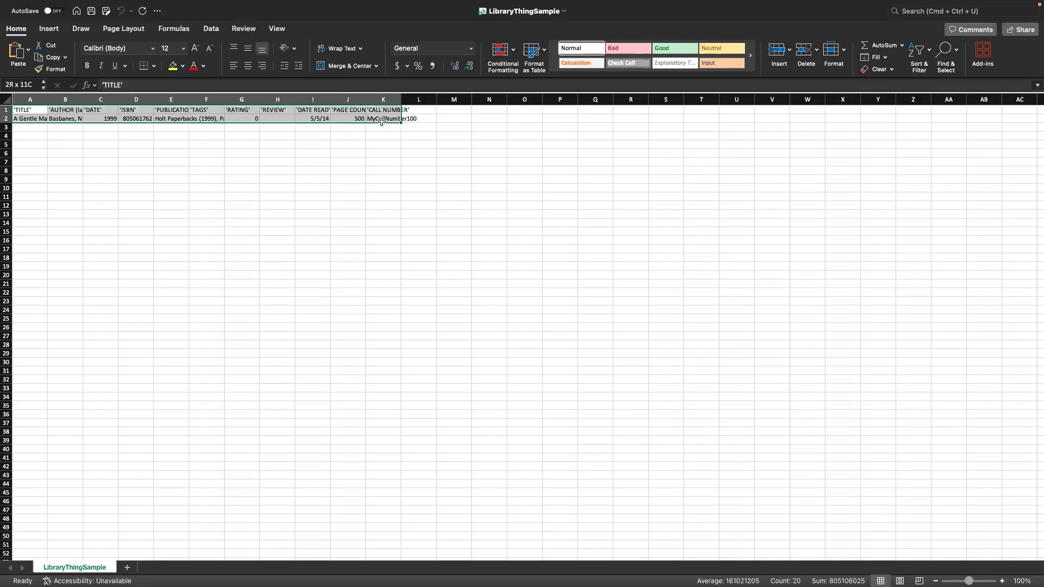
{"action": "left_click", "coordinate": [39, 113]}
{"action": "left_click_drag", "start_coordinate": [39, 113], "coordinate": [390, 108]}
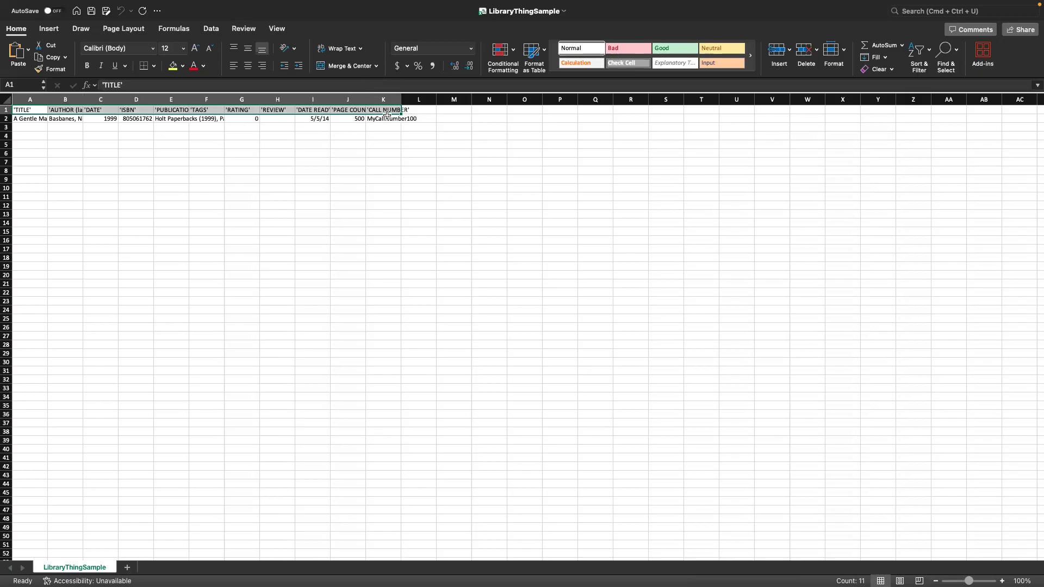
Select the sample entry rows 2–3 across columns A to K and delete their contents.
{"action": "left_click_drag", "start_coordinate": [387, 117], "coordinate": [20, 123]}
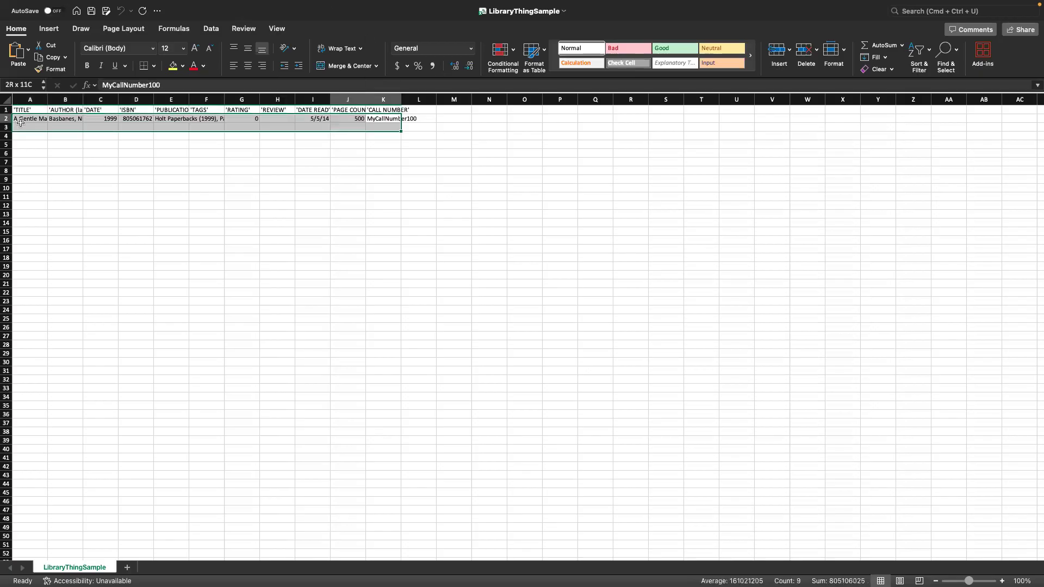
{"action": "left_click", "coordinate": [45, 138]}
{"action": "key", "text": "ctrl+Left"}
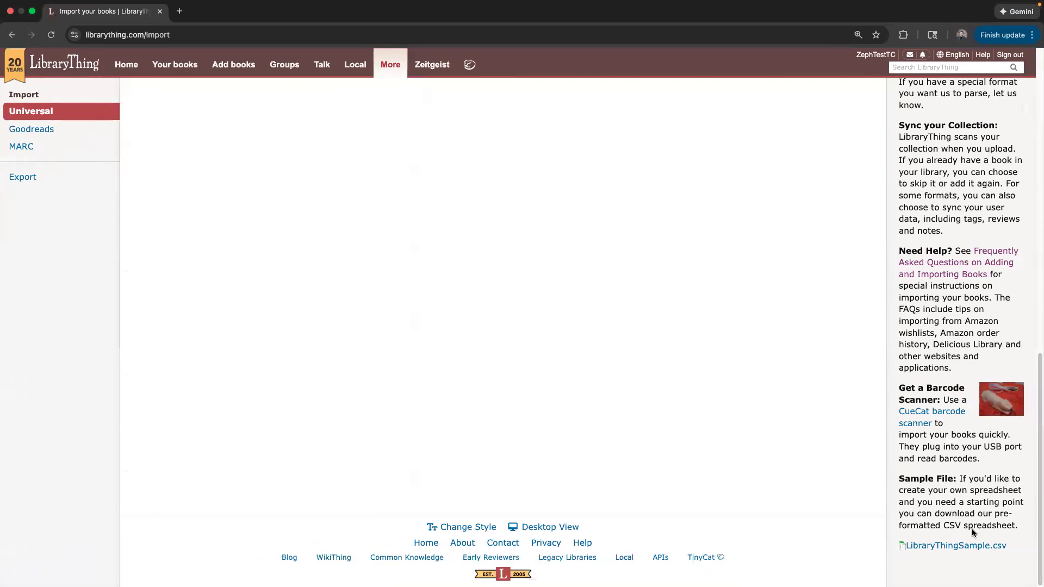
{"action": "key", "text": "ctrl+Right"}
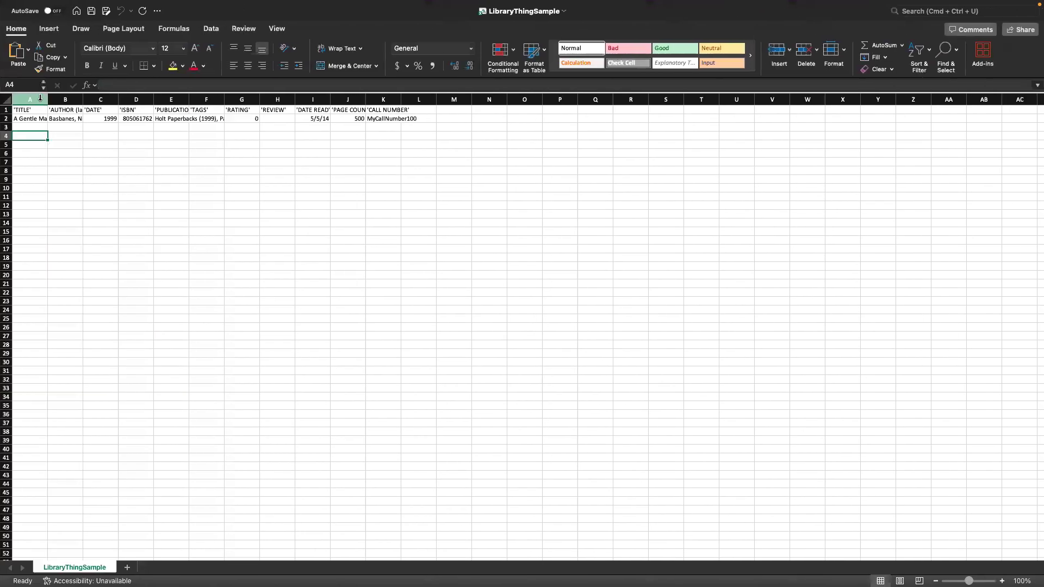
{"action": "left_click_drag", "start_coordinate": [30, 118], "coordinate": [379, 128]}
{"action": "key", "text": "Delete"}
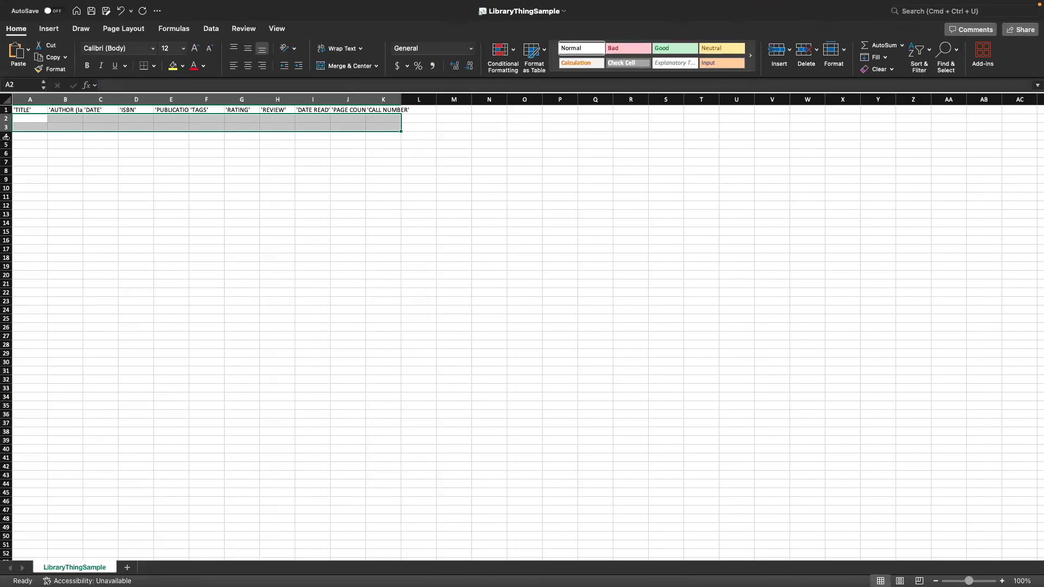
Click through the cleared cells and header cells of LibraryThingSample's first rows.
{"action": "left_click", "coordinate": [39, 162]}
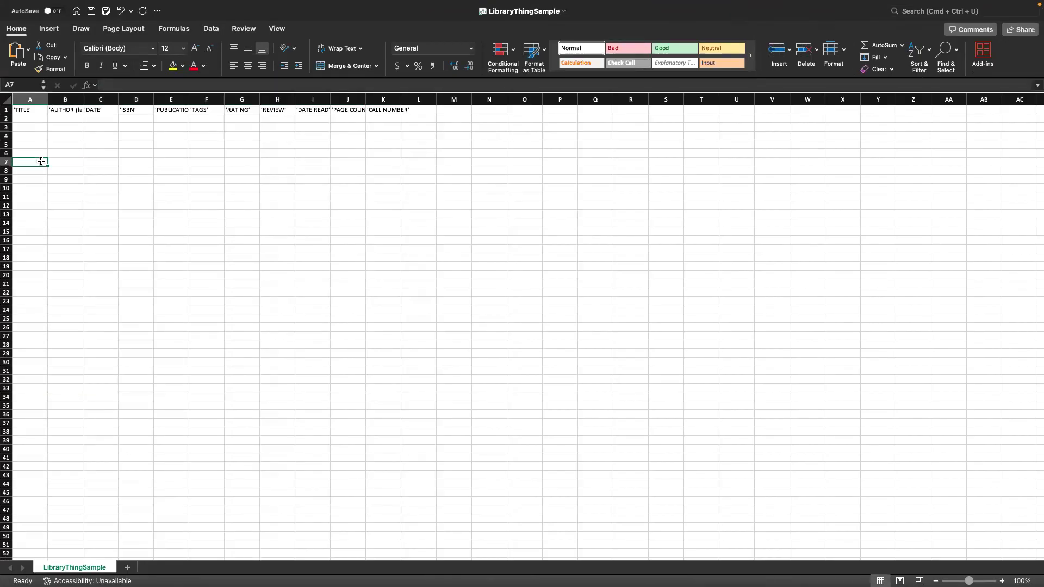
{"action": "left_click", "coordinate": [34, 117]}
{"action": "left_click_drag", "start_coordinate": [63, 118], "coordinate": [70, 251]}
{"action": "left_click", "coordinate": [111, 118]}
{"action": "left_click_drag", "start_coordinate": [111, 118], "coordinate": [112, 488]}
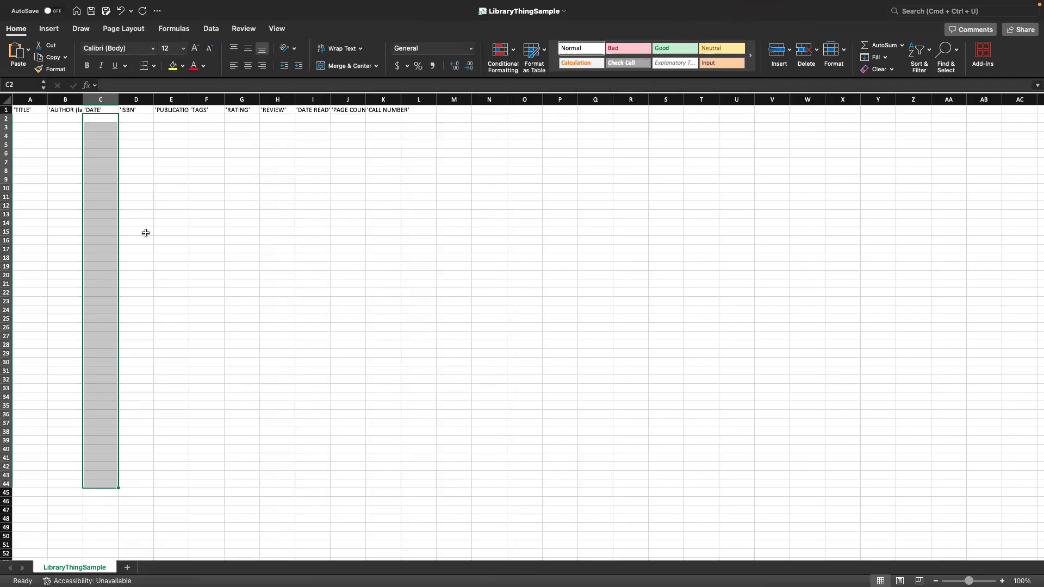
{"action": "left_click", "coordinate": [33, 118]}
{"action": "left_click", "coordinate": [285, 119]}
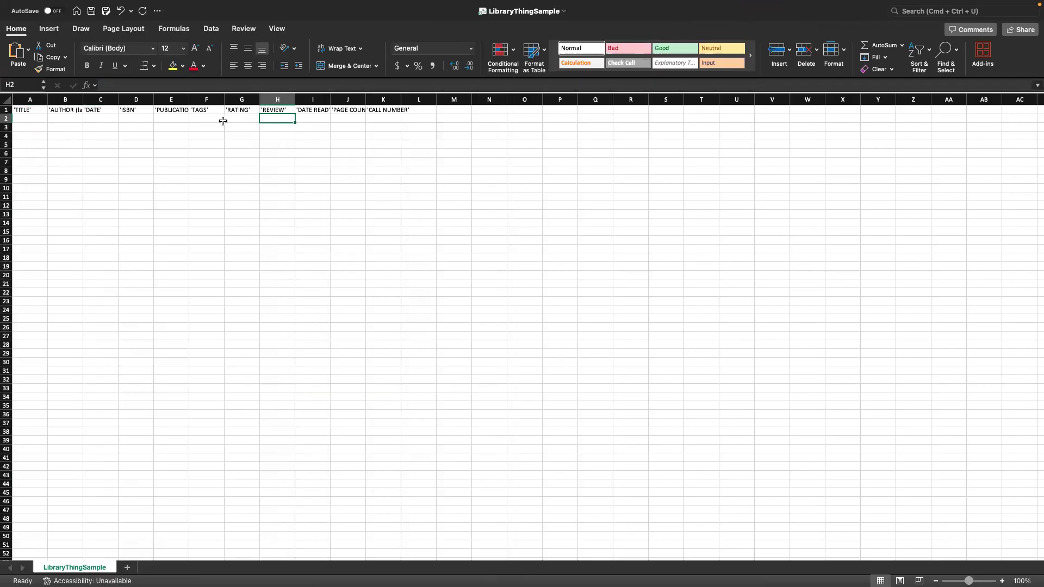
{"action": "left_click", "coordinate": [223, 121]}
{"action": "left_click", "coordinate": [100, 96]}
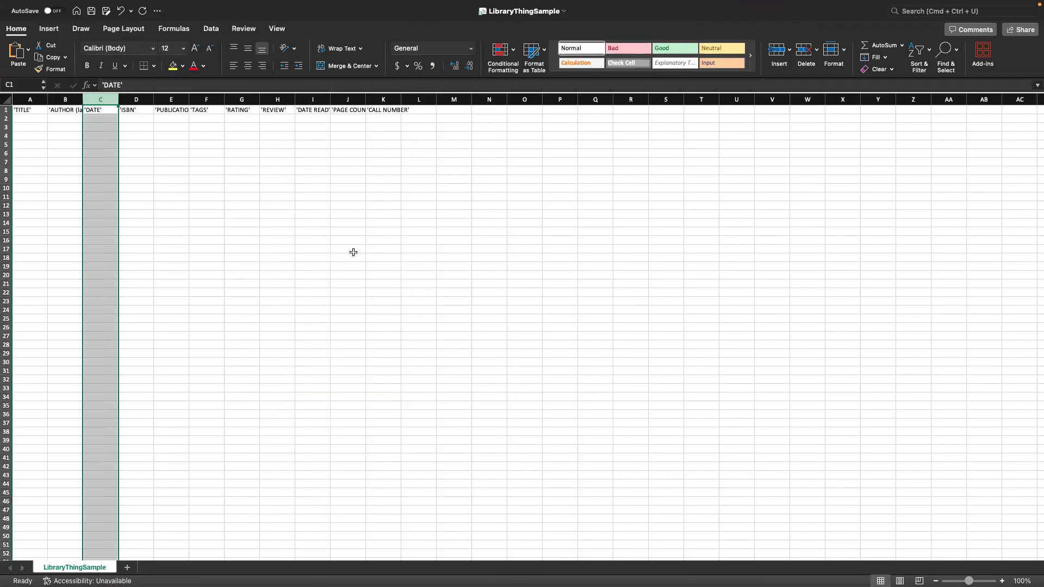
{"action": "left_click", "coordinate": [142, 108]}
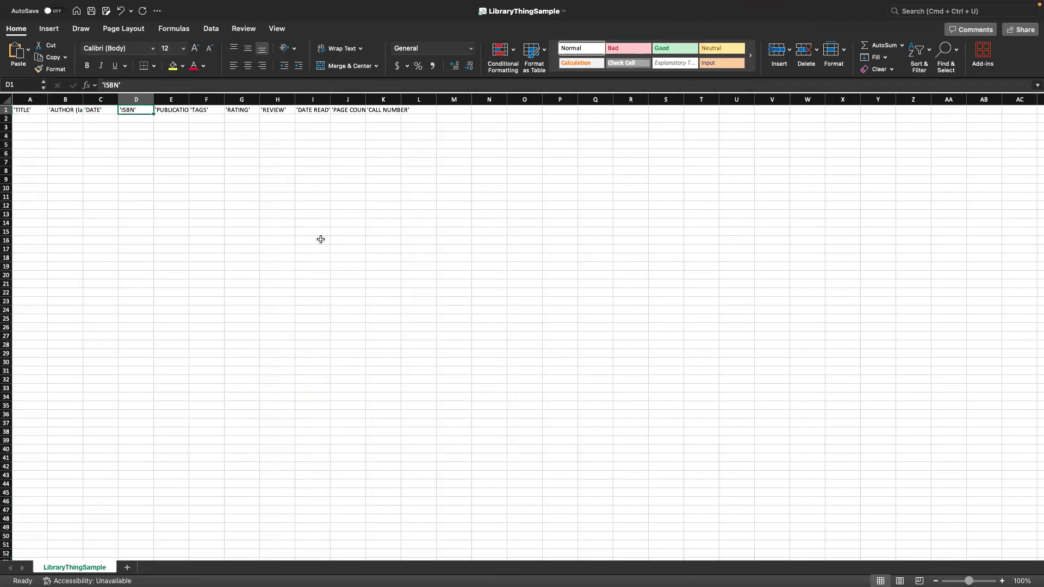
Undo the deletion to restore the sample book row, then return to LibraryThing.
{"action": "left_click", "coordinate": [242, 205]}
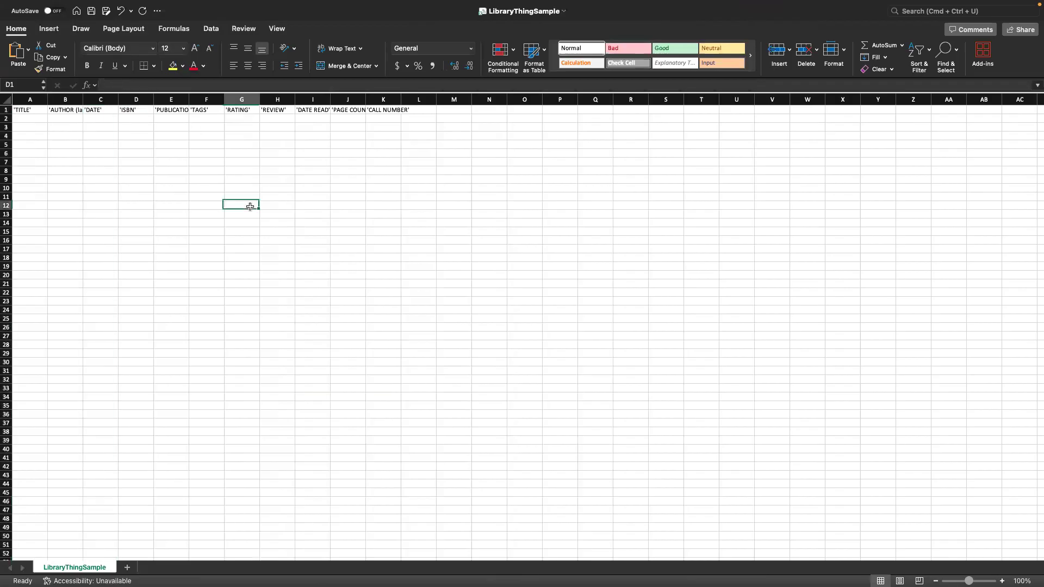
{"action": "key", "text": "super+z"}
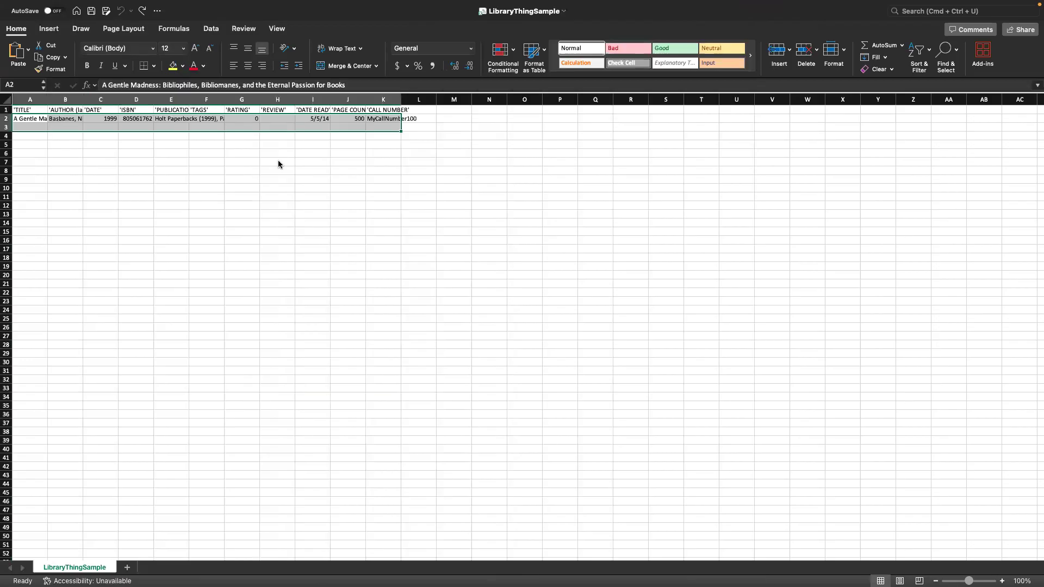
{"action": "left_click", "coordinate": [303, 152]}
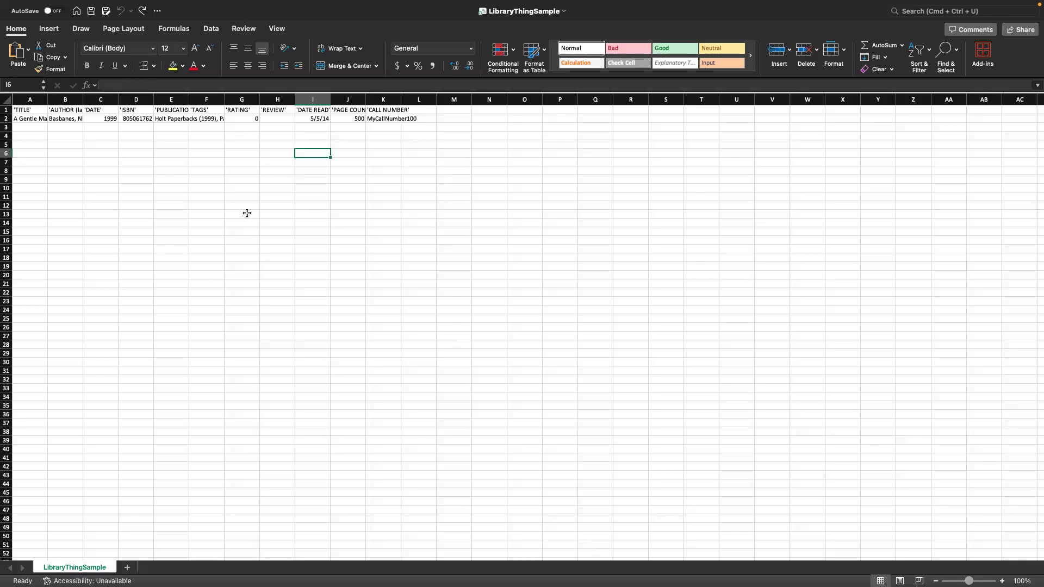
{"action": "key", "text": "ctrl+Left"}
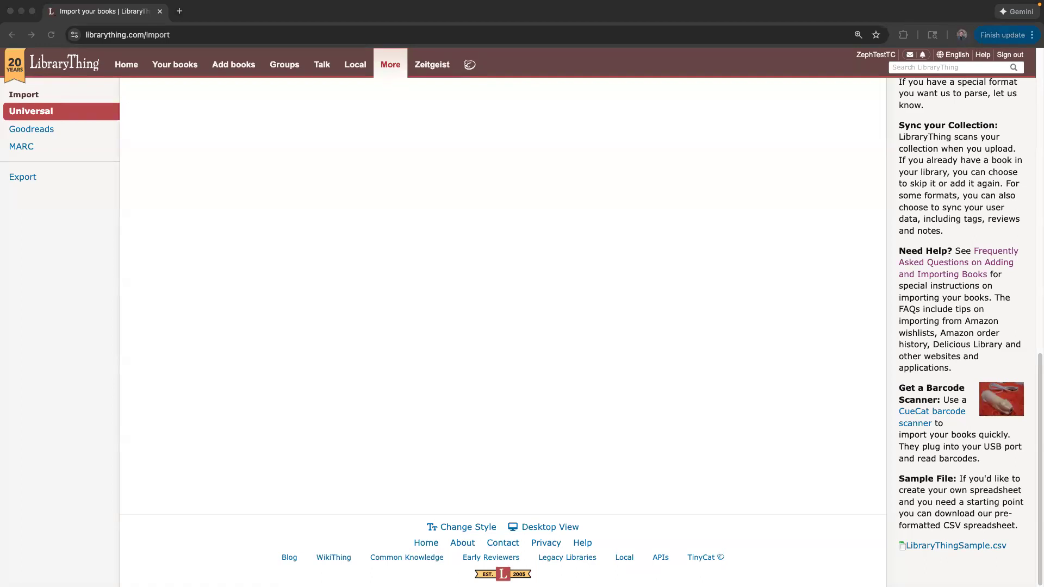
Upload LibraryThingSample.csv through Universal Import.
{"action": "scroll", "coordinate": [140, 253], "scroll_direction": "up", "scroll_amount": 12}
{"action": "left_click_drag", "start_coordinate": [203, 197], "coordinate": [187, 139]}
{"action": "scroll", "coordinate": [181, 253], "scroll_direction": "up", "scroll_amount": 2}
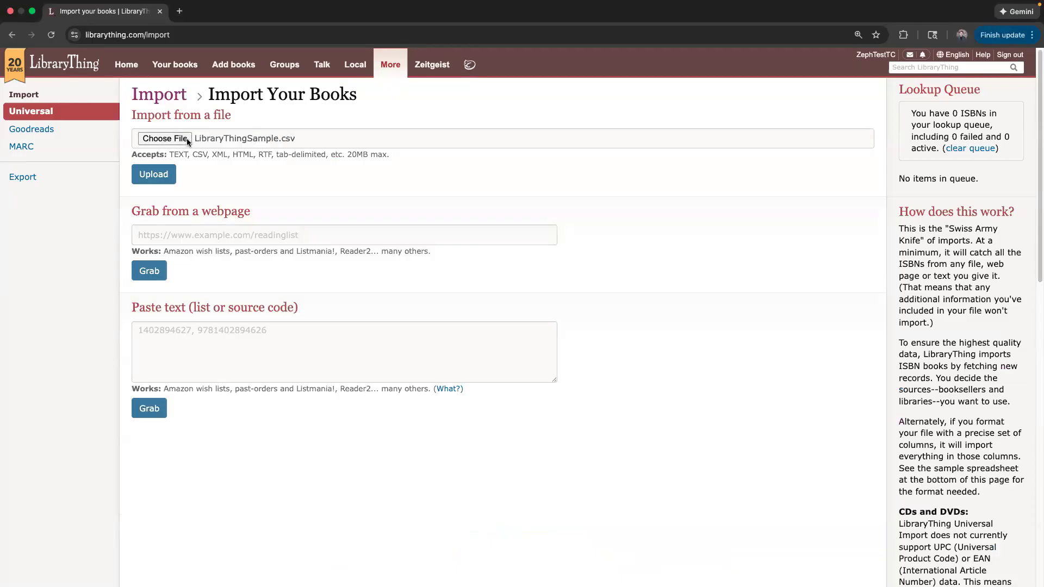
{"action": "left_click", "coordinate": [160, 181]}
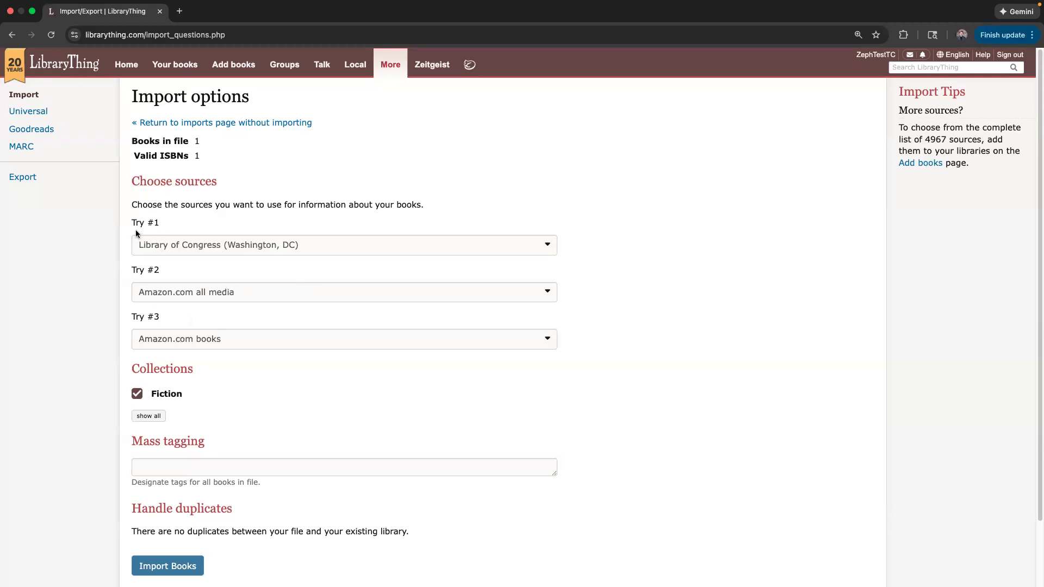
Keep Library of Congress and Amazon.com all media as sources and show all collections.
{"action": "left_click", "coordinate": [217, 251]}
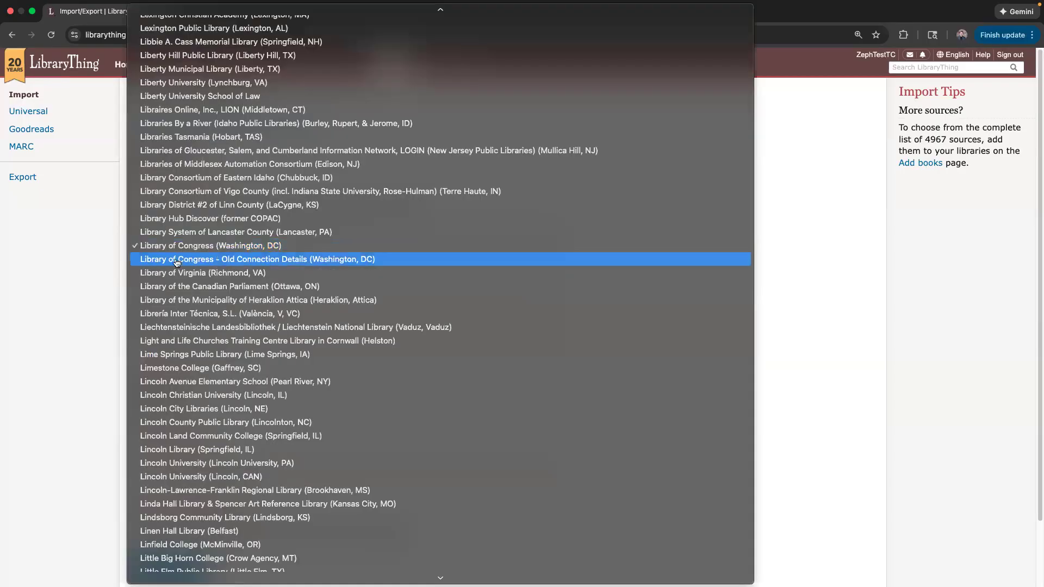
{"action": "left_click", "coordinate": [73, 277]}
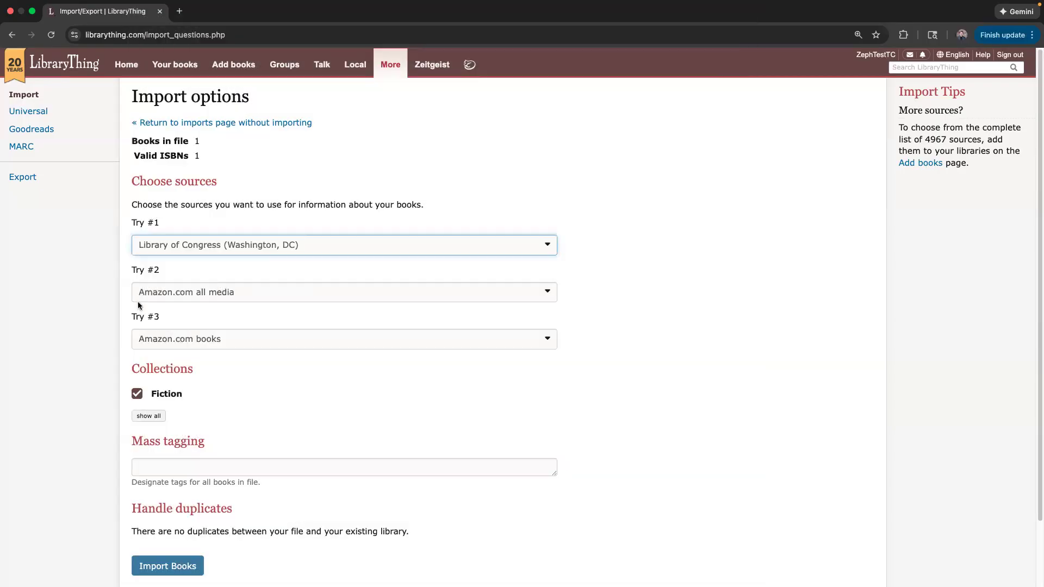
{"action": "left_click", "coordinate": [184, 297]}
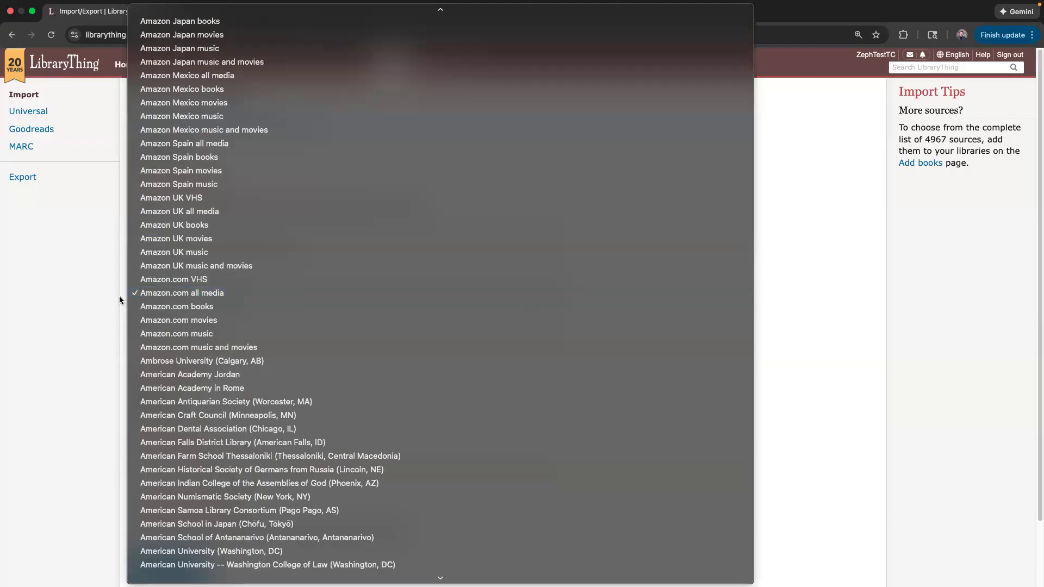
{"action": "left_click", "coordinate": [78, 311]}
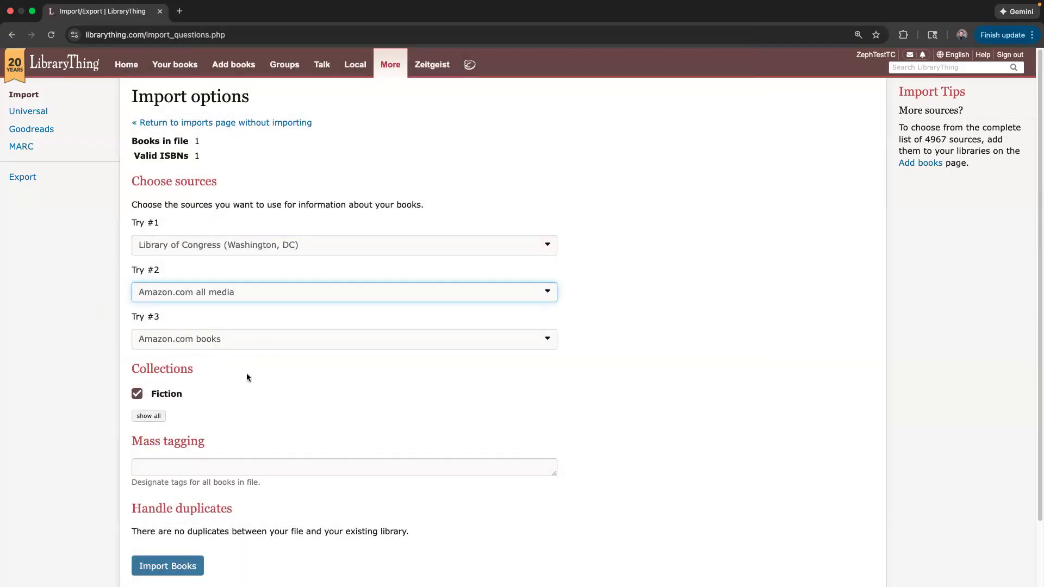
{"action": "scroll", "coordinate": [249, 375], "scroll_direction": "down", "scroll_amount": 3}
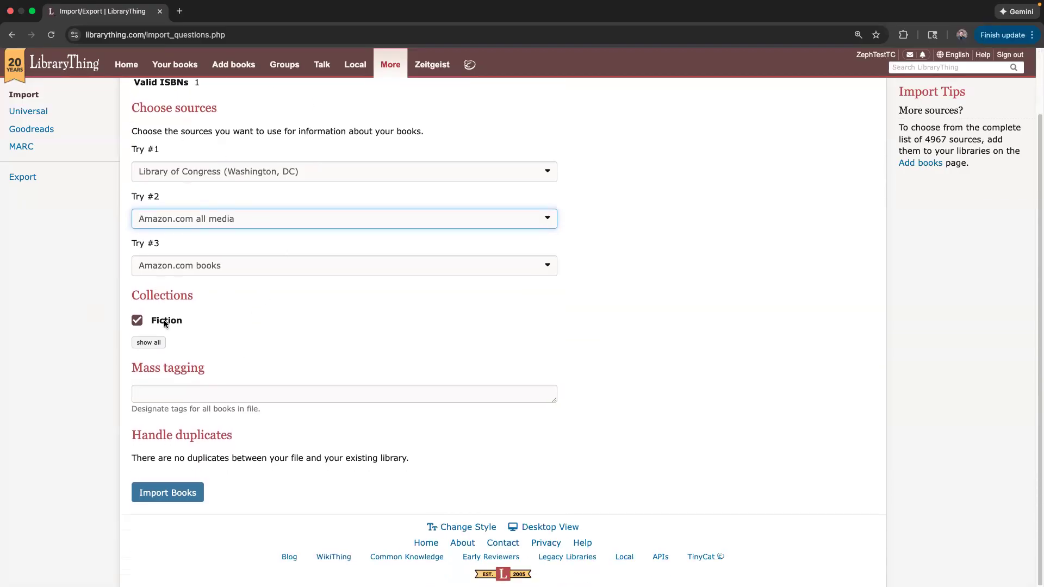
{"action": "left_click", "coordinate": [272, 381]}
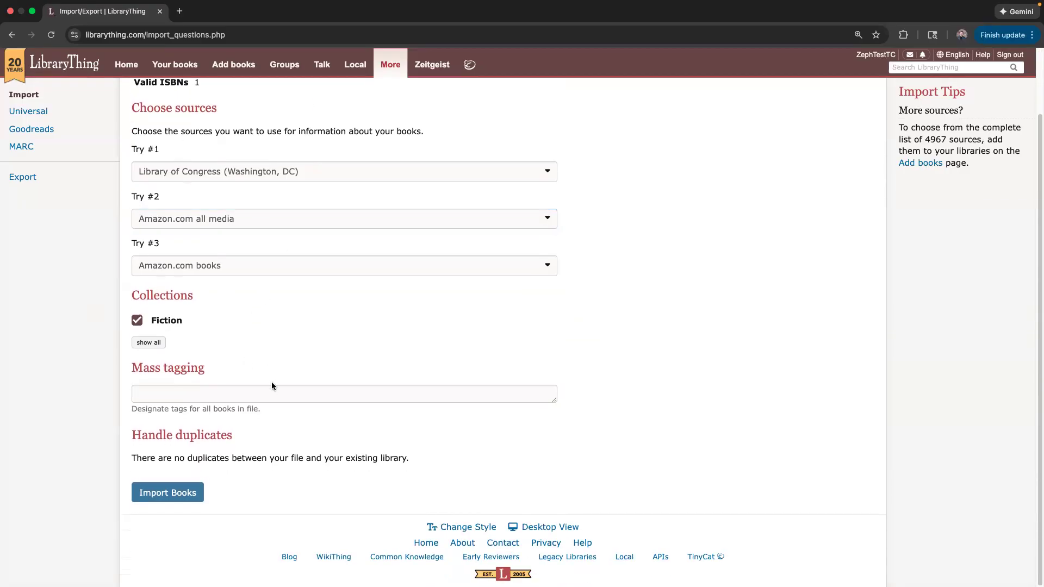
{"action": "left_click", "coordinate": [155, 343]}
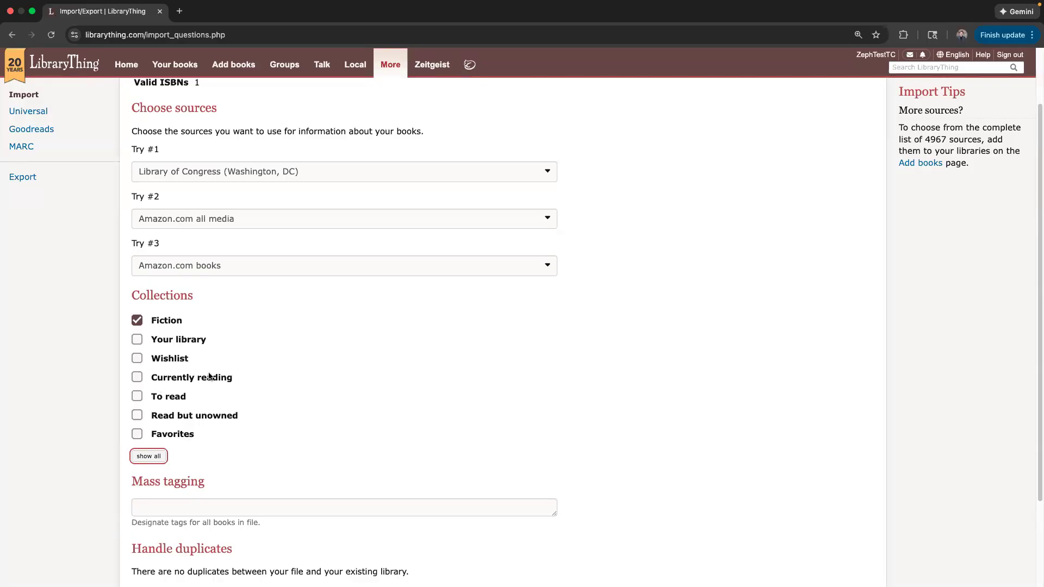
Check the Your library collection for the imported books instead of Fiction.
{"action": "scroll", "coordinate": [377, 263], "scroll_direction": "up", "scroll_amount": 3}
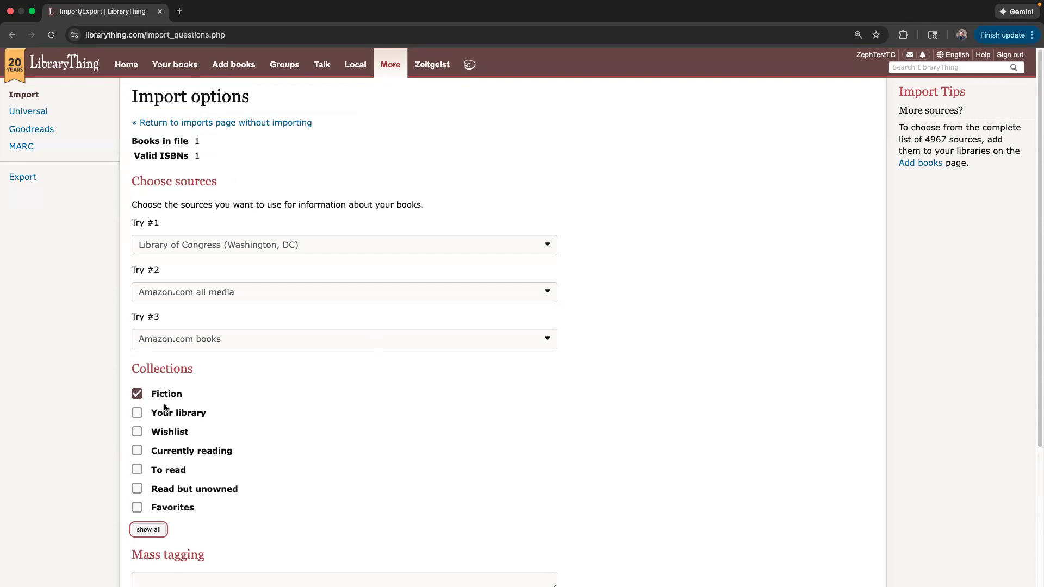
{"action": "left_click", "coordinate": [166, 412]}
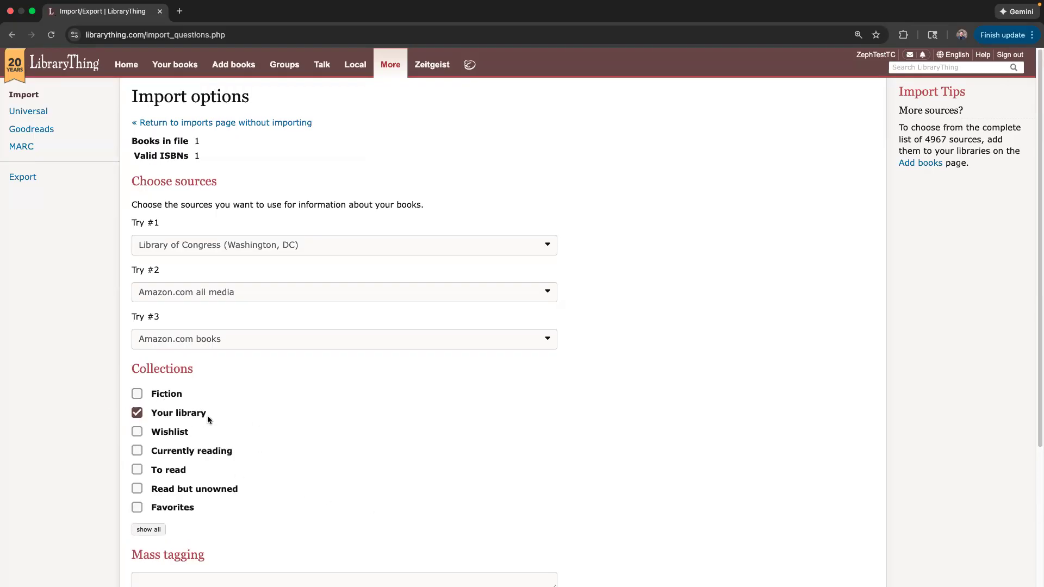
{"action": "scroll", "coordinate": [289, 435], "scroll_direction": "down", "scroll_amount": 3}
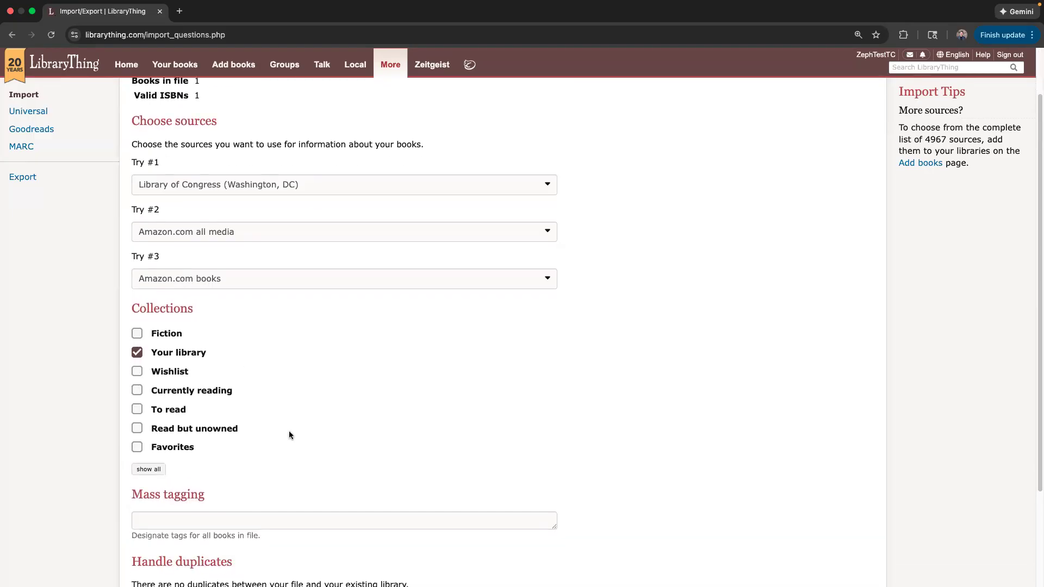
{"action": "left_click", "coordinate": [174, 423]}
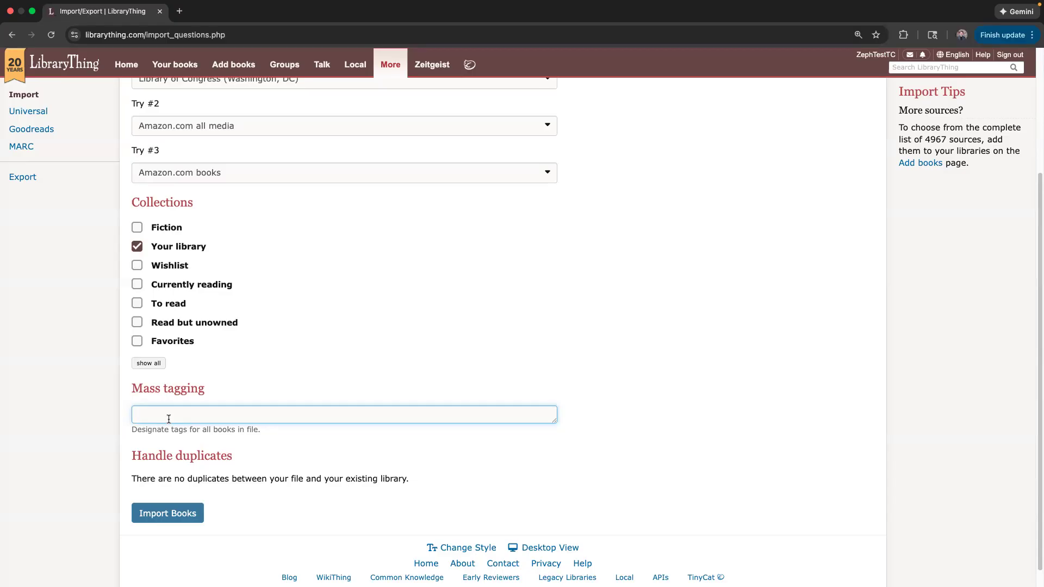
Replace the trial tag Attempt1 with the mass tag February4.
{"action": "type", "text": "Attempt1"}
{"action": "key", "text": "ctrl+a"}
{"action": "type", "text": "FEbruary4"}
{"action": "key", "text": "BackSpace"}
{"action": "key", "text": "BackSpace"}
{"action": "key", "text": "BackSpace"}
{"action": "key", "text": "BackSpace"}
{"action": "key", "text": "BackSpace"}
{"action": "key", "text": "BackSpace"}
{"action": "key", "text": "BackSpace"}
{"action": "key", "text": "BackSpace"}
{"action": "type", "text": "February4"}
Submit the import with Import Books and open the Your books catalog.
{"action": "left_click", "coordinate": [154, 516]}
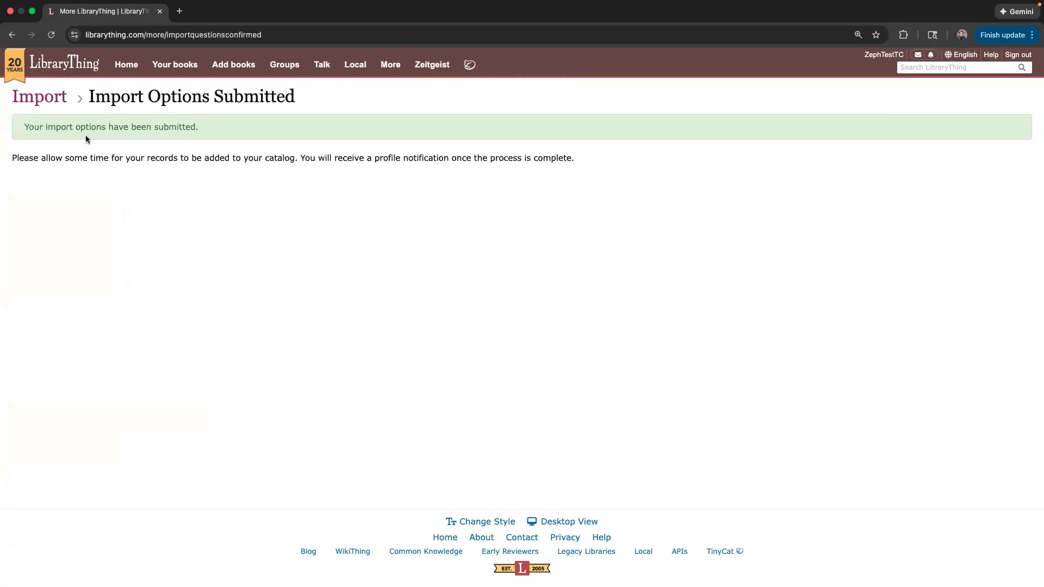
{"action": "left_click", "coordinate": [174, 66]}
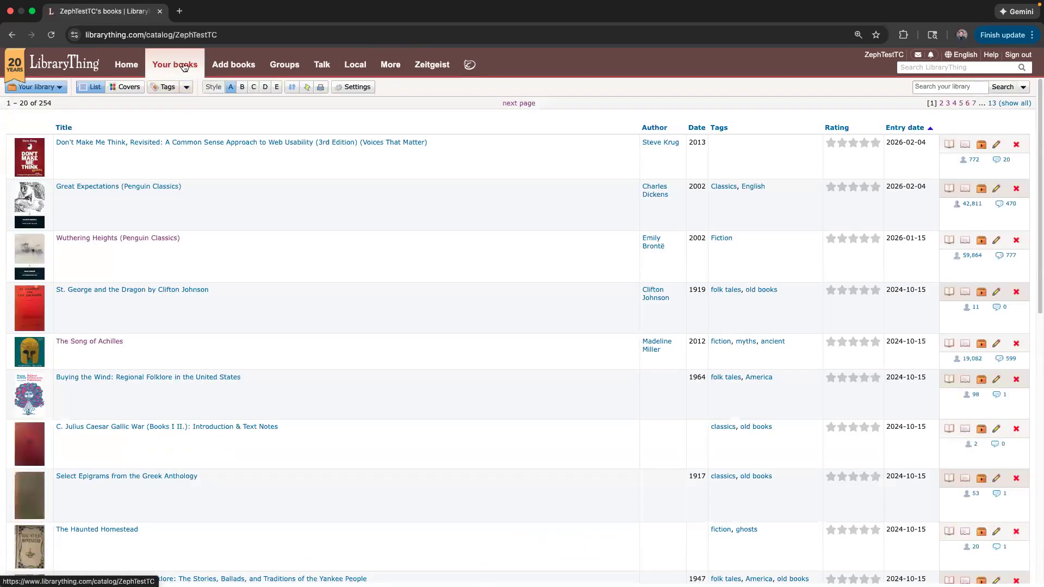
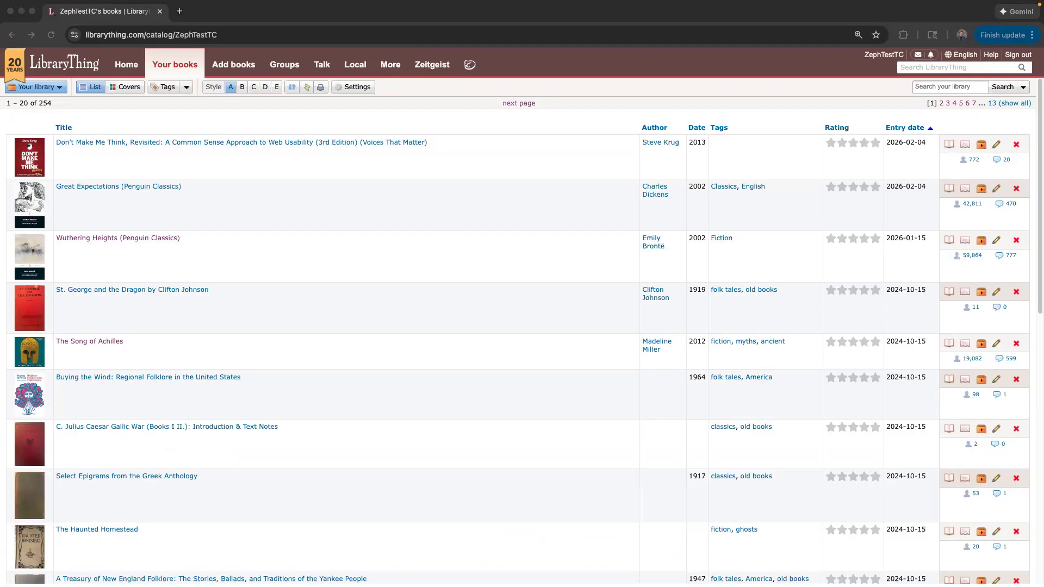
Reload the catalog, filter by the February4 tag to see A gentle madness, then return to all 255 books.
{"action": "left_click", "coordinate": [159, 126]}
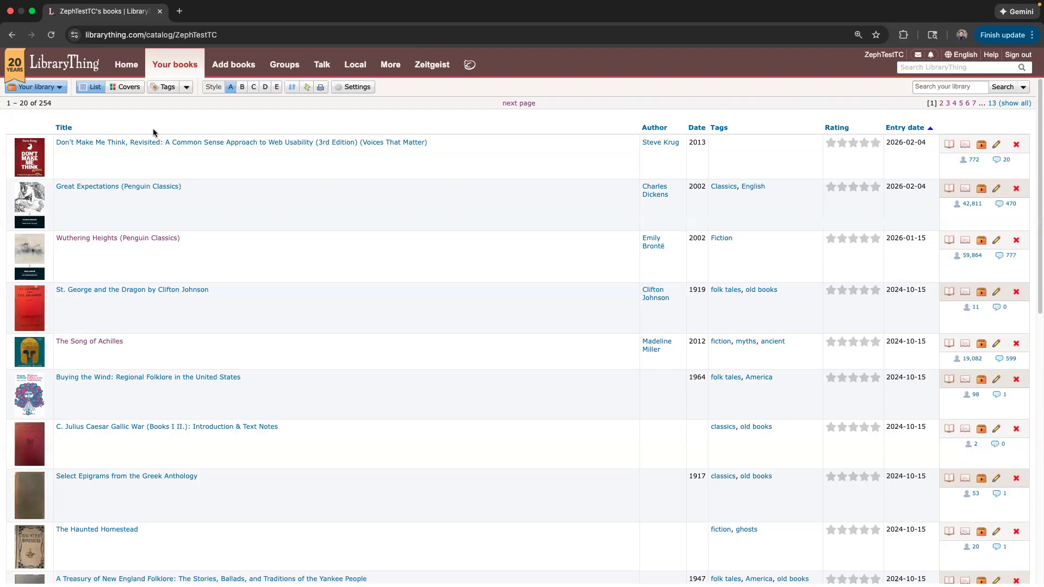
{"action": "key", "text": "super+r"}
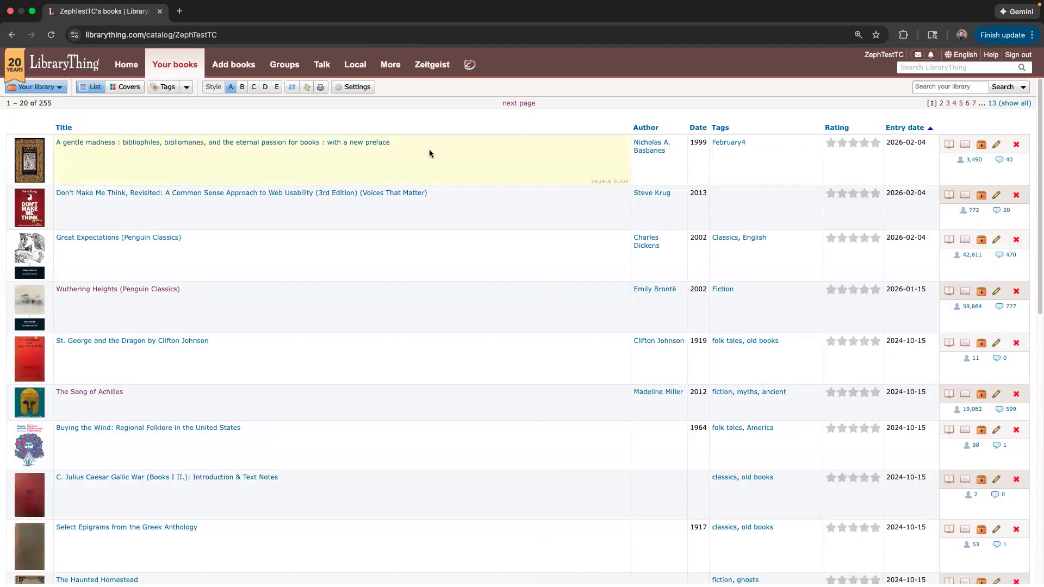
{"action": "left_click", "coordinate": [733, 143]}
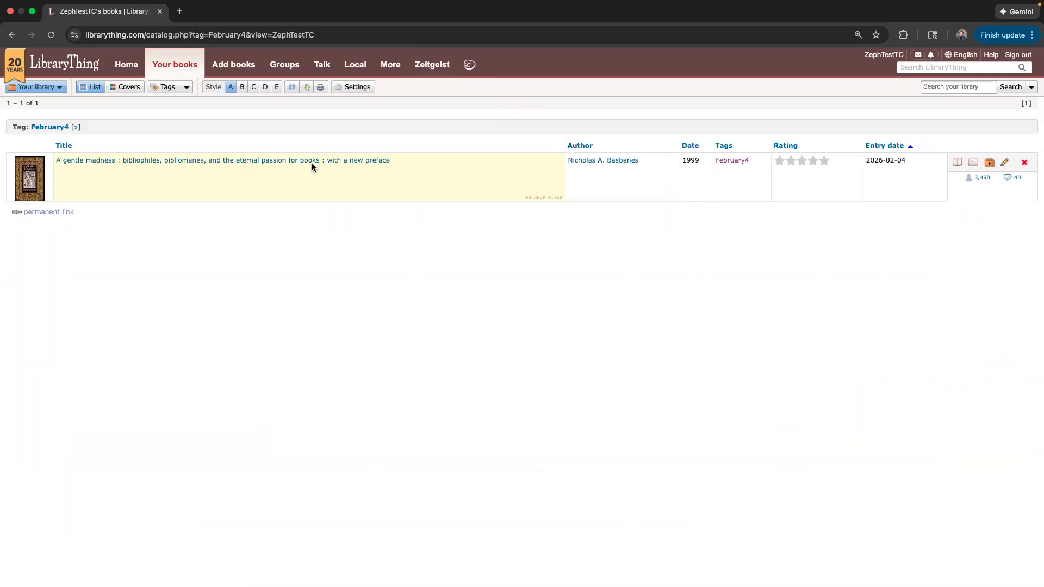
{"action": "left_click", "coordinate": [13, 34]}
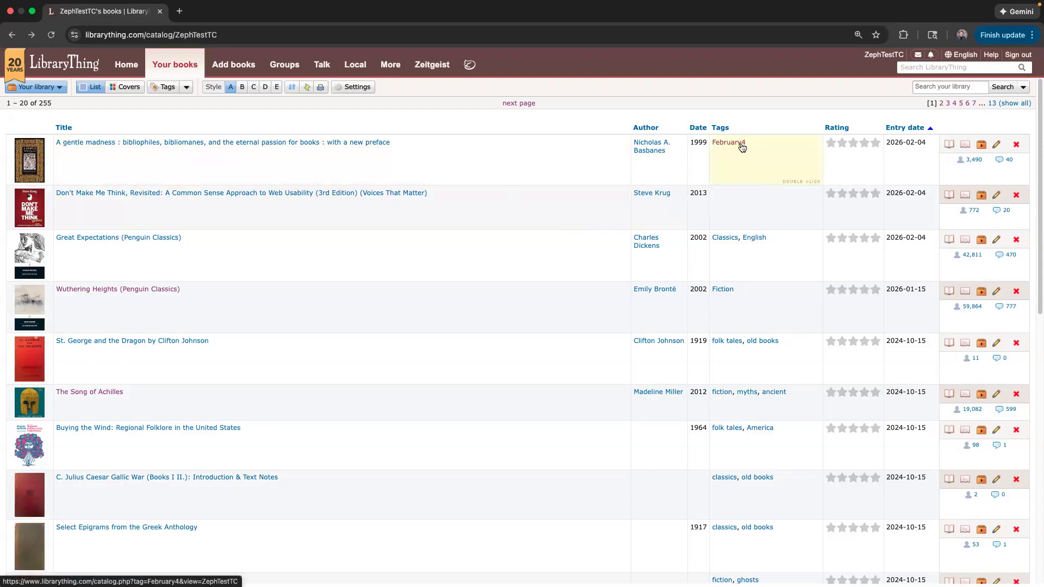
Glance at the tag cloud, then go to the Import Books page under More.
{"action": "left_click", "coordinate": [166, 89]}
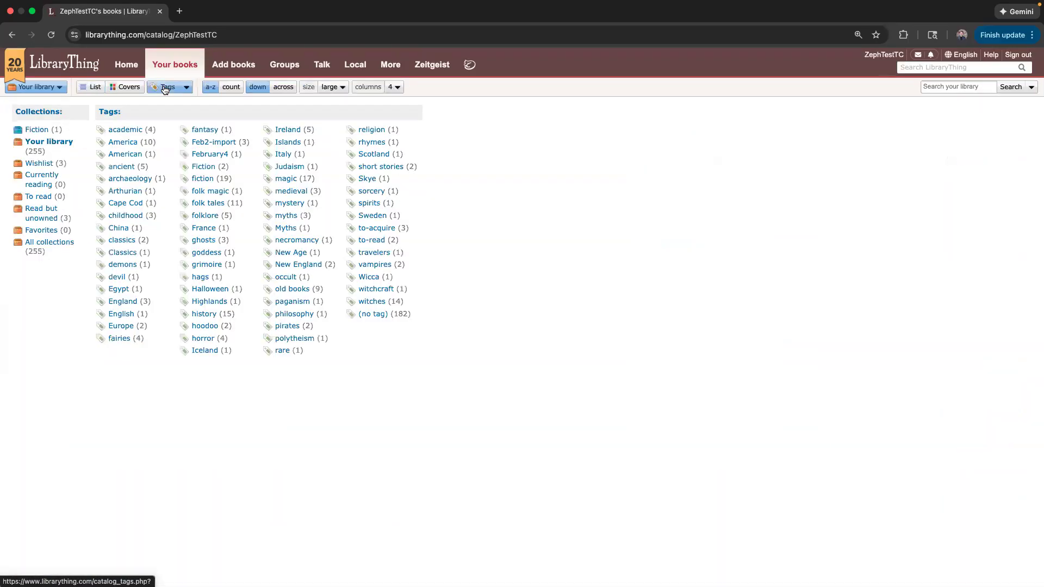
{"action": "mouse_move", "coordinate": [216, 162]}
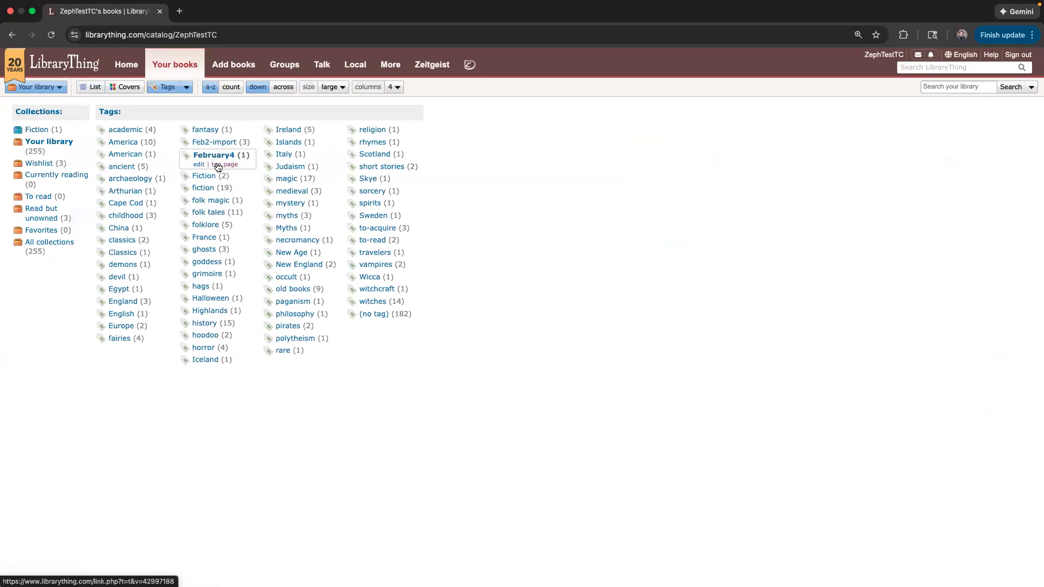
{"action": "left_click", "coordinate": [13, 36]}
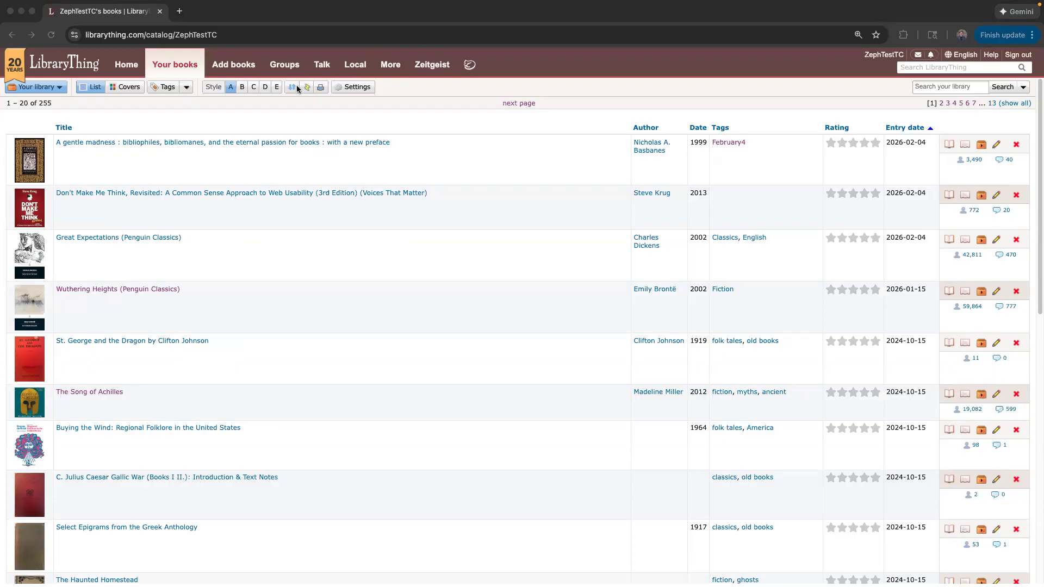
{"action": "left_click", "coordinate": [394, 66]}
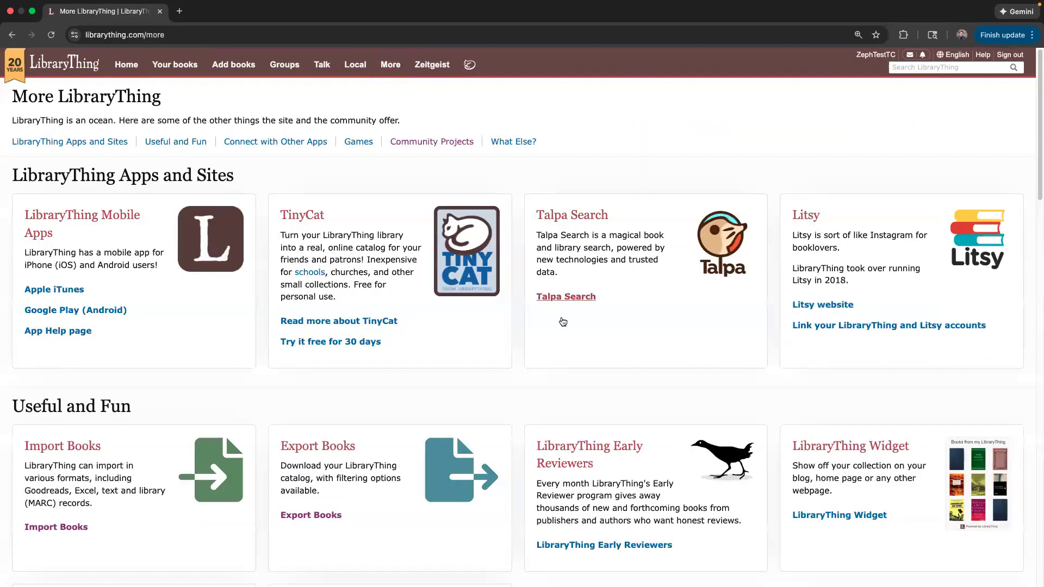
{"action": "left_click", "coordinate": [57, 526]}
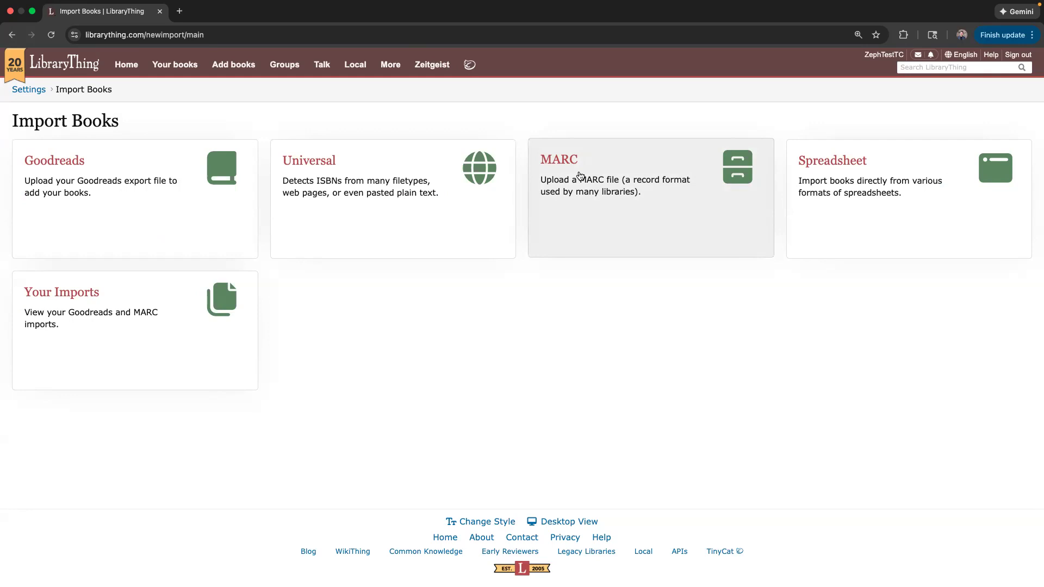
Upload librarything_ZephTestTC.marc as a MARC import labelled Attempt1.
{"action": "left_click", "coordinate": [580, 175]}
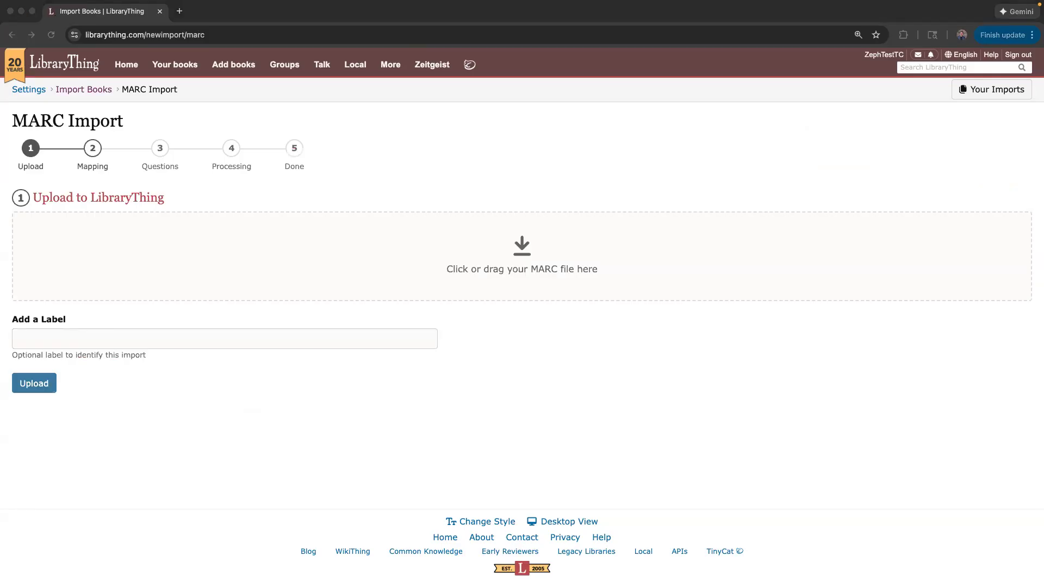
{"action": "left_click_drag", "start_coordinate": [0, 274], "coordinate": [244, 250]}
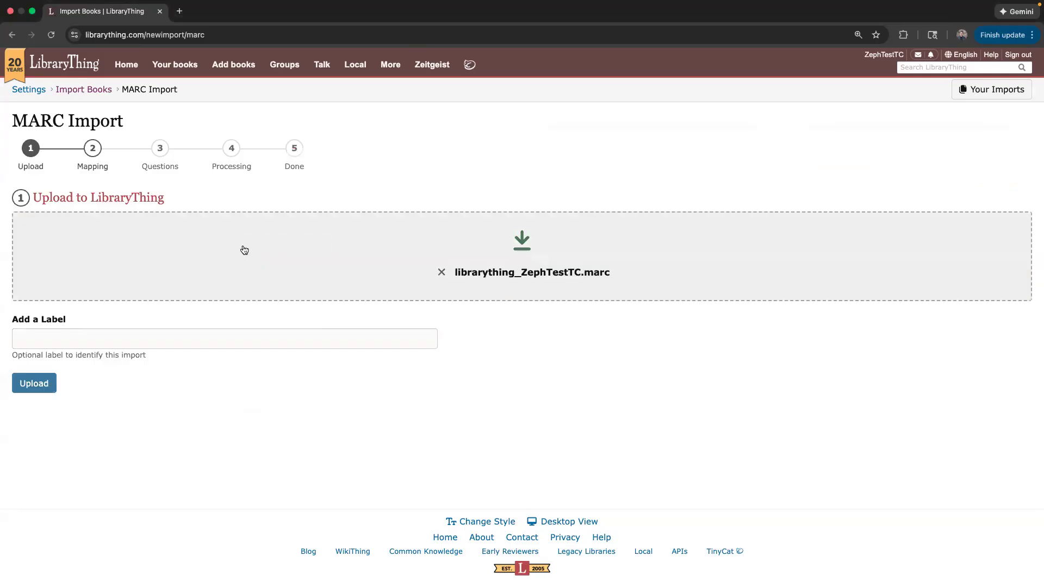
{"action": "left_click", "coordinate": [38, 340]}
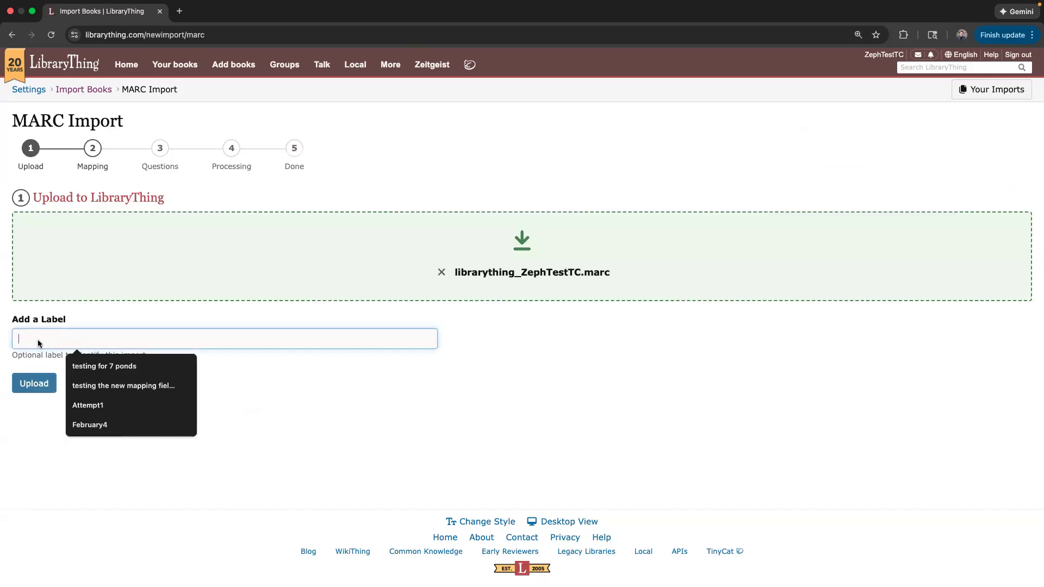
{"action": "type", "text": "Attempt1"}
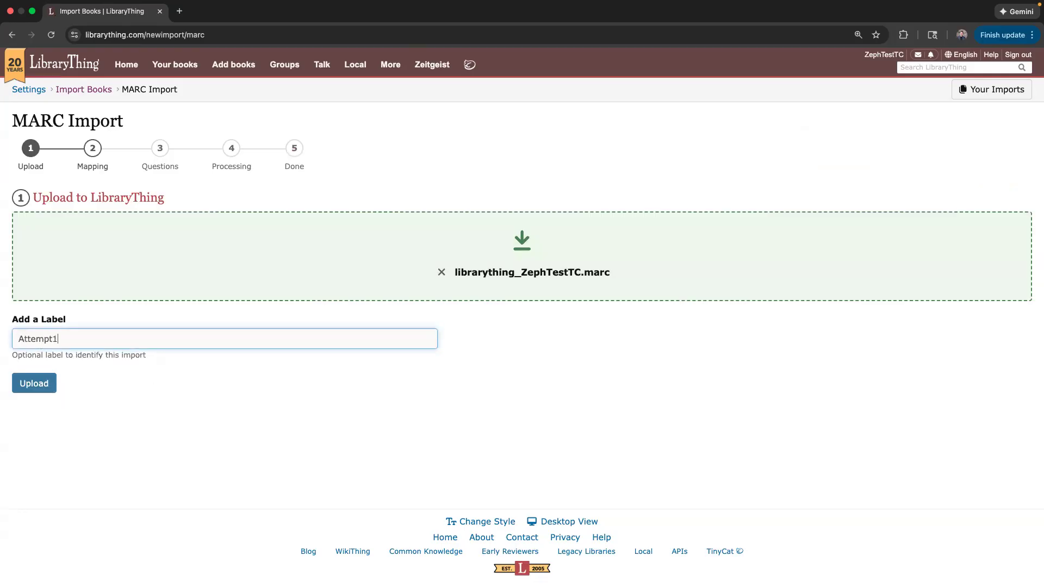
{"action": "left_click", "coordinate": [28, 386]}
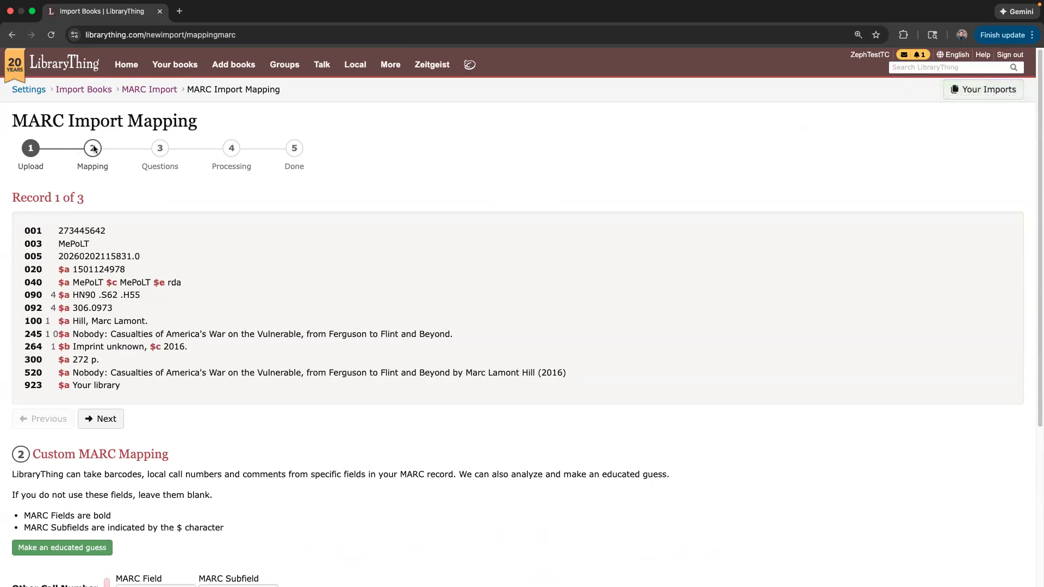
Review MARC record 1 of 3, noting its 245 title and the ISBN in field 020.
{"action": "scroll", "coordinate": [121, 293], "scroll_direction": "down", "scroll_amount": 2}
{"action": "scroll", "coordinate": [116, 303], "scroll_direction": "down", "scroll_amount": 5}
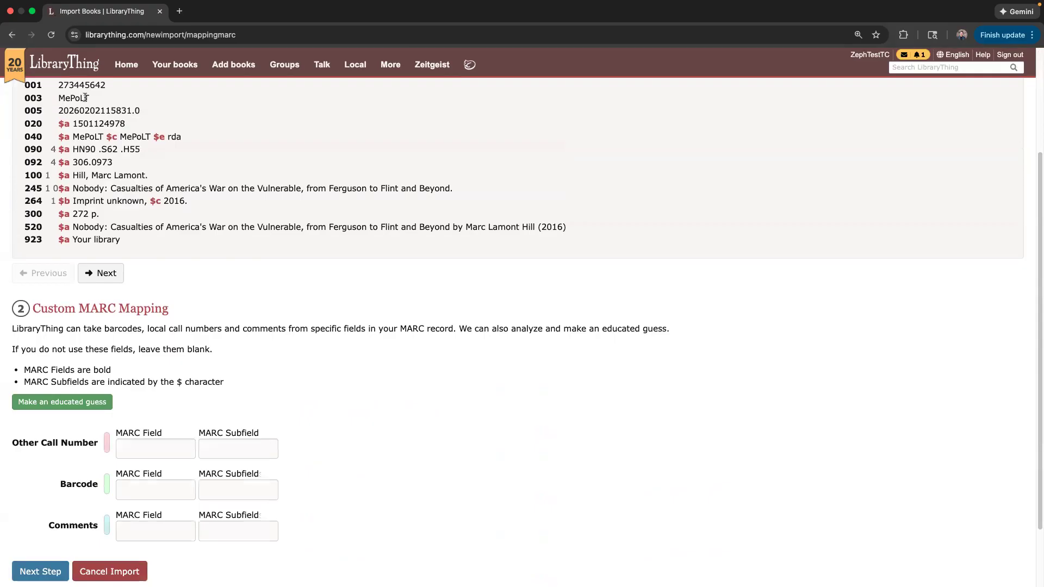
{"action": "scroll", "coordinate": [106, 239], "scroll_direction": "up", "scroll_amount": 1}
{"action": "scroll", "coordinate": [105, 239], "scroll_direction": "up", "scroll_amount": 5}
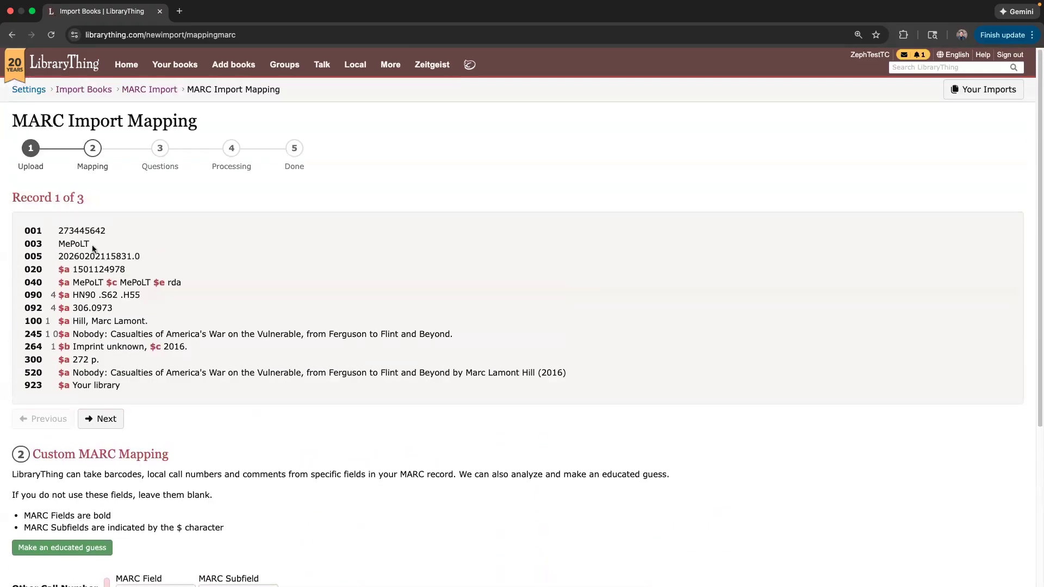
{"action": "left_click_drag", "start_coordinate": [84, 198], "coordinate": [56, 195]}
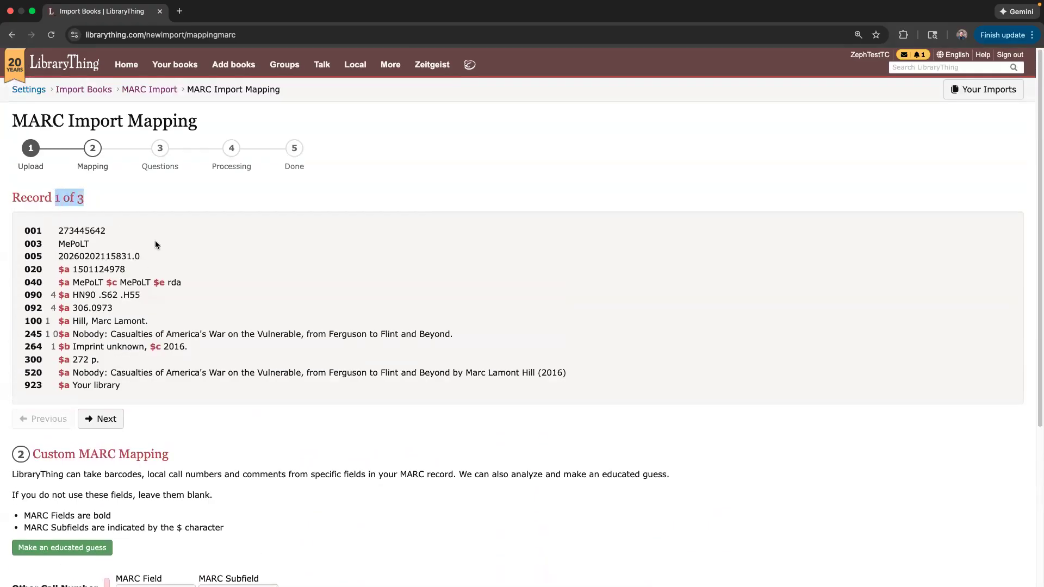
{"action": "left_click_drag", "start_coordinate": [77, 334], "coordinate": [304, 334]}
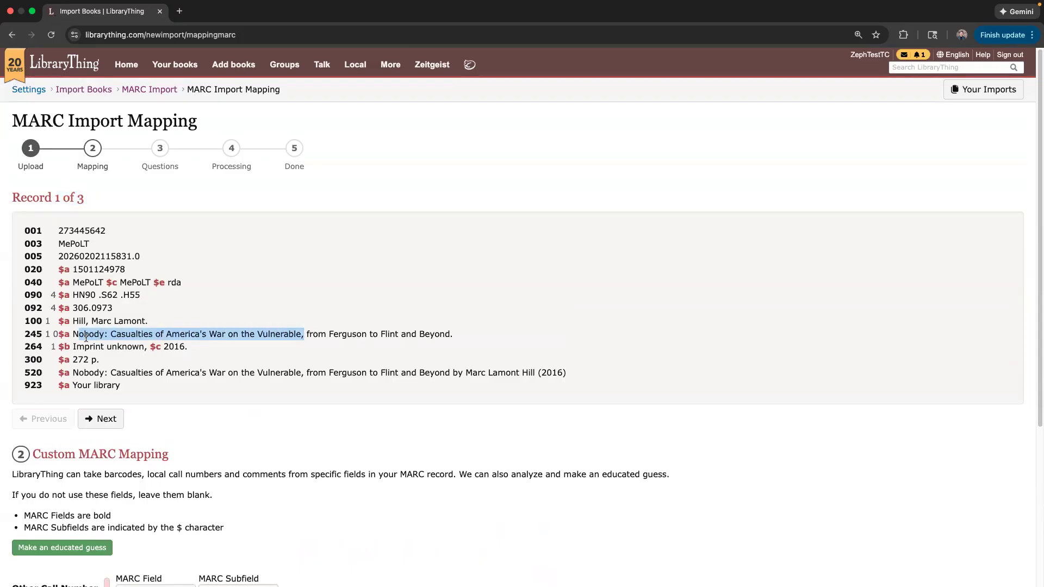
{"action": "scroll", "coordinate": [162, 373], "scroll_direction": "down", "scroll_amount": 3}
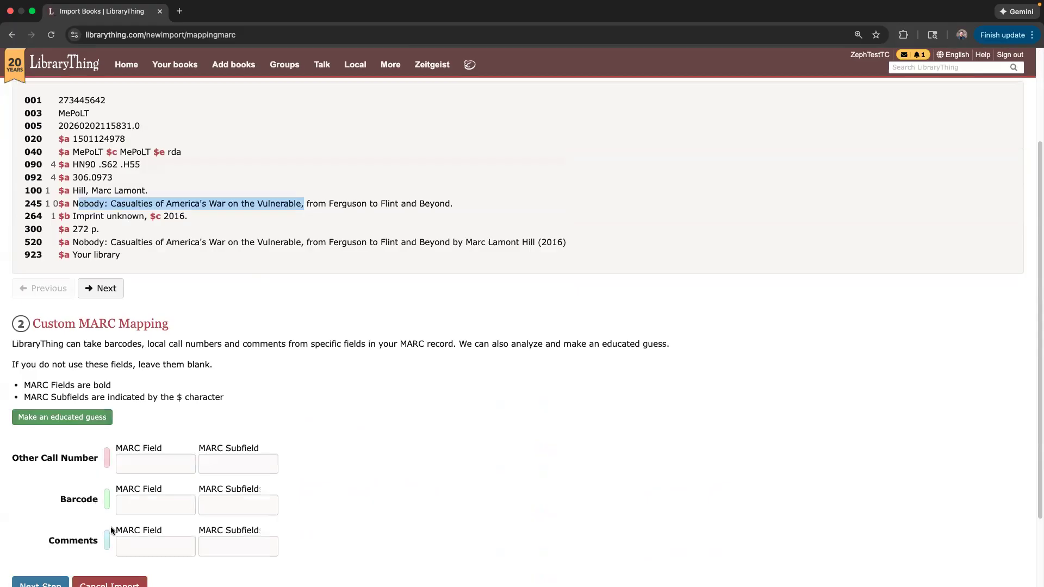
{"action": "scroll", "coordinate": [66, 427], "scroll_direction": "down", "scroll_amount": 2}
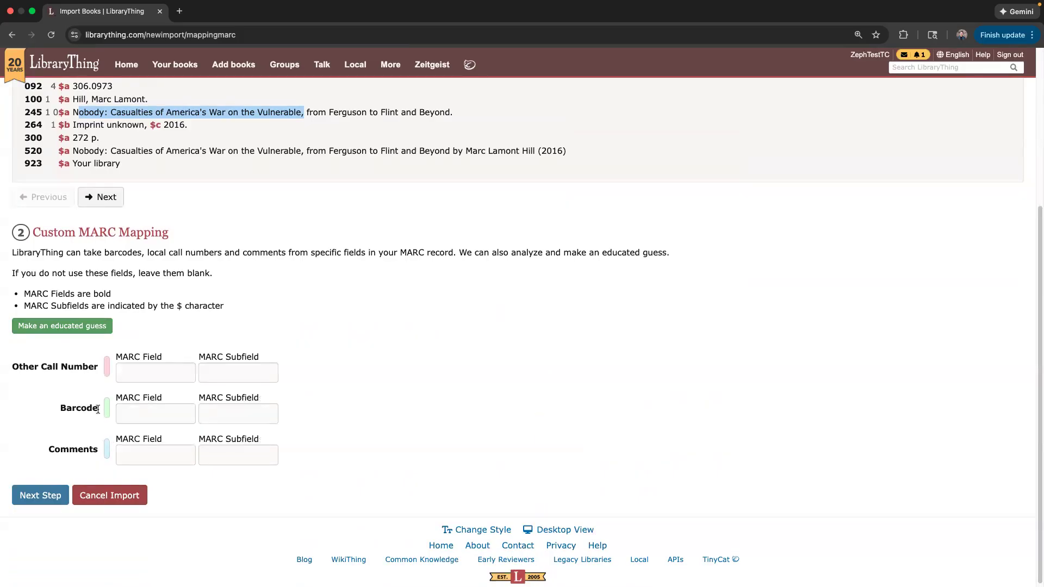
{"action": "left_click", "coordinate": [133, 413]}
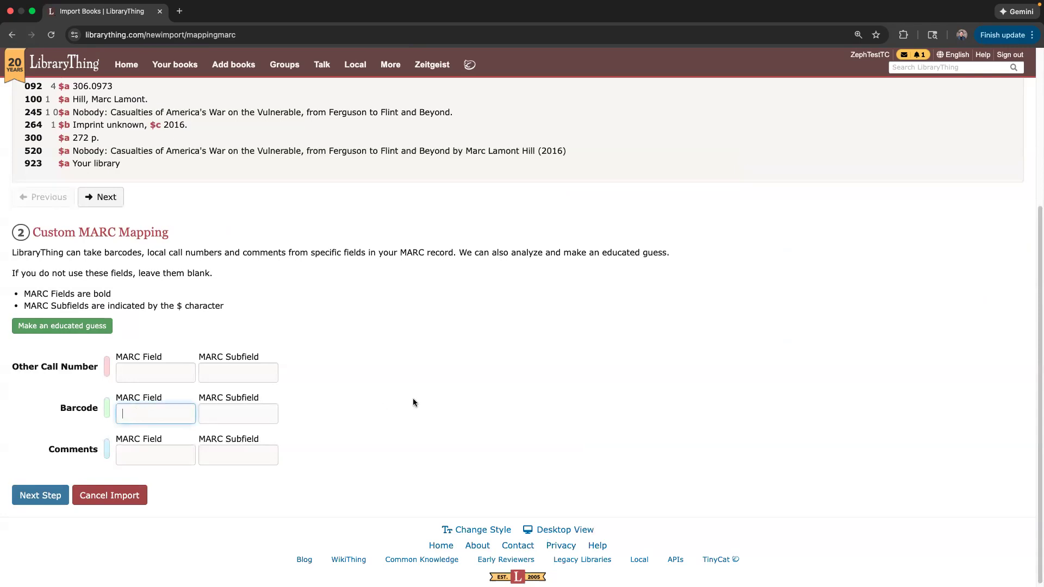
{"action": "scroll", "coordinate": [412, 398], "scroll_direction": "up", "scroll_amount": 1}
{"action": "scroll", "coordinate": [315, 432], "scroll_direction": "up", "scroll_amount": 2}
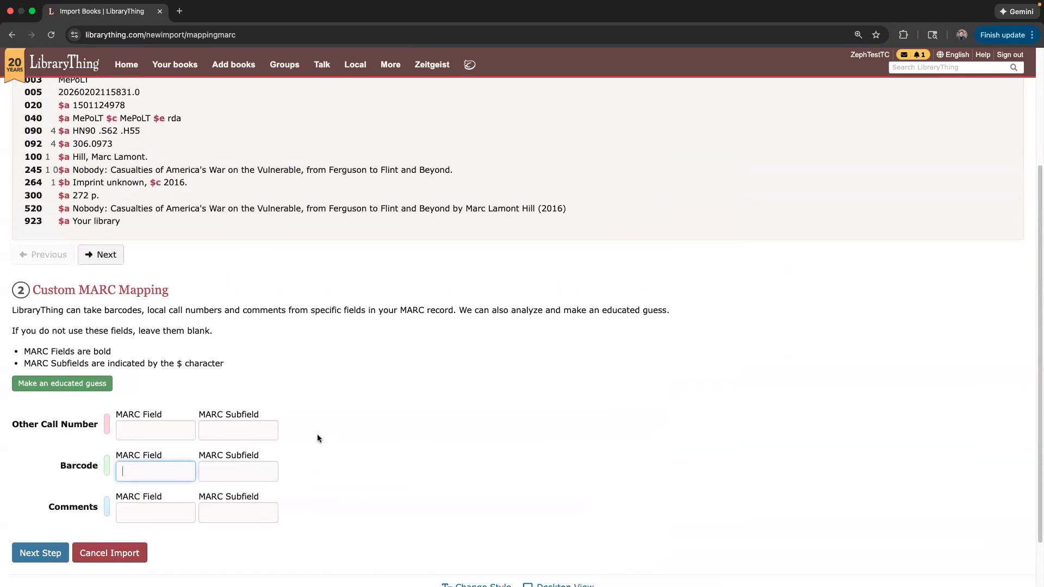
{"action": "scroll", "coordinate": [317, 434], "scroll_direction": "up", "scroll_amount": 3}
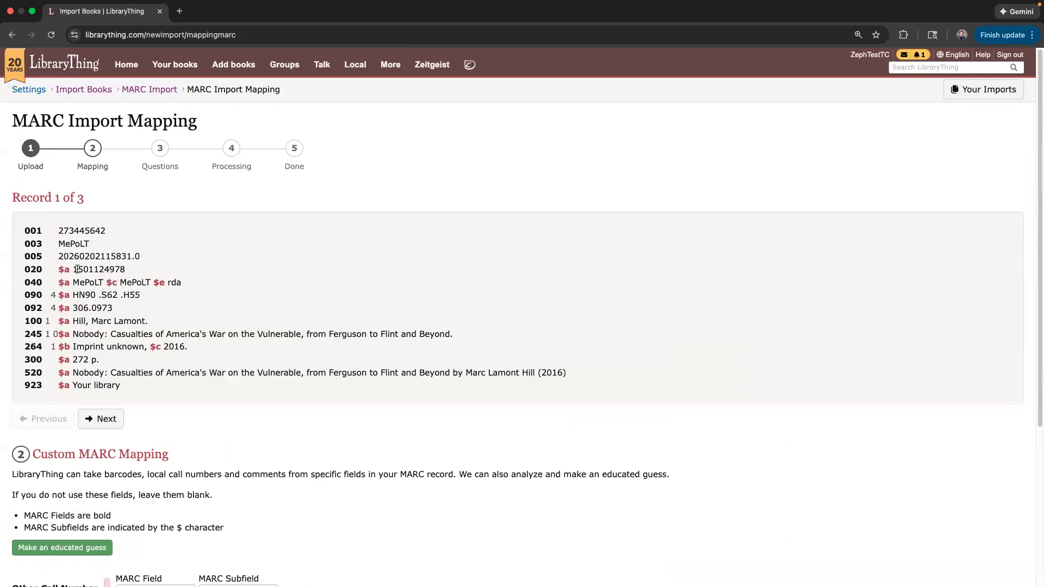
{"action": "left_click_drag", "start_coordinate": [73, 268], "coordinate": [126, 269]}
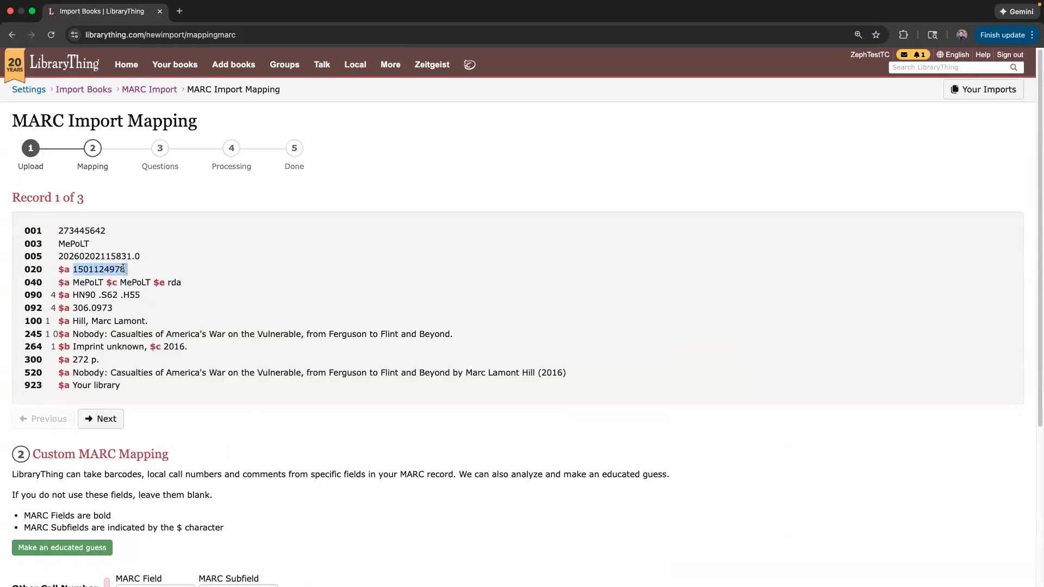
{"action": "scroll", "coordinate": [136, 295], "scroll_direction": "down", "scroll_amount": 2}
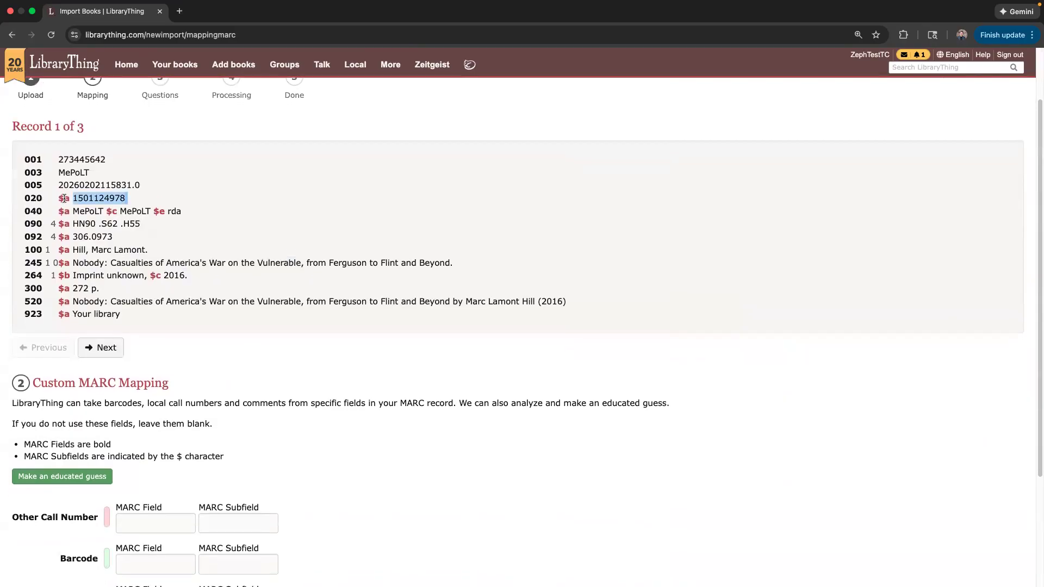
{"action": "scroll", "coordinate": [157, 558], "scroll_direction": "down", "scroll_amount": 1}
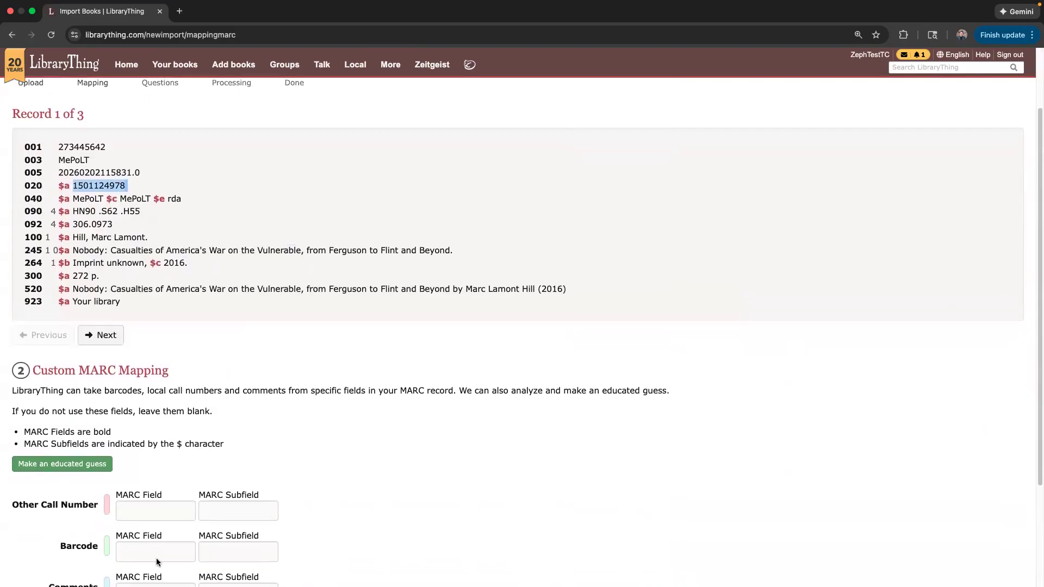
Map barcodes to MARC field 020 subfield a and continue to the import questions.
{"action": "left_click", "coordinate": [148, 537]}
{"action": "type", "text": "020"}
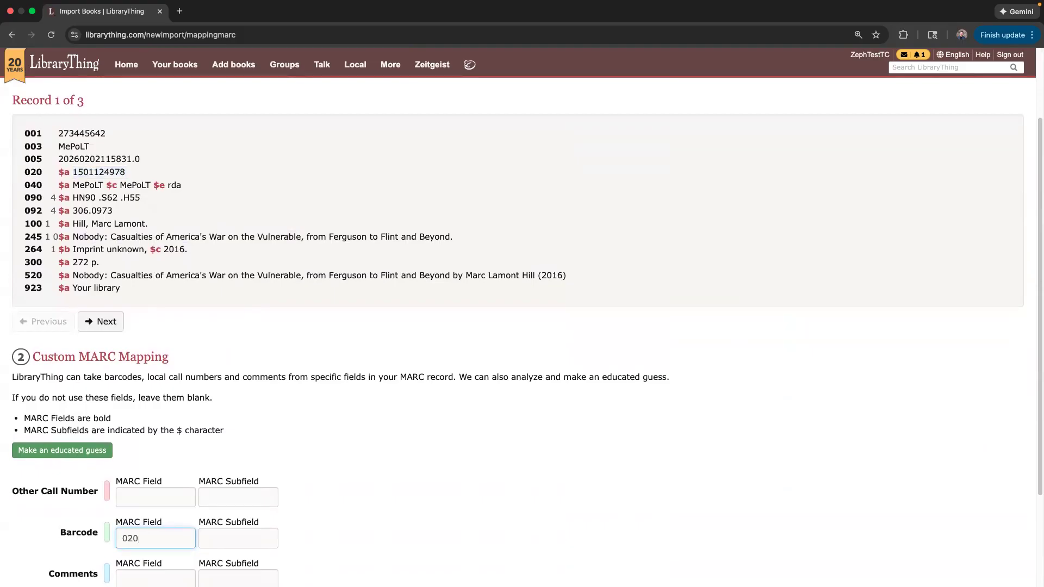
{"action": "key", "text": "Tab"}
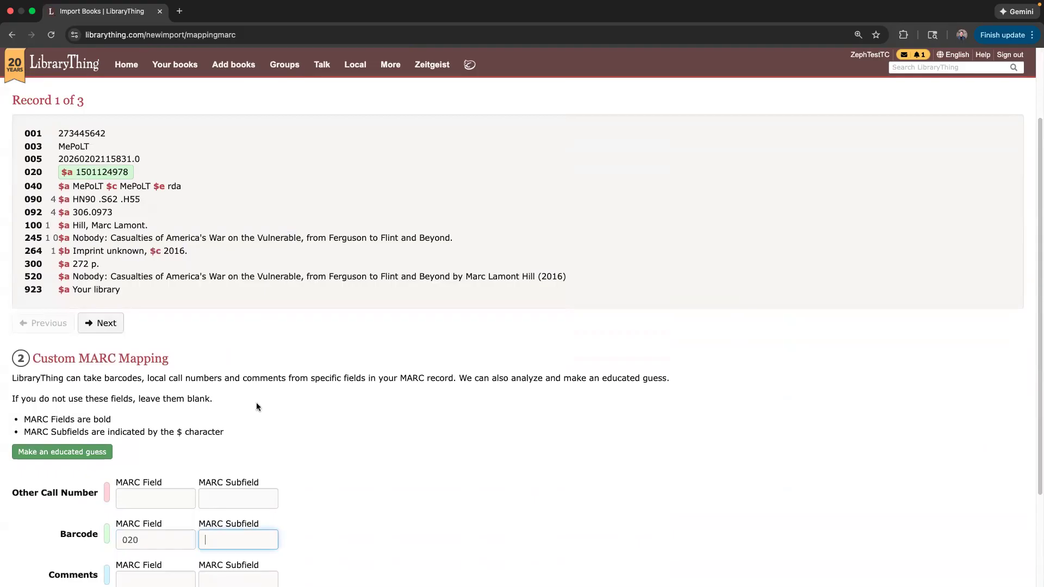
{"action": "type", "text": "a"}
{"action": "key", "text": "Tab"}
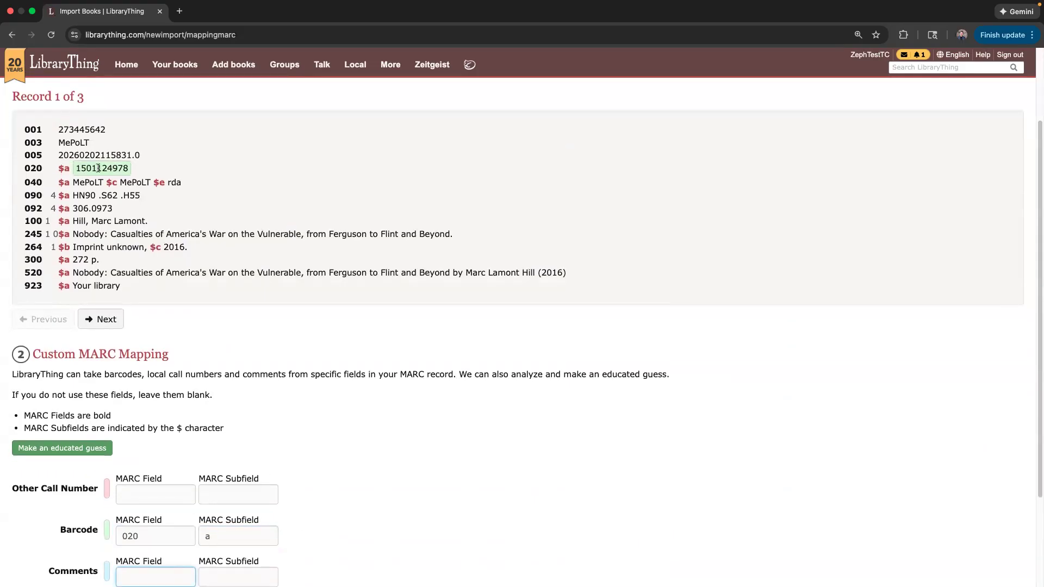
{"action": "scroll", "coordinate": [439, 507], "scroll_direction": "down", "scroll_amount": 1}
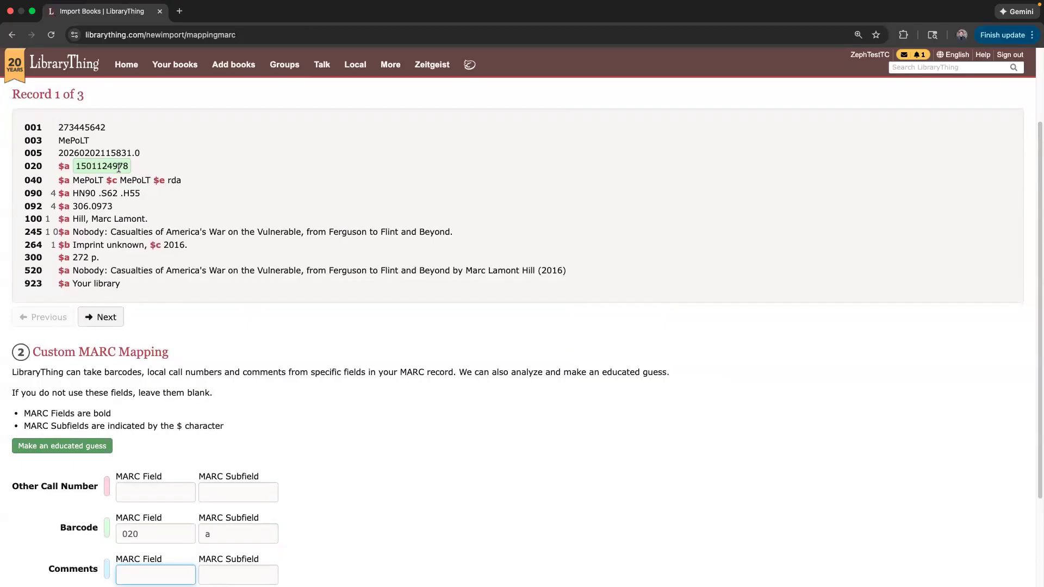
{"action": "scroll", "coordinate": [356, 374], "scroll_direction": "down", "scroll_amount": 2}
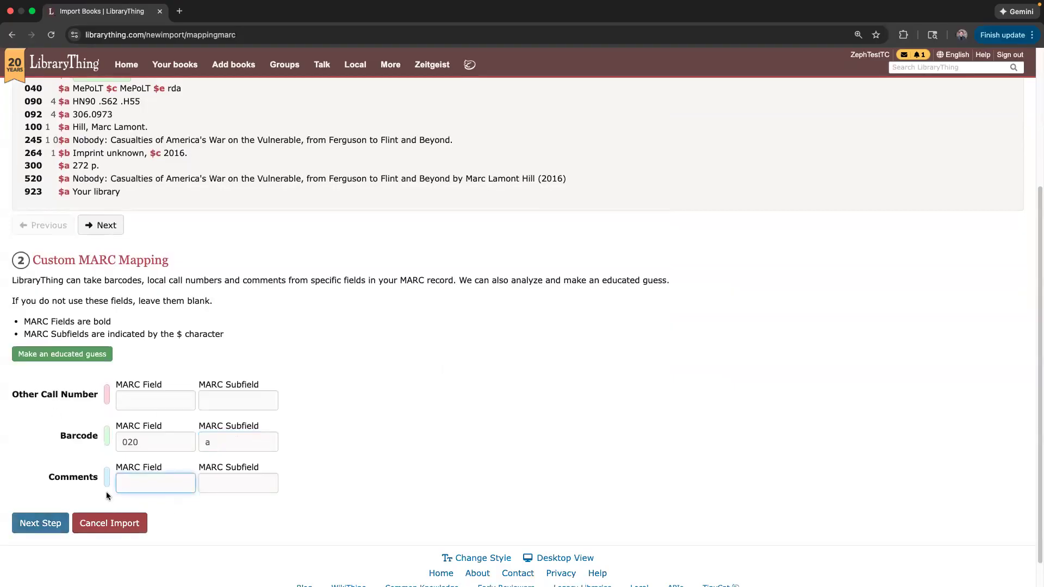
{"action": "left_click", "coordinate": [36, 524]}
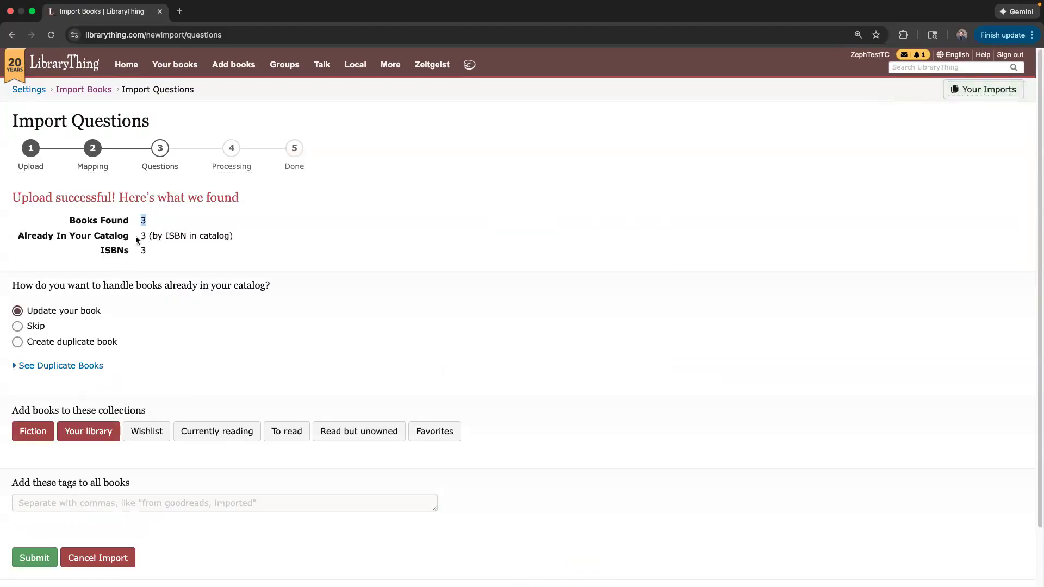
Choose to create duplicate copies for the books already catalogued.
{"action": "left_click_drag", "start_coordinate": [141, 236], "coordinate": [148, 234]}
{"action": "left_click", "coordinate": [34, 328]}
{"action": "scroll", "coordinate": [155, 375], "scroll_direction": "down", "scroll_amount": 1}
{"action": "left_click", "coordinate": [50, 325]}
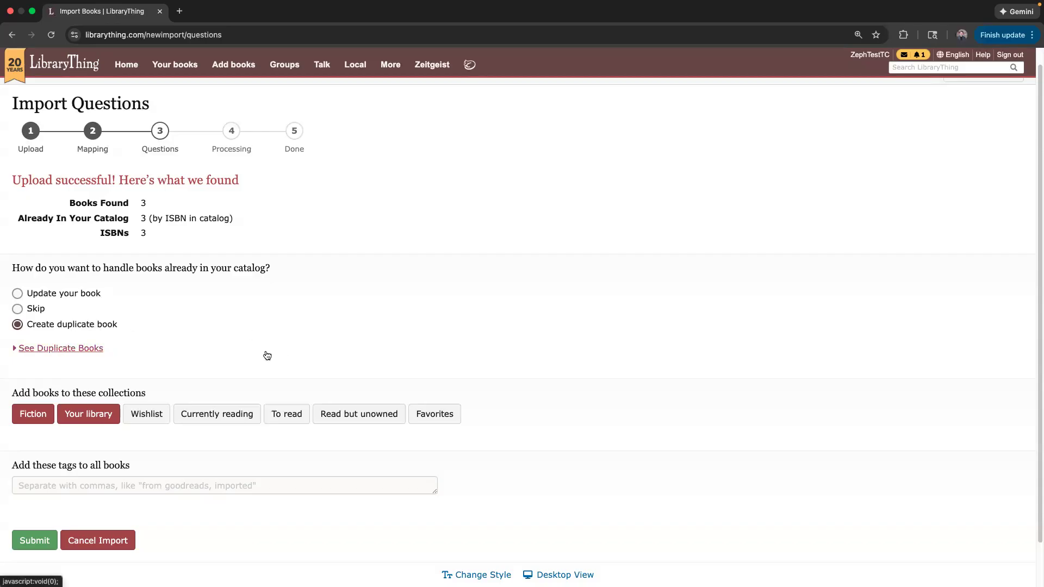
Put the books in Favorites instead of Fiction, tag them February4, and submit the import.
{"action": "scroll", "coordinate": [250, 353], "scroll_direction": "down", "scroll_amount": 1}
{"action": "scroll", "coordinate": [249, 356], "scroll_direction": "down", "scroll_amount": 1}
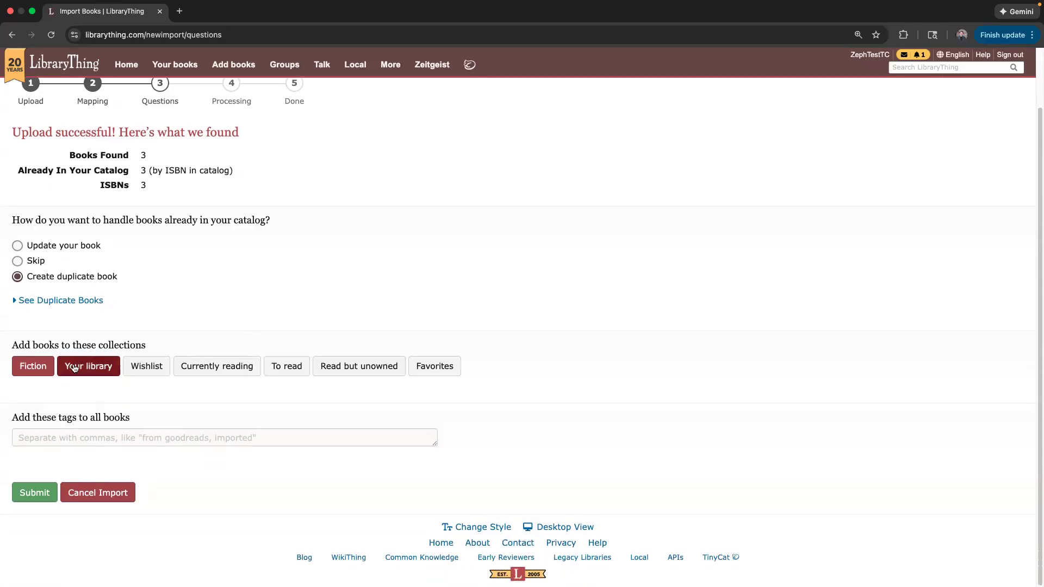
{"action": "left_click", "coordinate": [31, 369]}
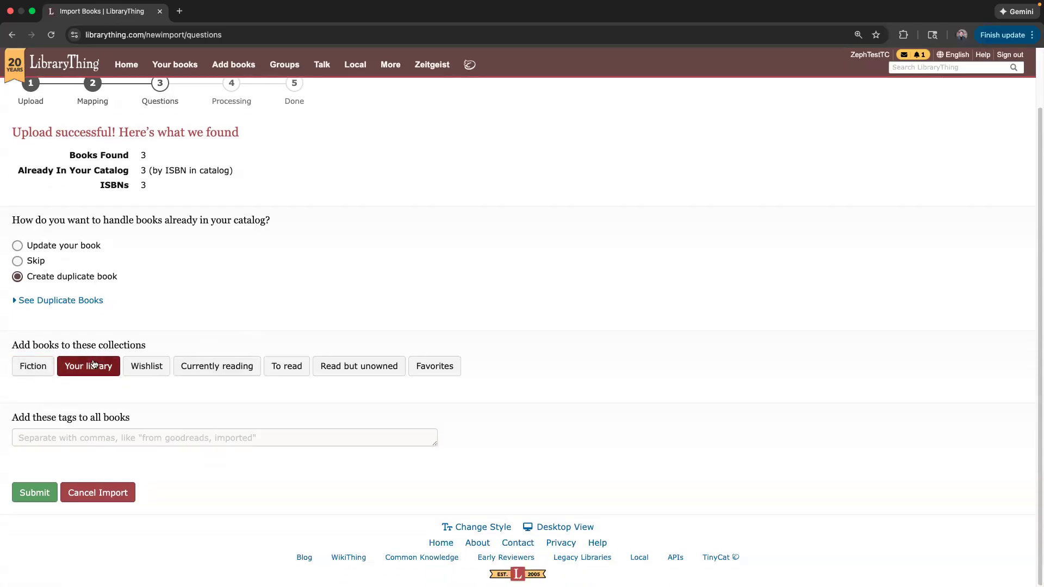
{"action": "left_click", "coordinate": [69, 433]}
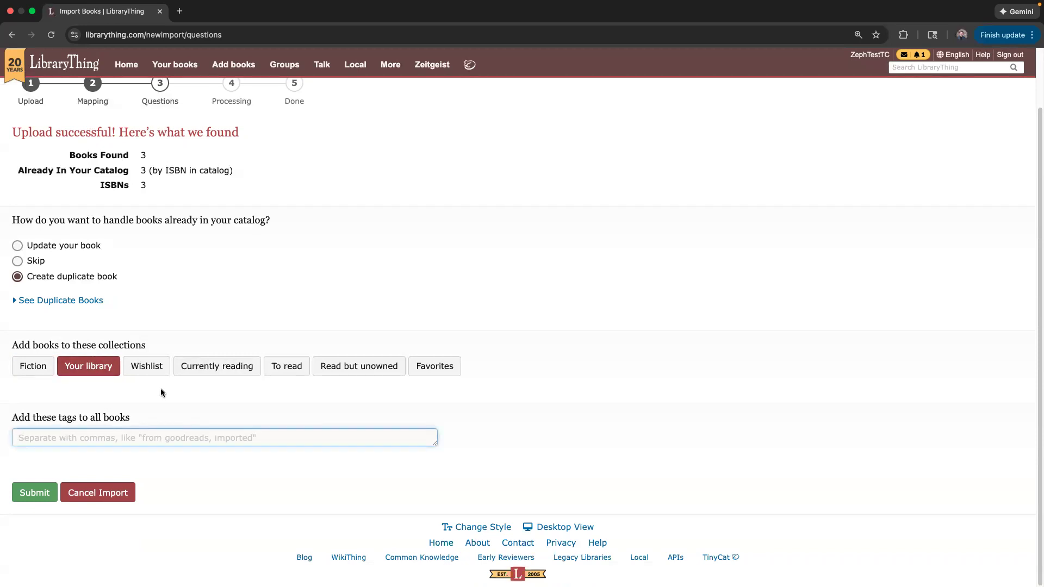
{"action": "left_click", "coordinate": [422, 371]}
{"action": "left_click", "coordinate": [45, 440]}
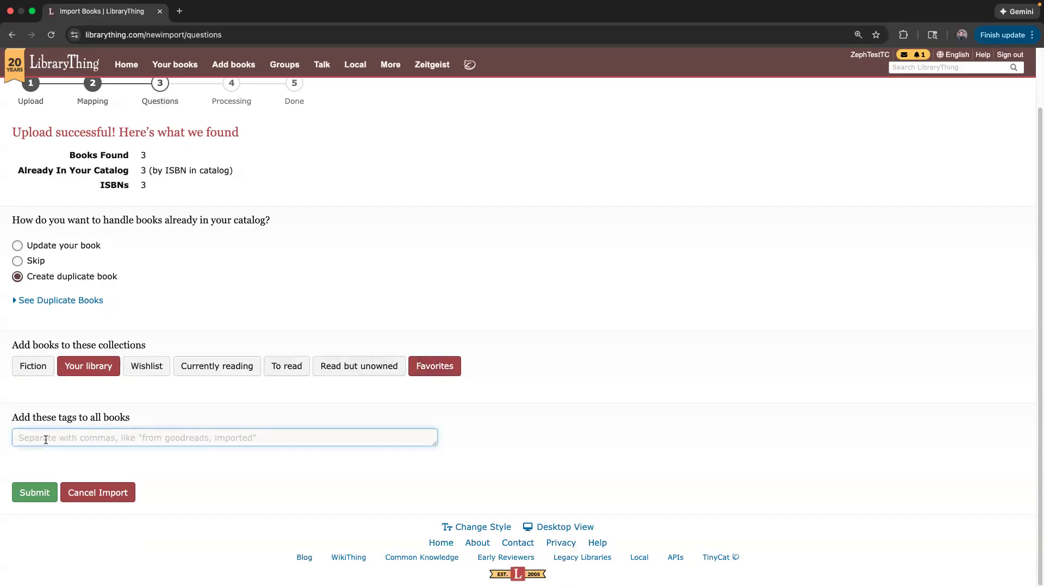
{"action": "type", "text": "Fe"}
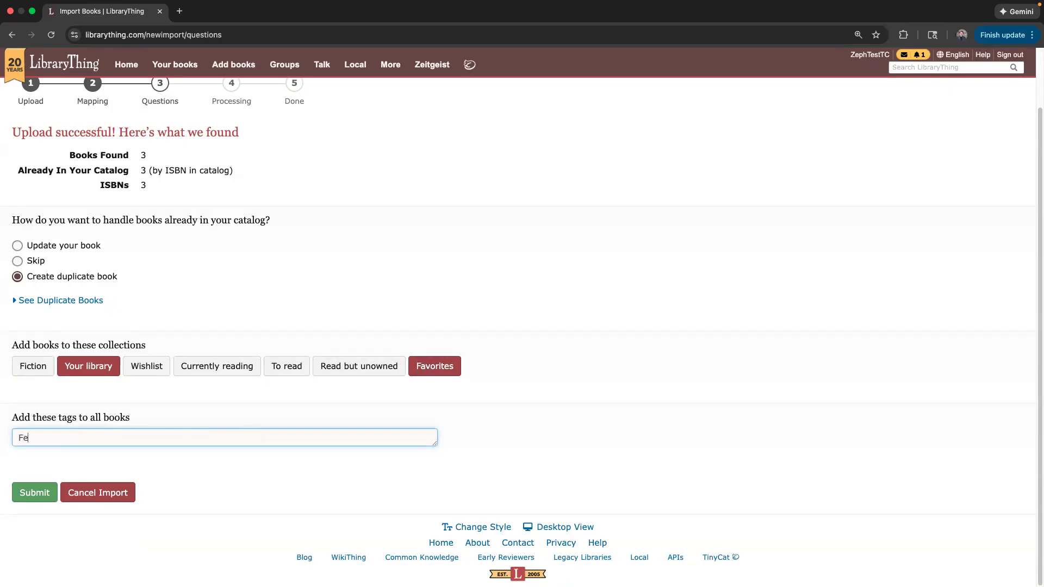
{"action": "type", "text": "bruary4"}
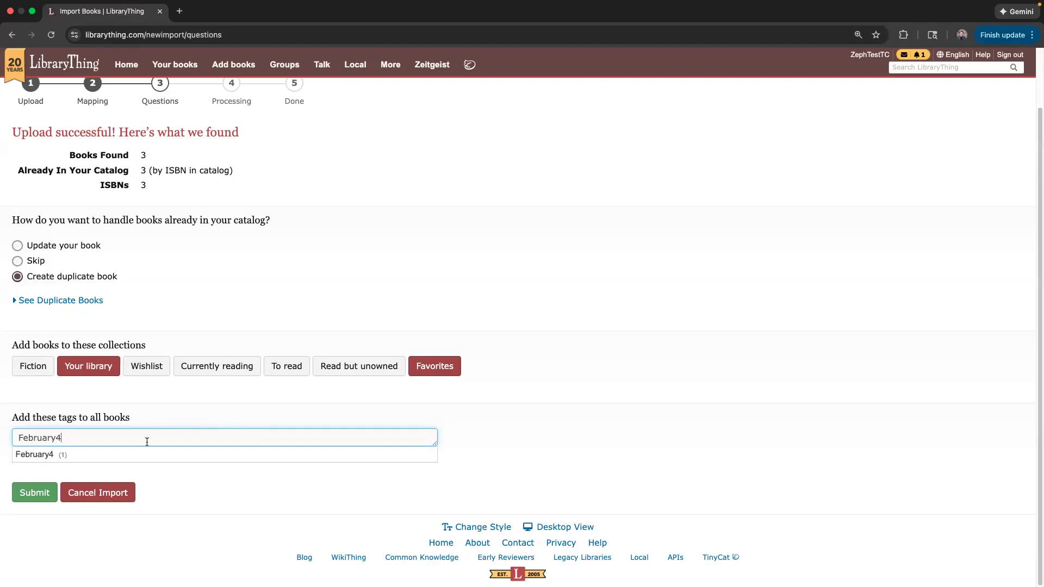
{"action": "left_click", "coordinate": [45, 458]}
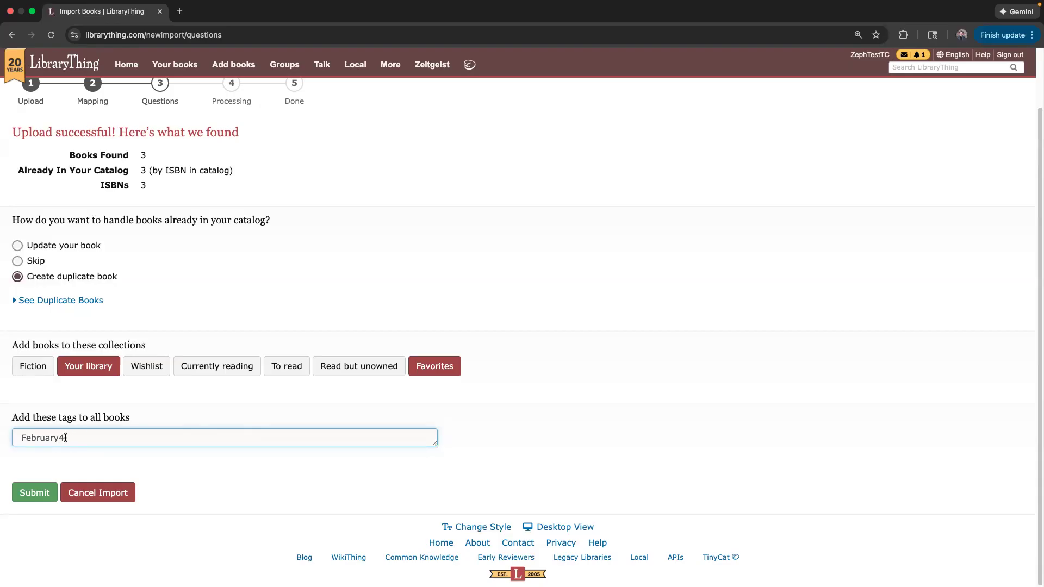
{"action": "left_click", "coordinate": [26, 493]}
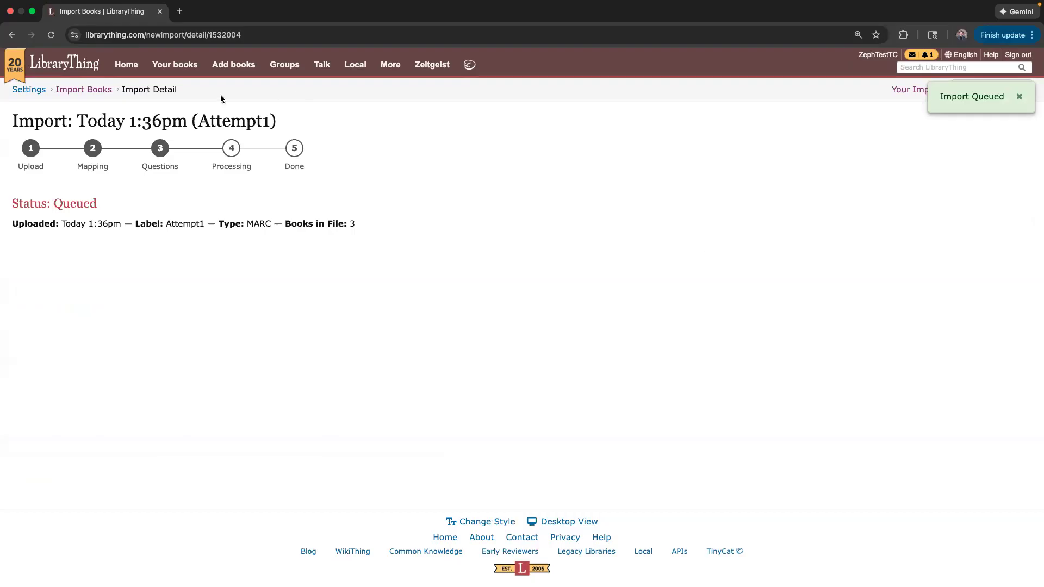
View the Your books catalog, now 258 books including the three February4-tagged imports.
{"action": "left_click", "coordinate": [172, 70]}
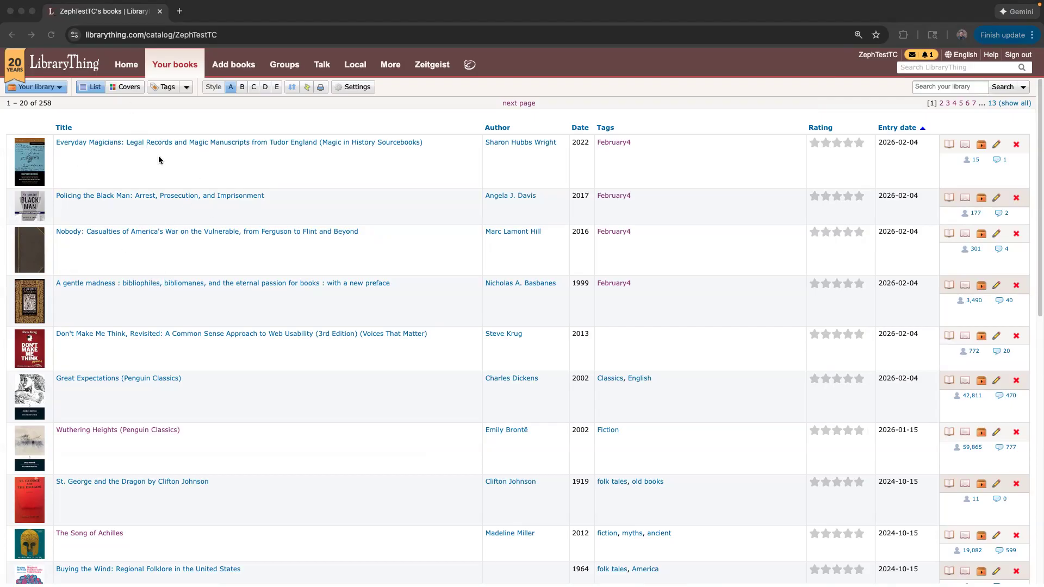
Switch to the Home overview showing 258 books, 71 tags and February4 (4).
{"action": "left_click", "coordinate": [104, 169]}
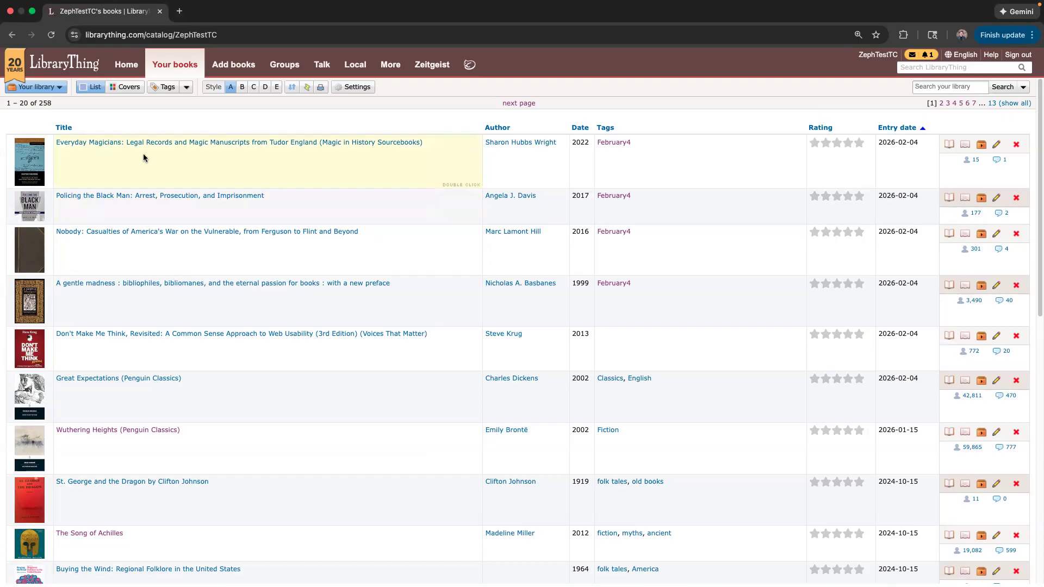
{"action": "left_click", "coordinate": [127, 65]}
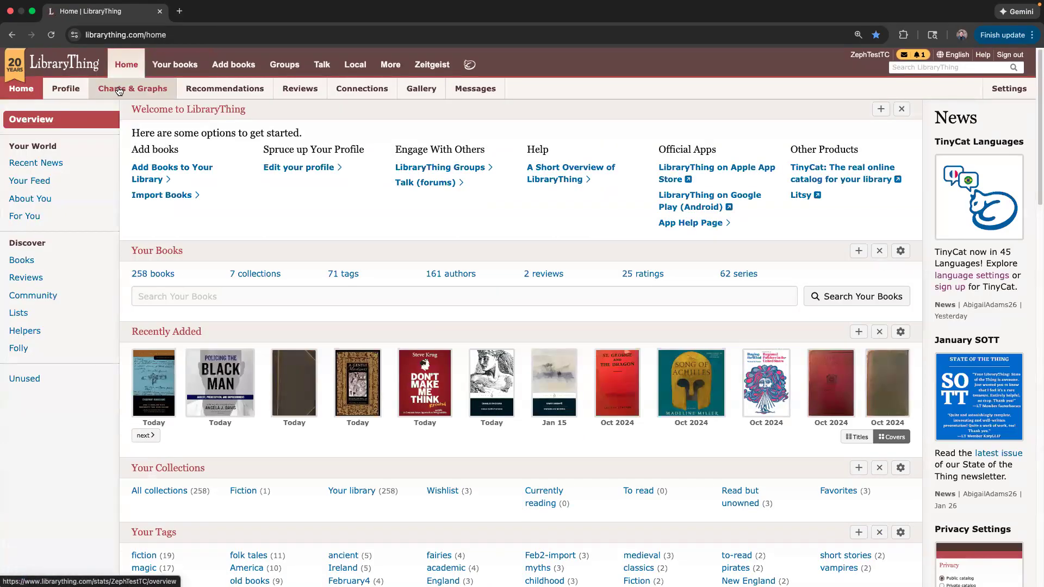
From Charts & Graphs, open Work Duplicates under Odds and Ends.
{"action": "left_click", "coordinate": [118, 92]}
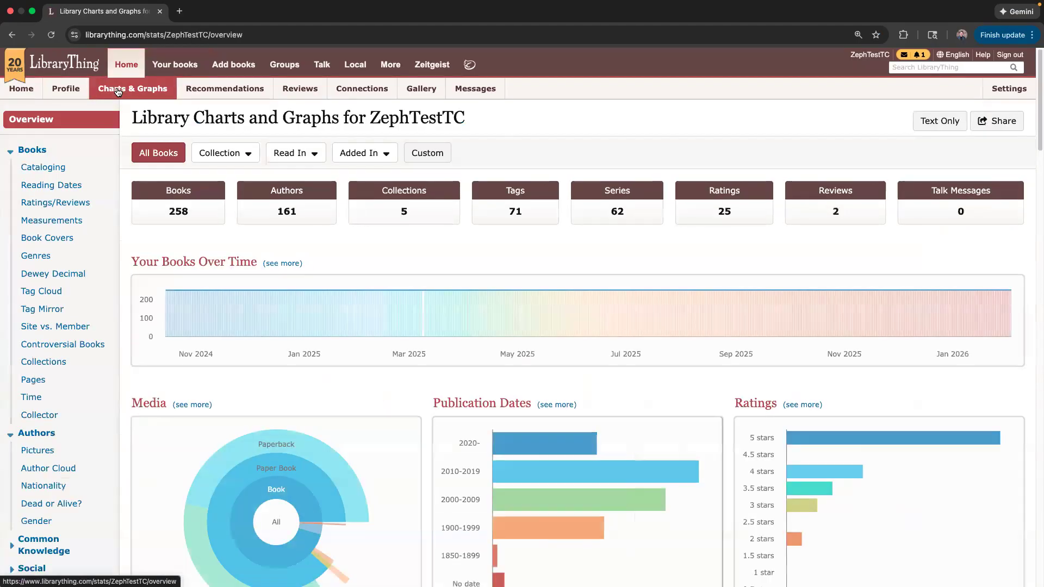
{"action": "scroll", "coordinate": [62, 229], "scroll_direction": "down", "scroll_amount": 3}
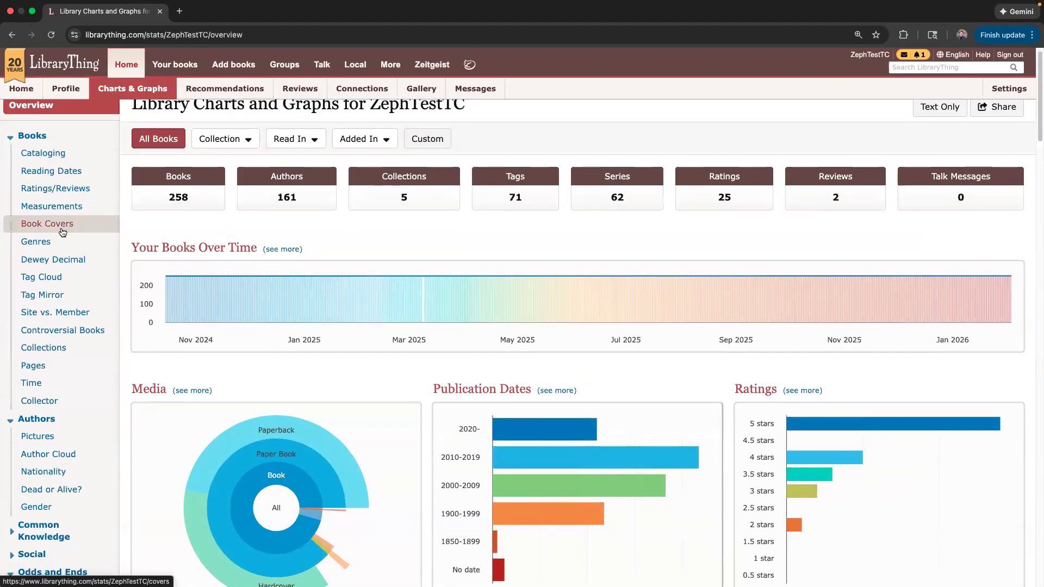
{"action": "scroll", "coordinate": [61, 234], "scroll_direction": "down", "scroll_amount": 3}
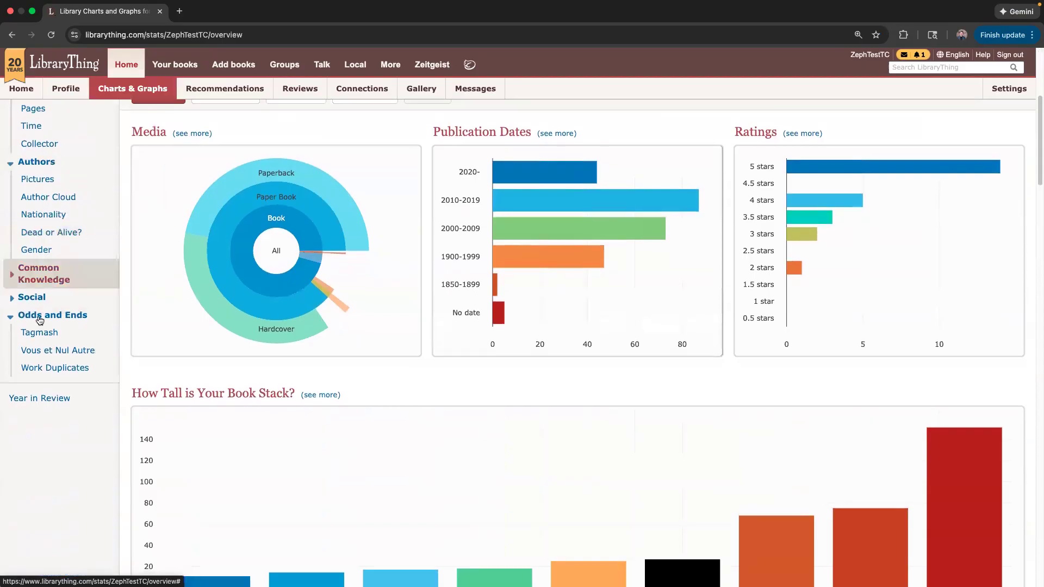
{"action": "left_click", "coordinate": [34, 373]}
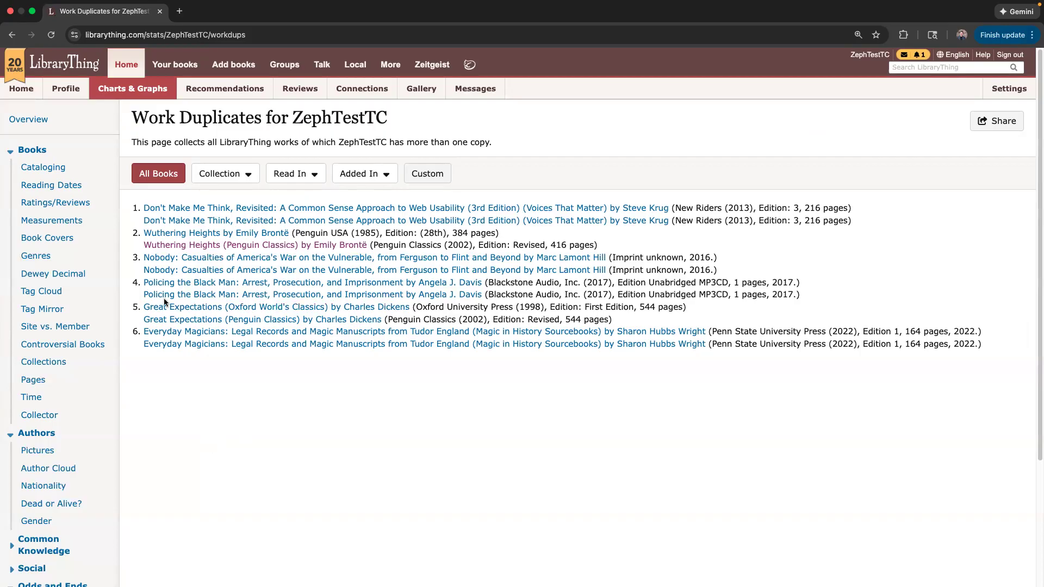
{"action": "mouse_move", "coordinate": [169, 312]}
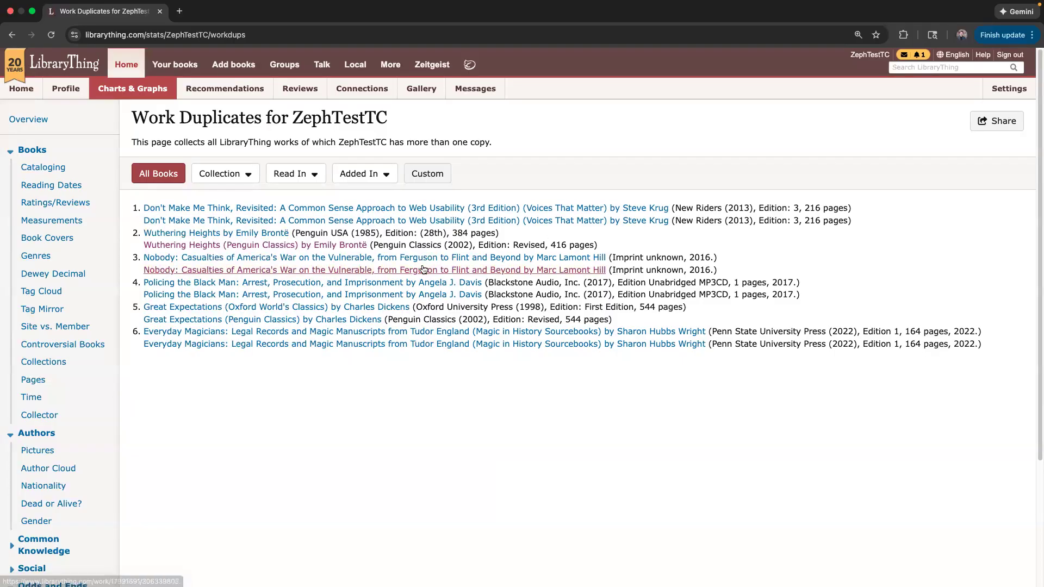
{"action": "mouse_move", "coordinate": [220, 236]}
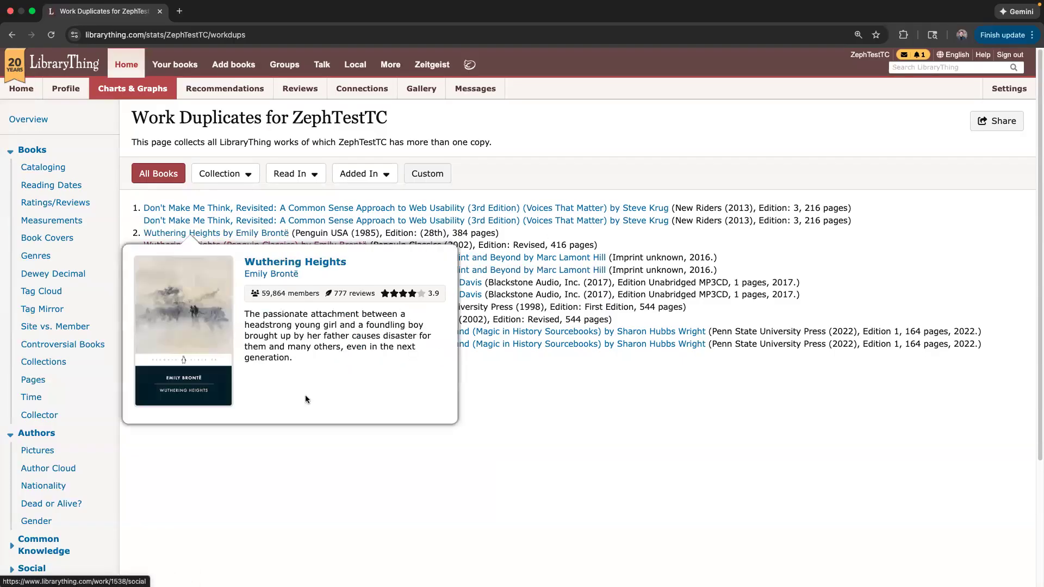
{"action": "mouse_move", "coordinate": [257, 238]}
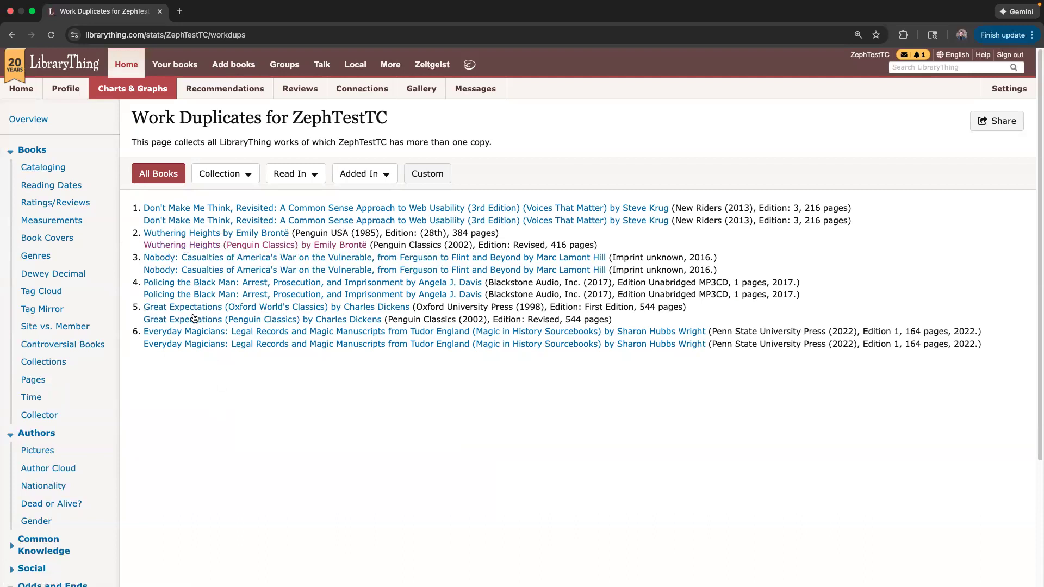
{"action": "mouse_move", "coordinate": [193, 333]}
{"action": "mouse_move", "coordinate": [212, 351]}
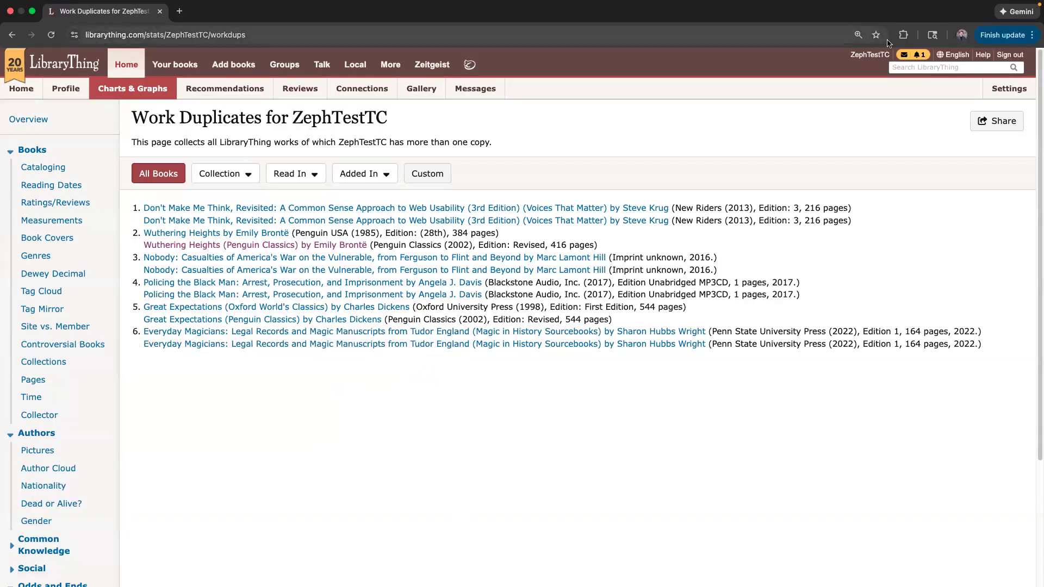
From Your books, open Great Expectations (Penguin Classics) and choose Edit Book.
{"action": "left_click", "coordinate": [175, 71]}
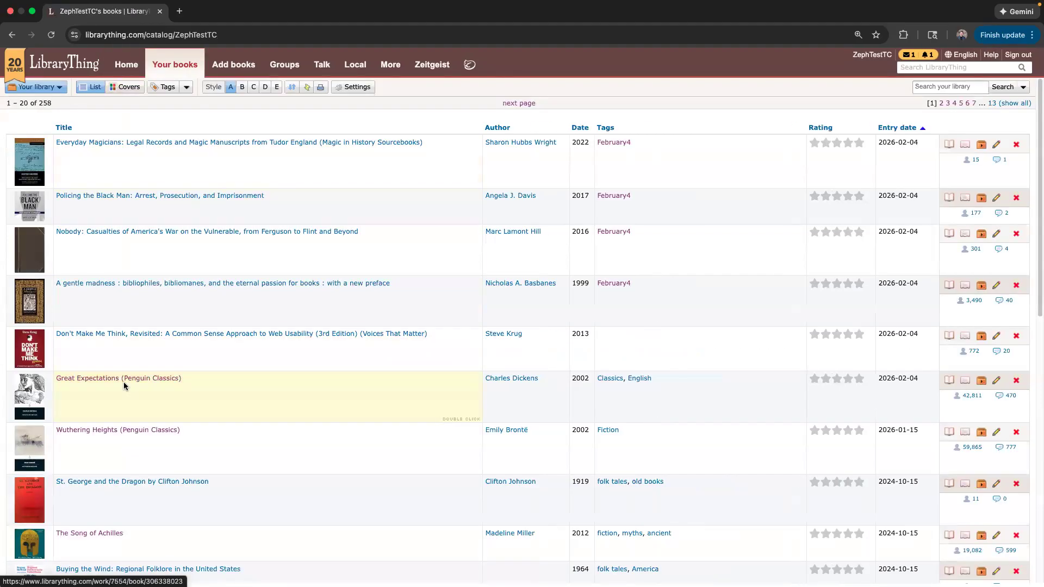
{"action": "left_click", "coordinate": [125, 380]}
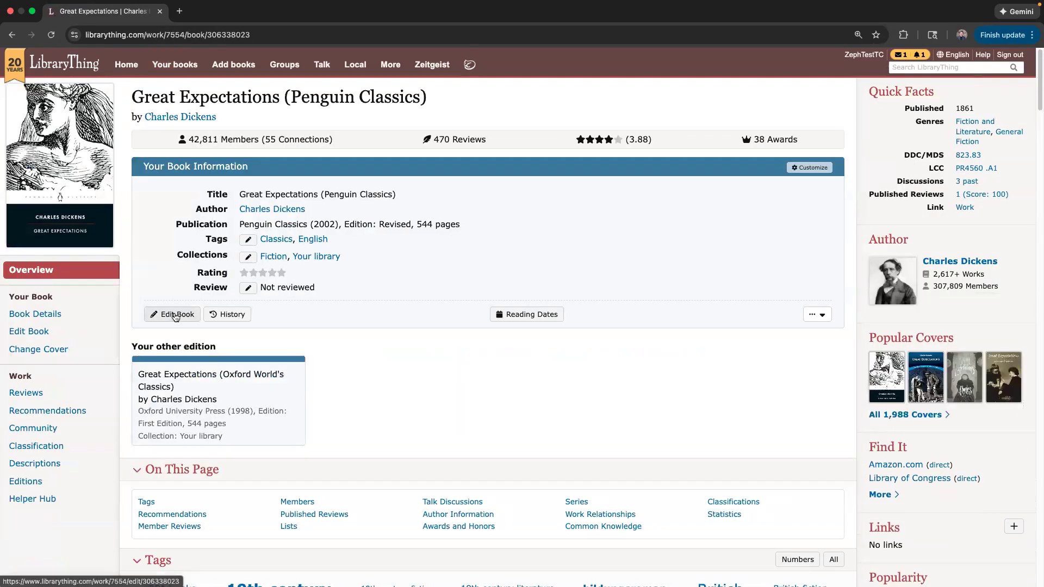
{"action": "left_click", "coordinate": [170, 316]}
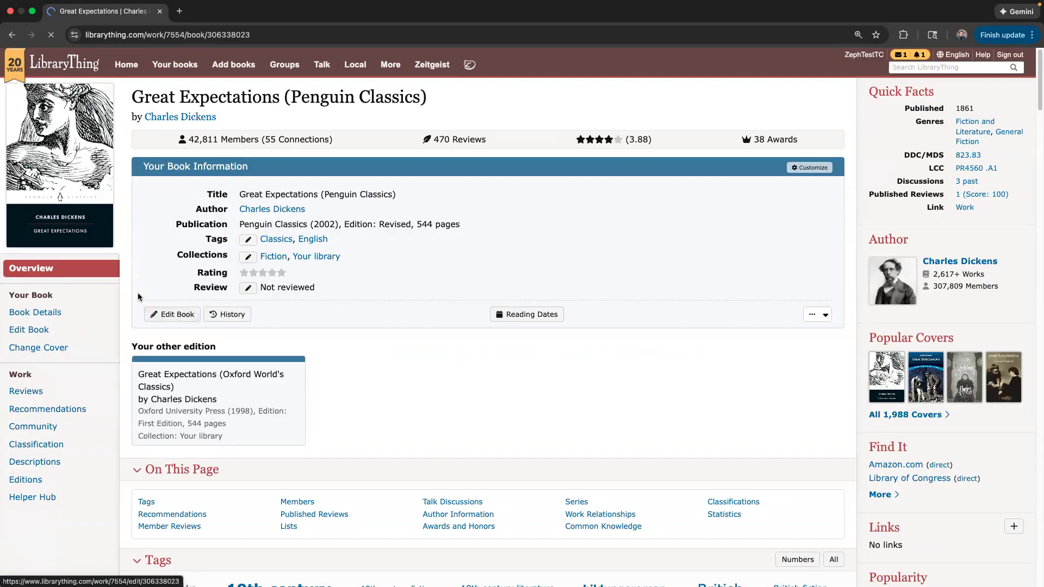
Change Great Expectations' Number of Copies to 2 and save the record.
{"action": "left_click_drag", "start_coordinate": [1037, 119], "coordinate": [1037, 218]}
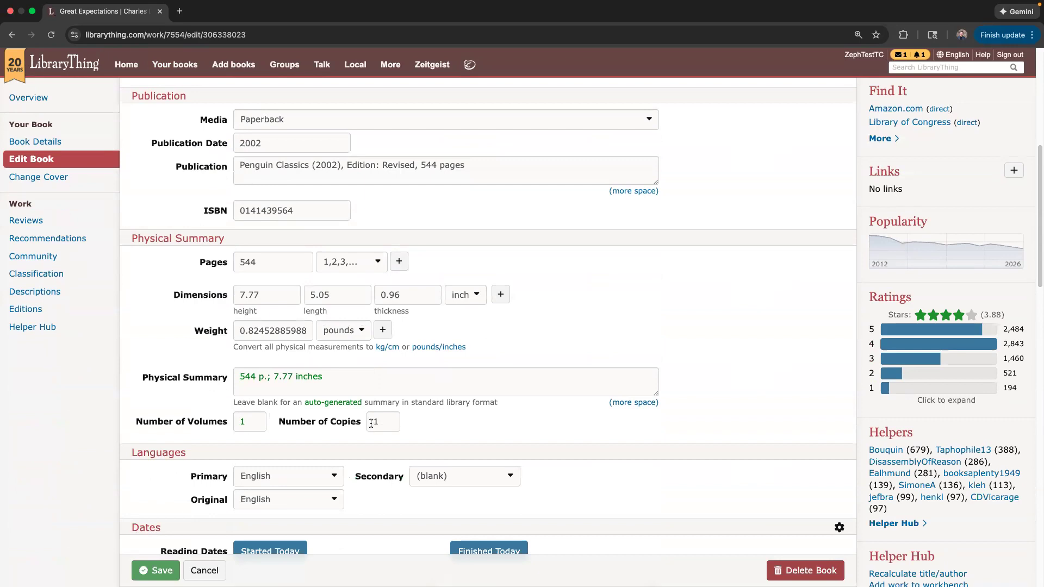
{"action": "double_click", "coordinate": [381, 422]}
{"action": "type", "text": "2"}
{"action": "scroll", "coordinate": [383, 398], "scroll_direction": "up", "scroll_amount": 6}
{"action": "scroll", "coordinate": [383, 401], "scroll_direction": "down", "scroll_amount": 6}
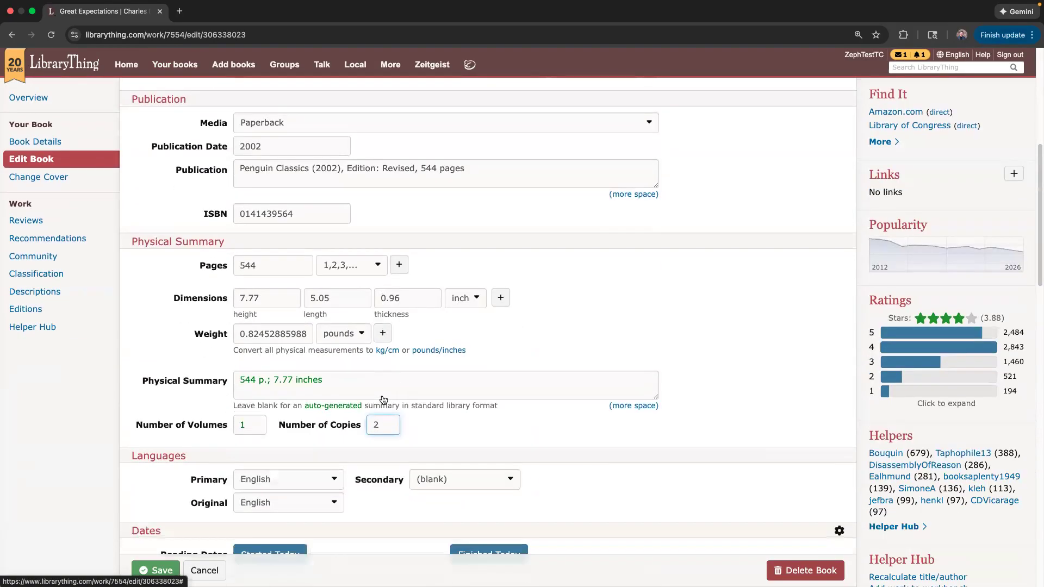
{"action": "double_click", "coordinate": [369, 422]}
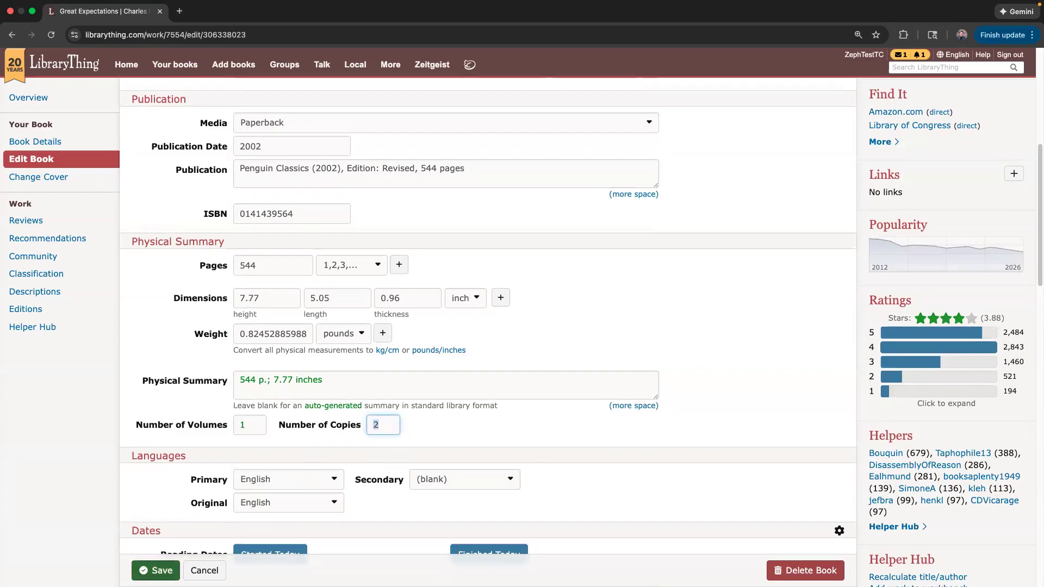
{"action": "left_click", "coordinate": [158, 571]}
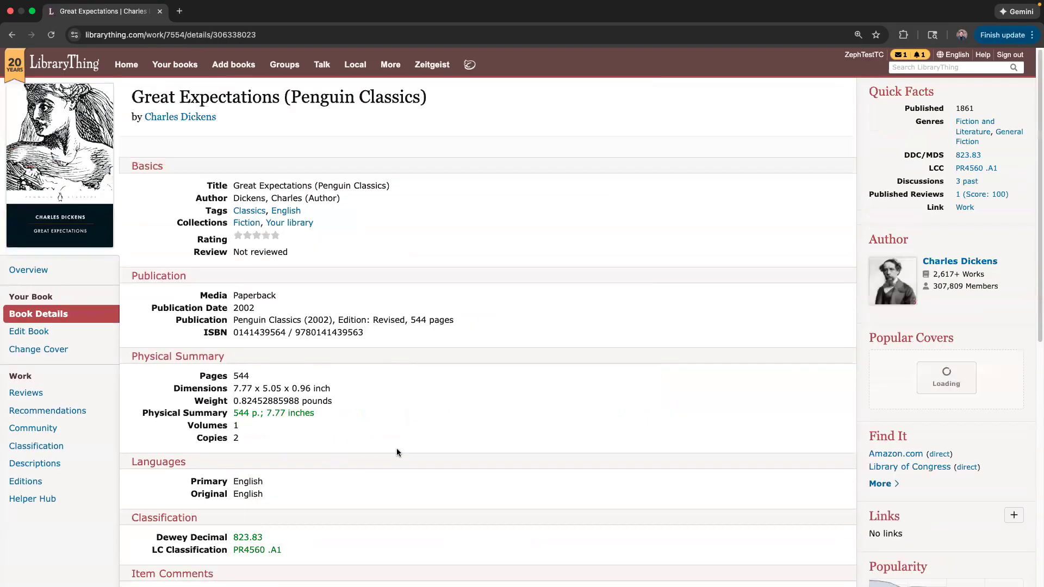
{"action": "scroll", "coordinate": [397, 449], "scroll_direction": "down", "scroll_amount": 1}
{"action": "left_click_drag", "start_coordinate": [191, 418], "coordinate": [294, 418]}
{"action": "left_click", "coordinate": [295, 418]}
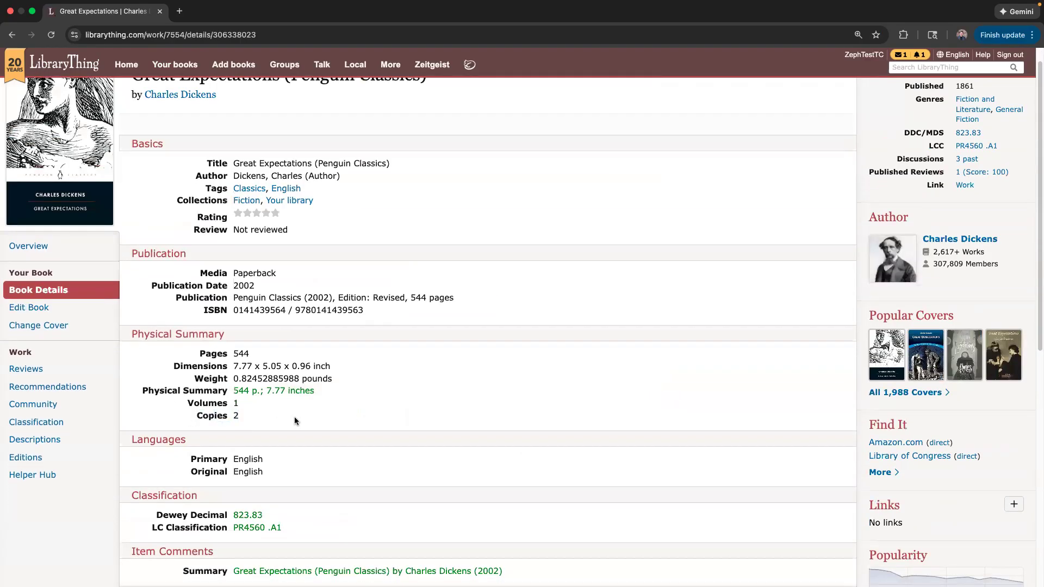
{"action": "triple_click", "coordinate": [283, 416]}
{"action": "left_click", "coordinate": [238, 416]}
{"action": "left_click_drag", "start_coordinate": [234, 414], "coordinate": [239, 414]}
{"action": "left_click", "coordinate": [240, 416]}
{"action": "double_click", "coordinate": [242, 417]}
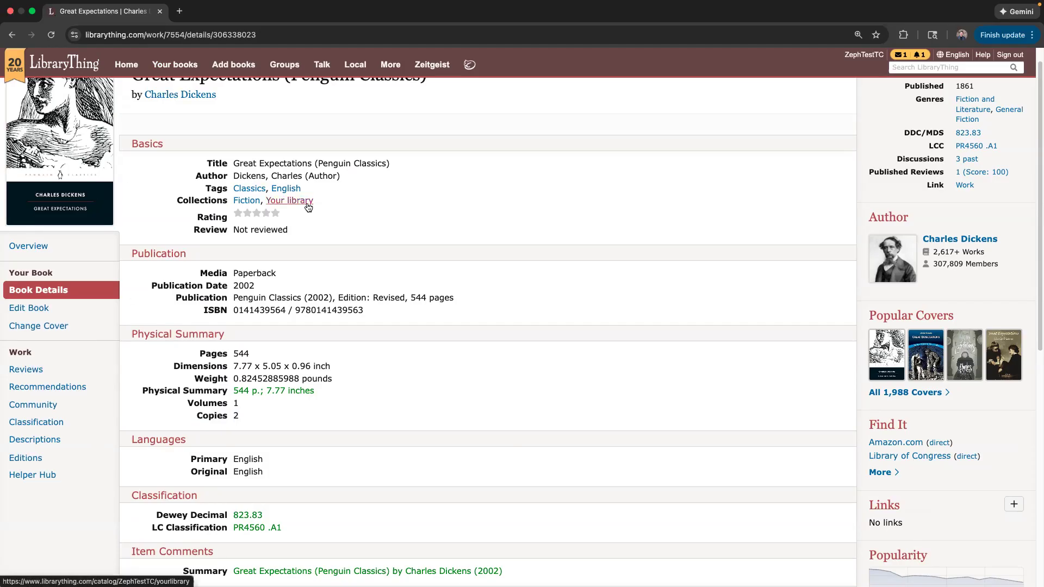
{"action": "scroll", "coordinate": [306, 205], "scroll_direction": "up", "scroll_amount": 1}
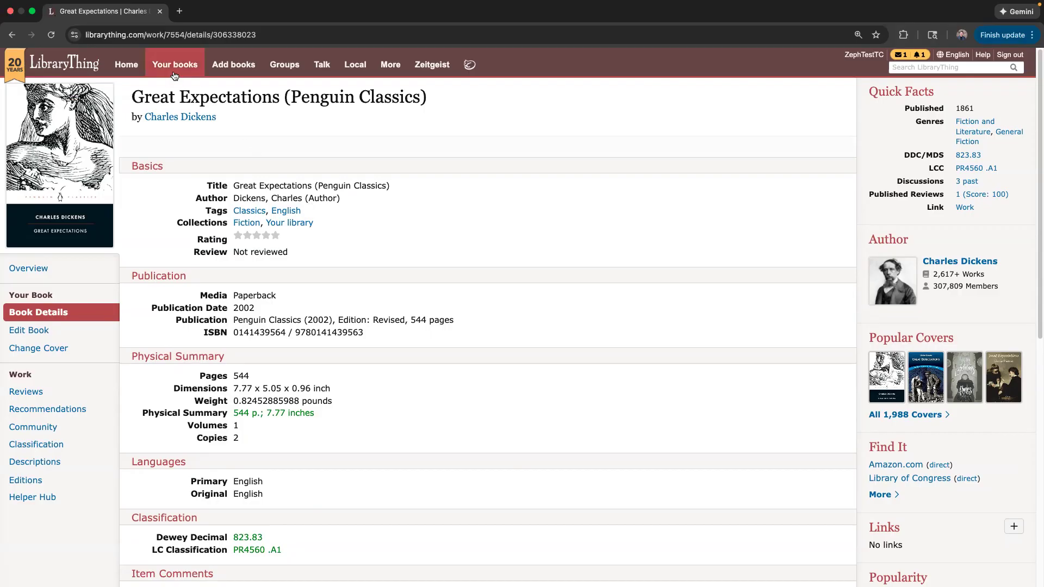
Visit the Add books page, then return to the Your books catalog list.
{"action": "left_click", "coordinate": [234, 64]}
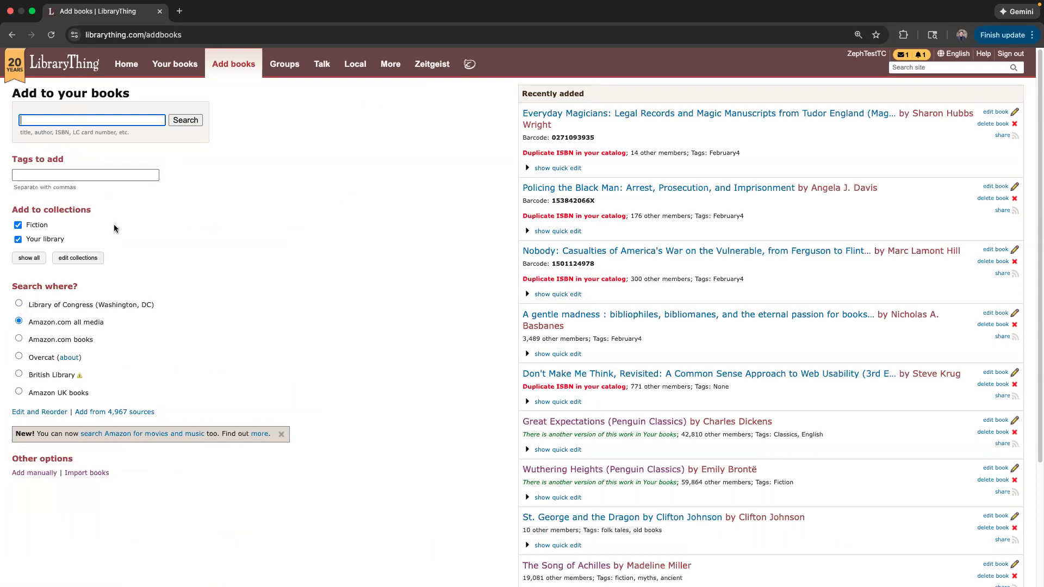
{"action": "left_click", "coordinate": [228, 226]}
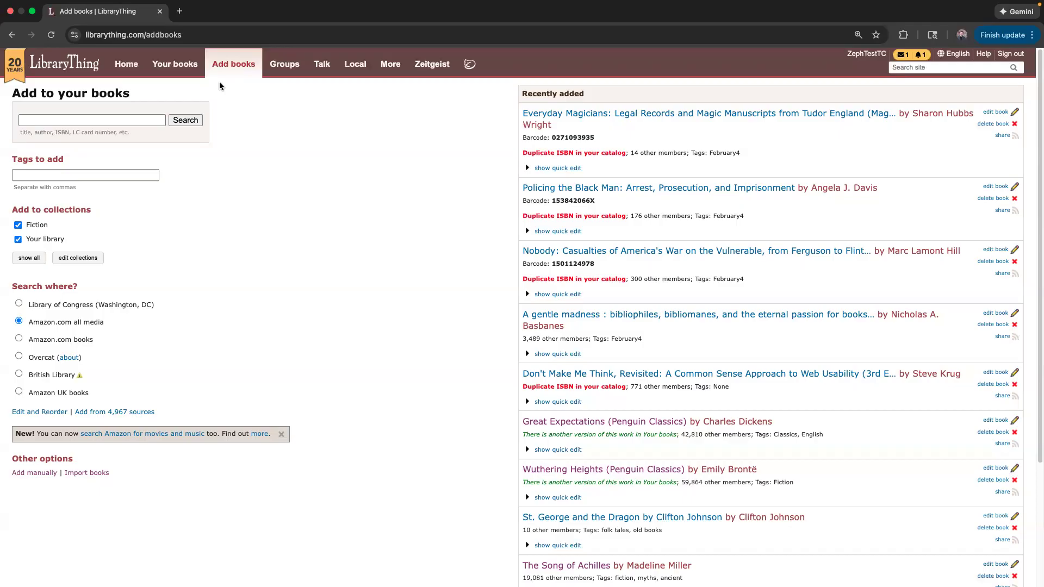
{"action": "left_click", "coordinate": [175, 64]}
View the Great Expectations book page, then edit it from its catalog row pencil.
{"action": "left_click", "coordinate": [104, 383]}
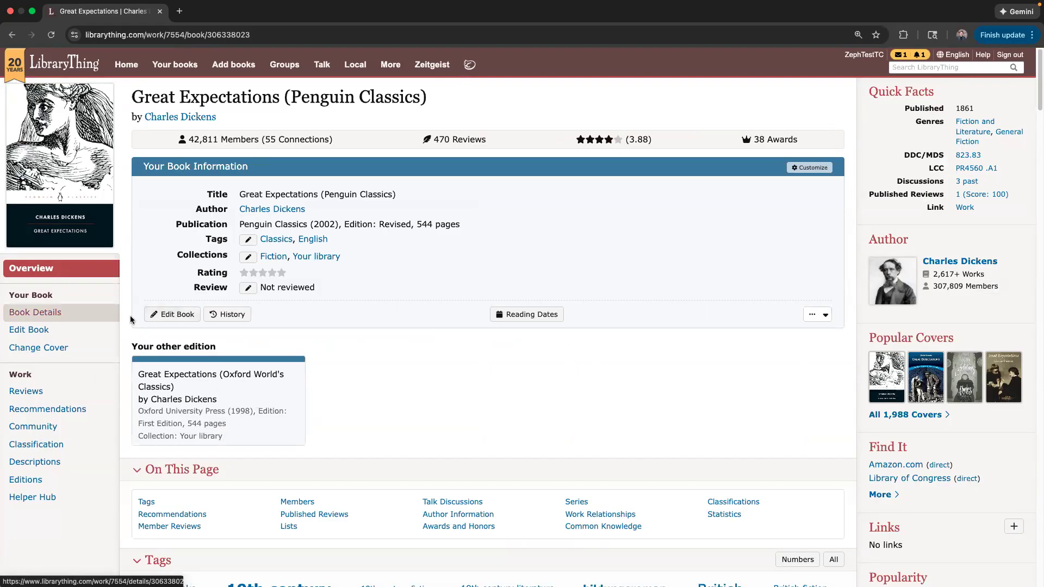
{"action": "left_click", "coordinate": [12, 35]}
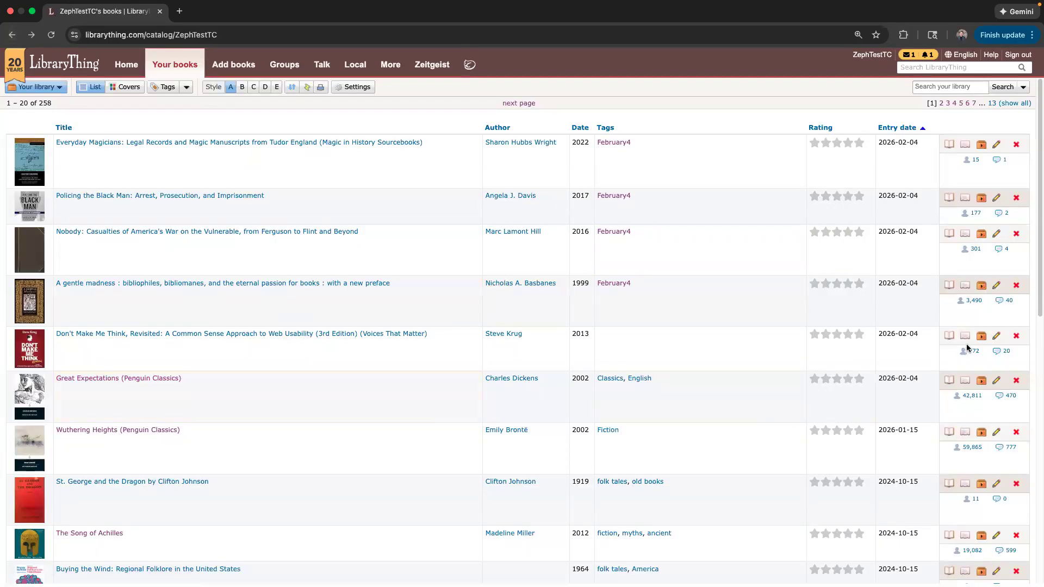
{"action": "left_click", "coordinate": [1002, 381]}
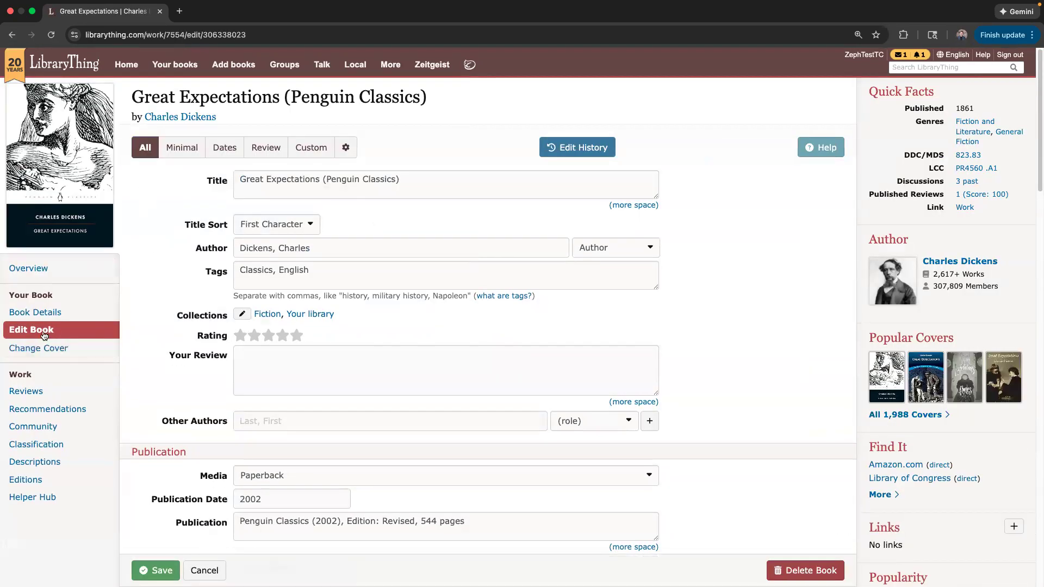
Delete '(Penguin Classics)' from the Title field so it reads Great Expectations.
{"action": "left_click", "coordinate": [44, 334]}
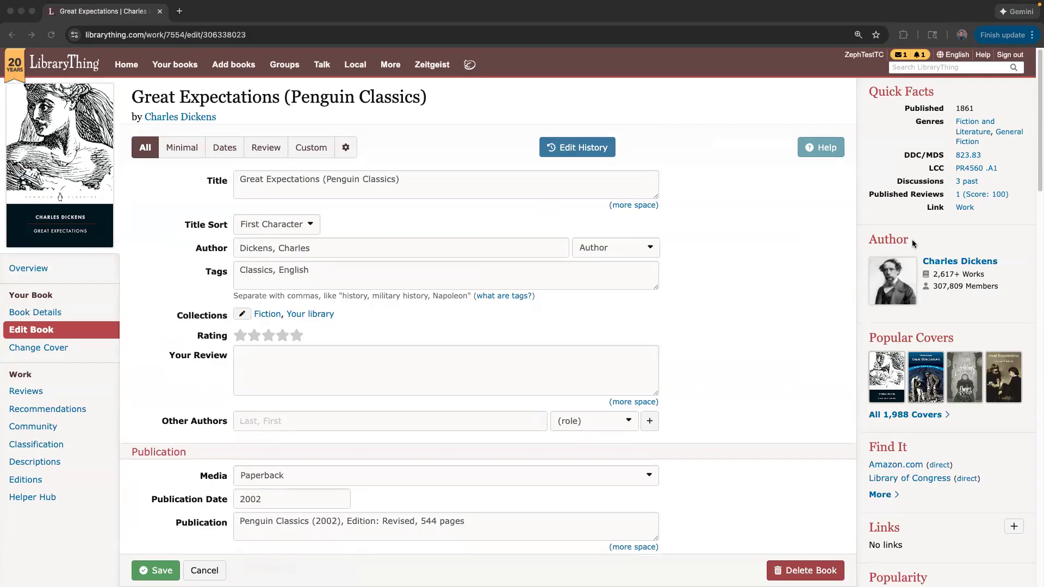
{"action": "left_click", "coordinate": [1038, 71]}
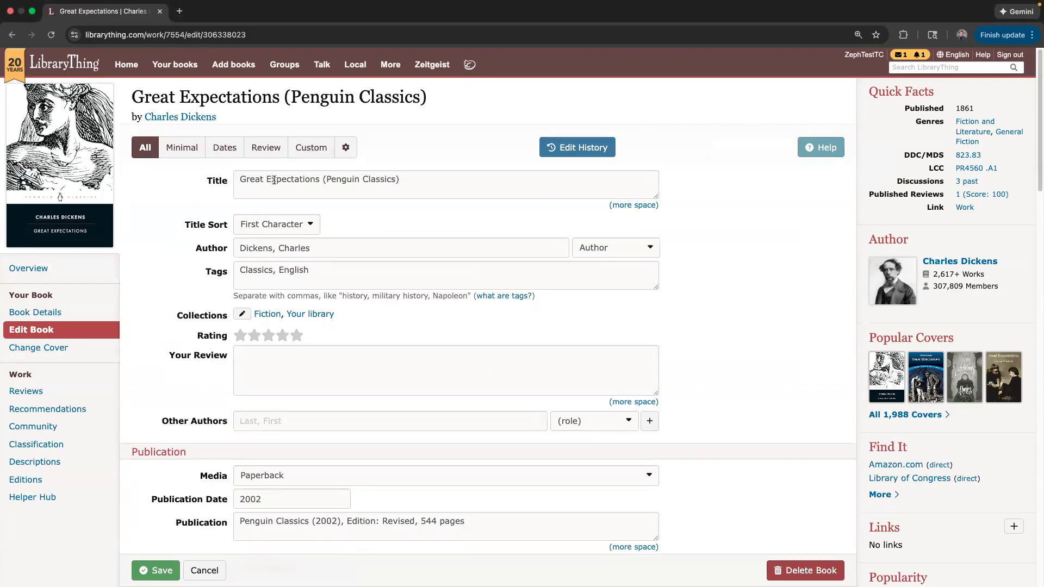
{"action": "scroll", "coordinate": [274, 180], "scroll_direction": "down", "scroll_amount": 1}
{"action": "left_click_drag", "start_coordinate": [407, 163], "coordinate": [322, 165]}
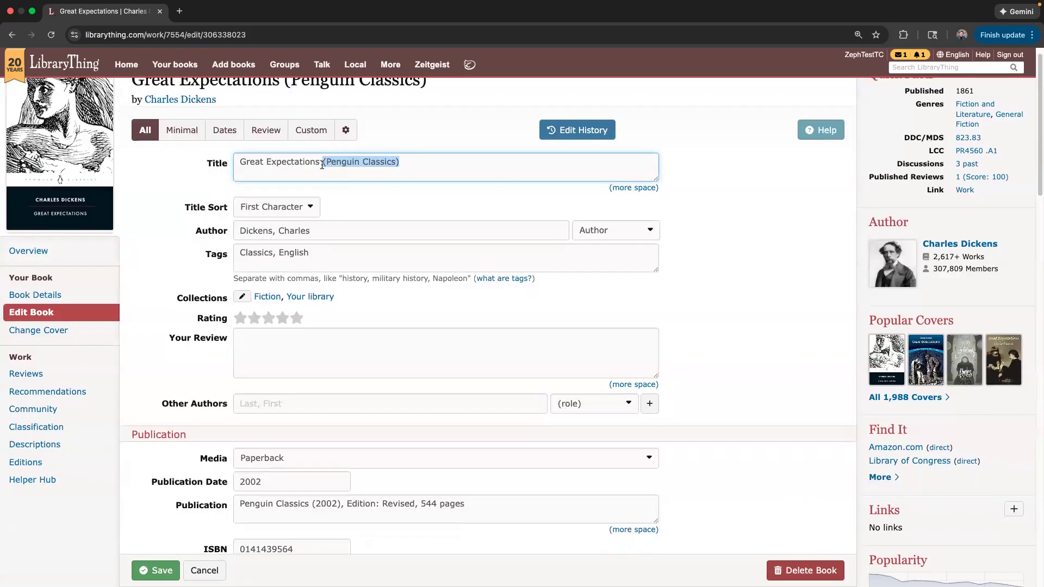
{"action": "key", "text": "BackSpace"}
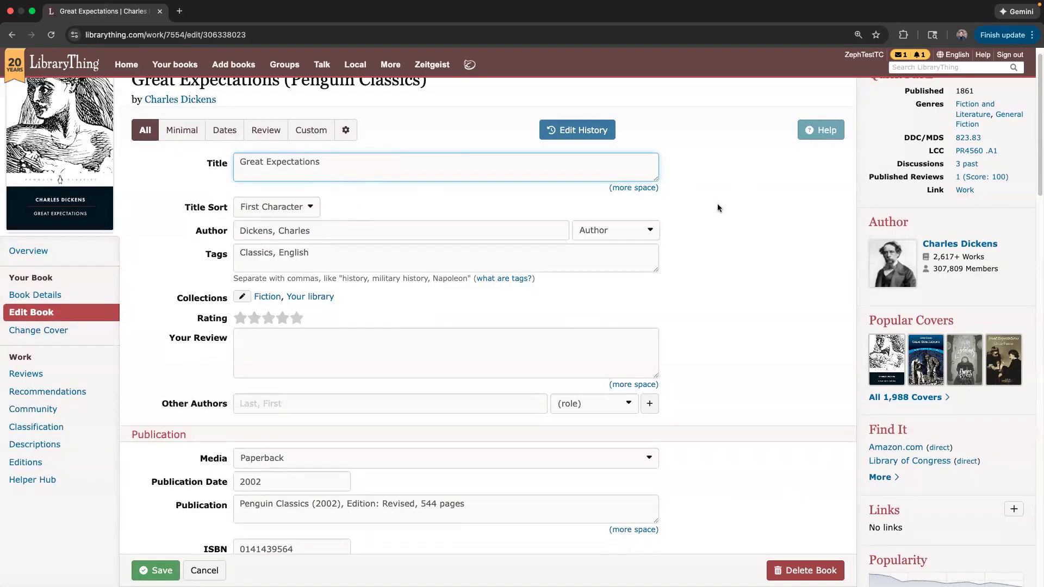
Review the heading, tags and Media dropdown, keeping the media as Paperback.
{"action": "scroll", "coordinate": [296, 103], "scroll_direction": "up", "scroll_amount": 1}
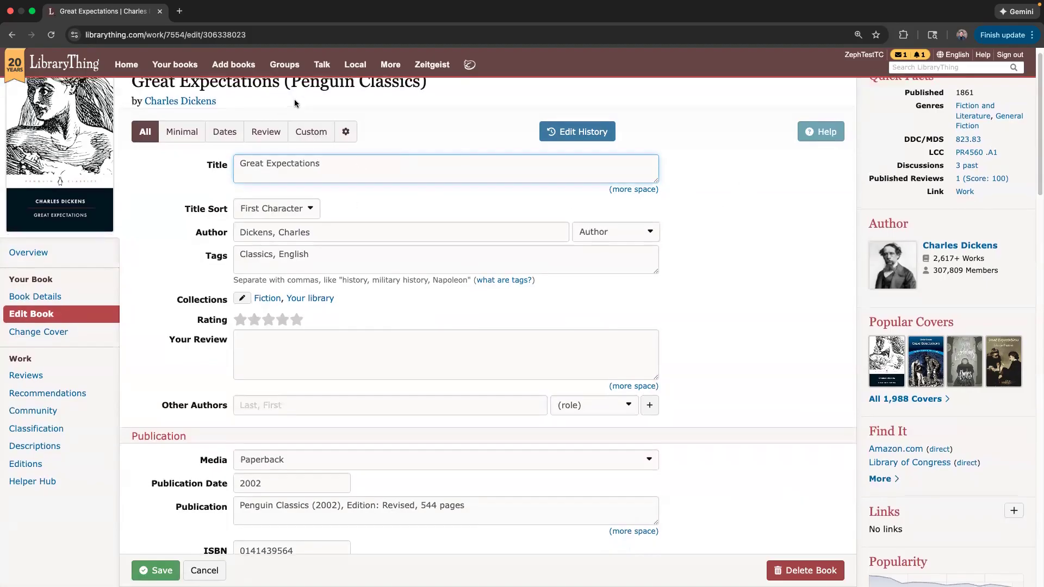
{"action": "left_click_drag", "start_coordinate": [283, 96], "coordinate": [436, 104]}
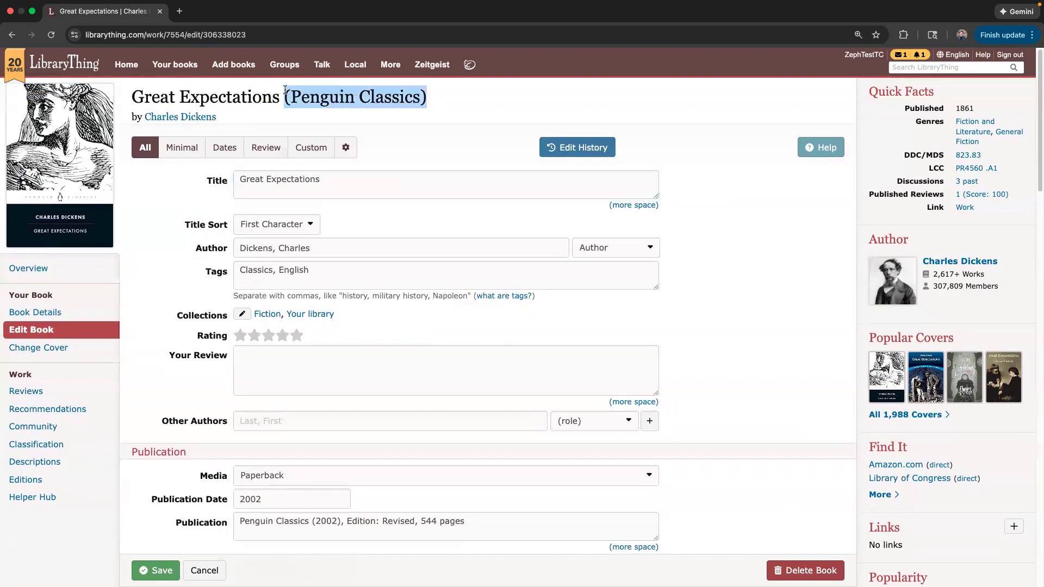
{"action": "left_click", "coordinate": [189, 202]}
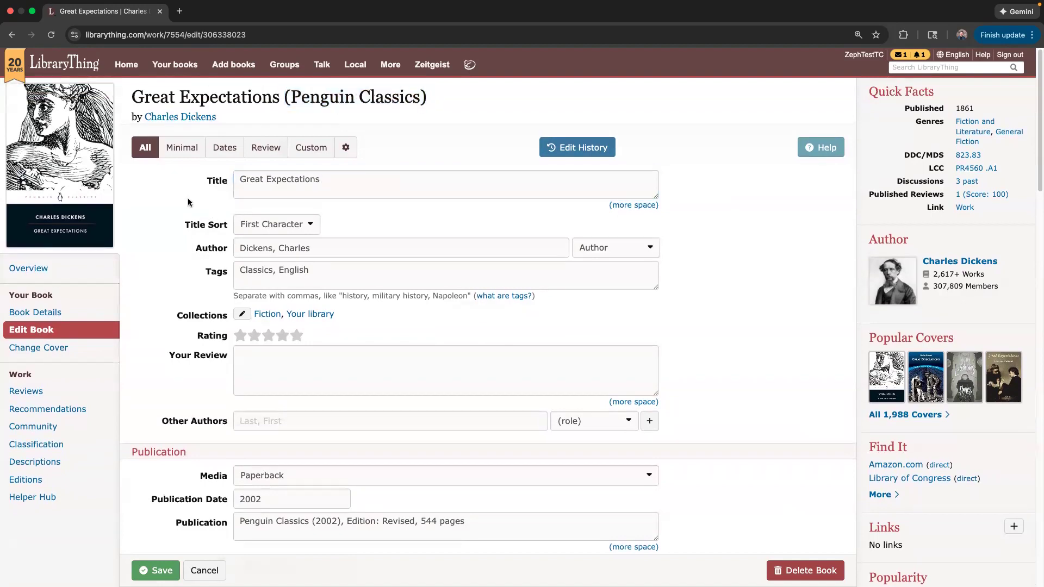
{"action": "scroll", "coordinate": [337, 274], "scroll_direction": "down", "scroll_amount": 3}
{"action": "left_click", "coordinate": [335, 160]}
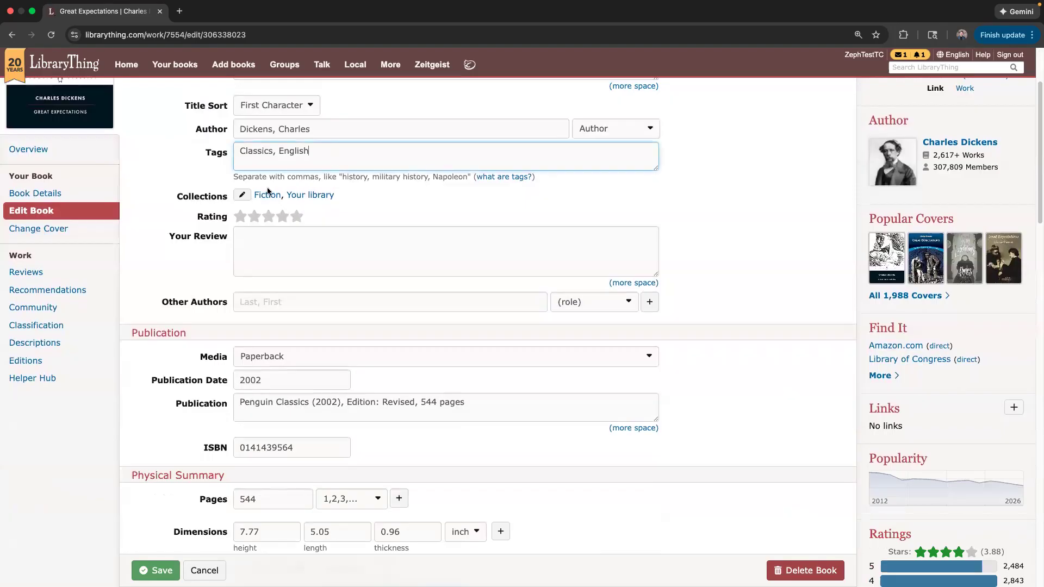
{"action": "scroll", "coordinate": [308, 294], "scroll_direction": "down", "scroll_amount": 2}
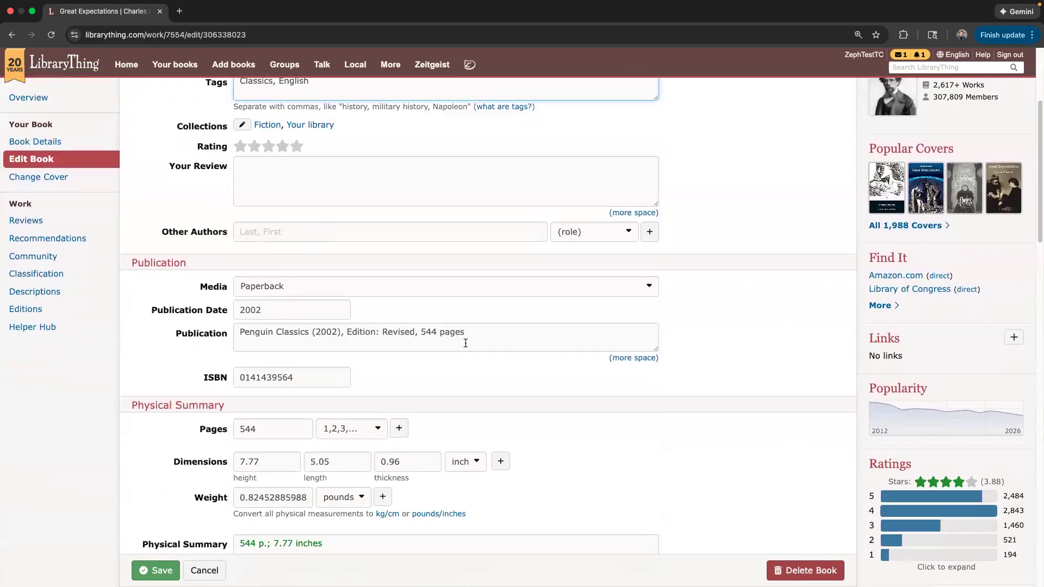
{"action": "left_click", "coordinate": [294, 288]}
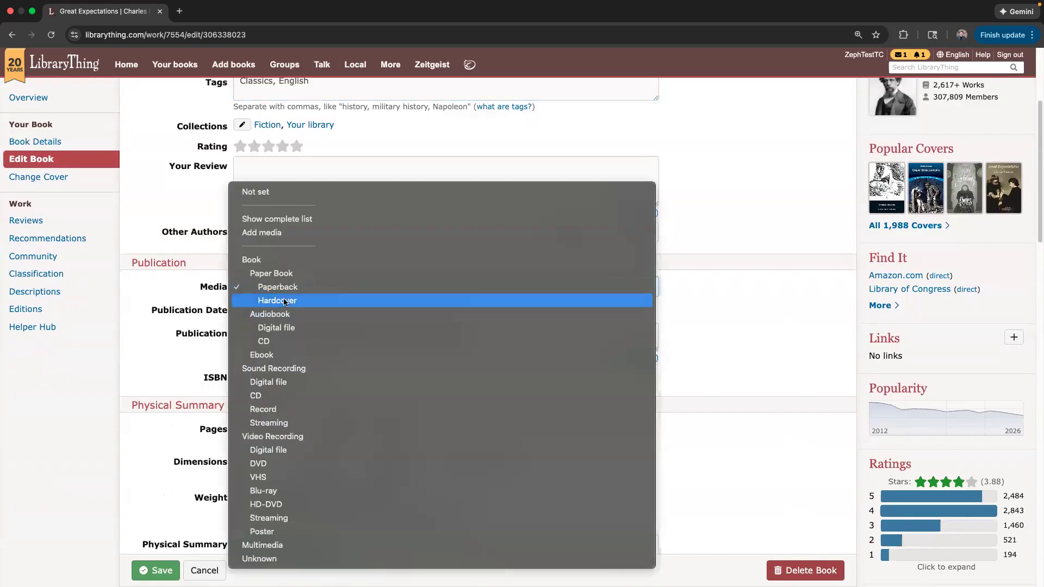
{"action": "left_click", "coordinate": [140, 300]}
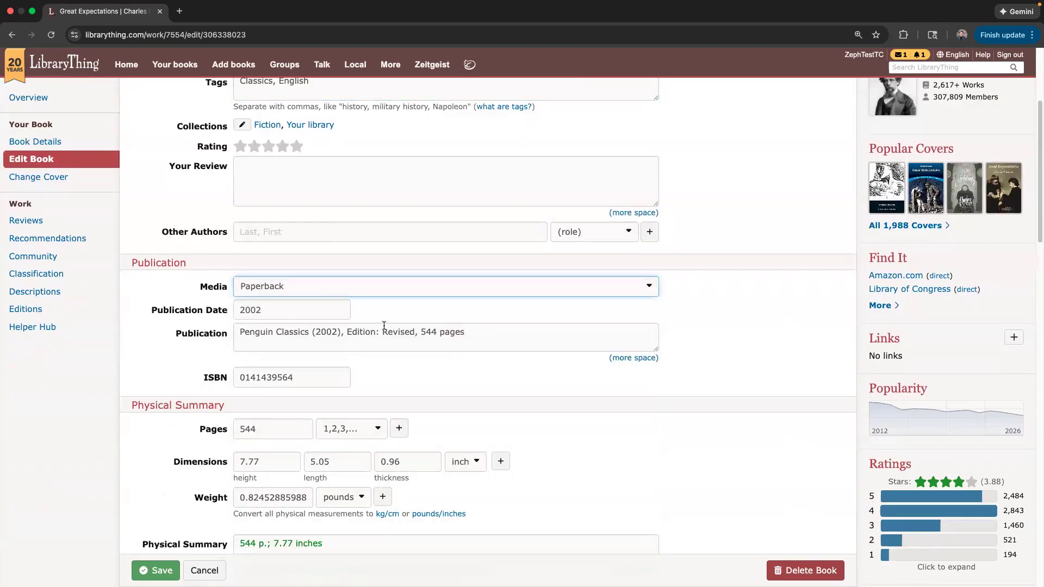
{"action": "scroll", "coordinate": [384, 325], "scroll_direction": "down", "scroll_amount": 10}
{"action": "scroll", "coordinate": [247, 290], "scroll_direction": "down", "scroll_amount": 9}
Fill the Other Call Number with the suggested value 2.0304E 14 under Classification.
{"action": "scroll", "coordinate": [245, 288], "scroll_direction": "up", "scroll_amount": 10}
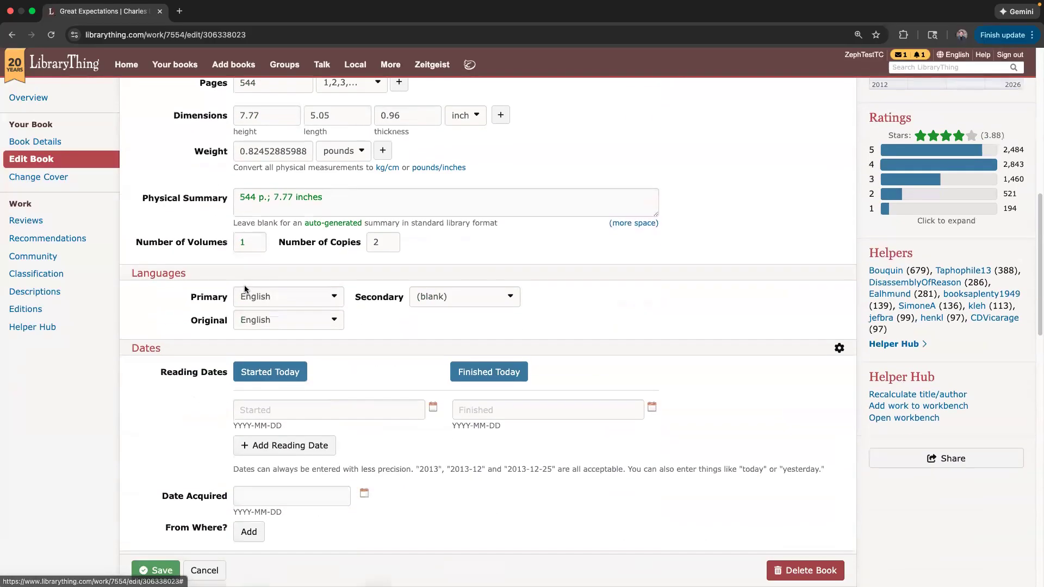
{"action": "scroll", "coordinate": [245, 289], "scroll_direction": "down", "scroll_amount": 4}
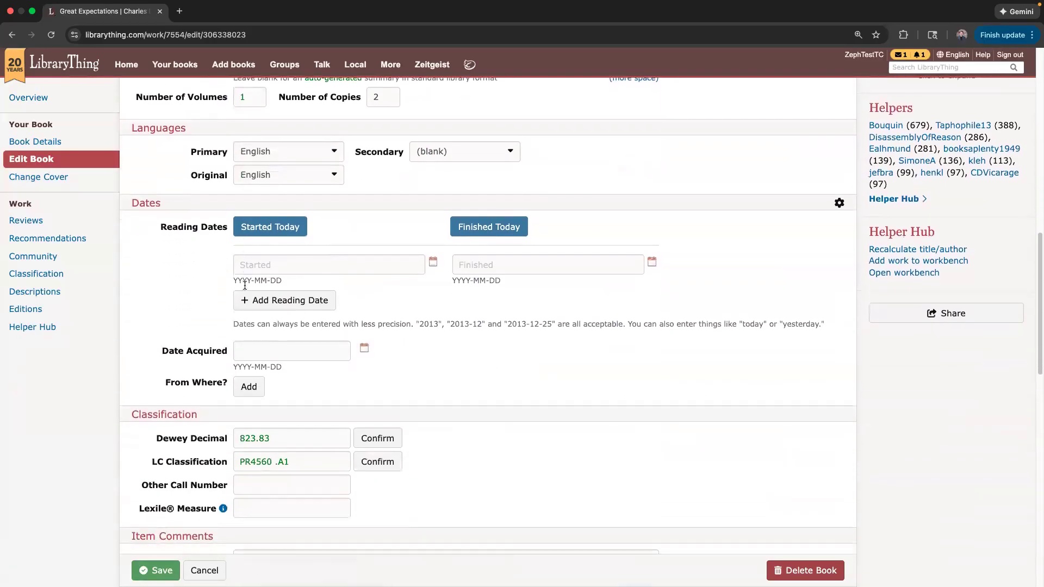
{"action": "scroll", "coordinate": [245, 286], "scroll_direction": "down", "scroll_amount": 3}
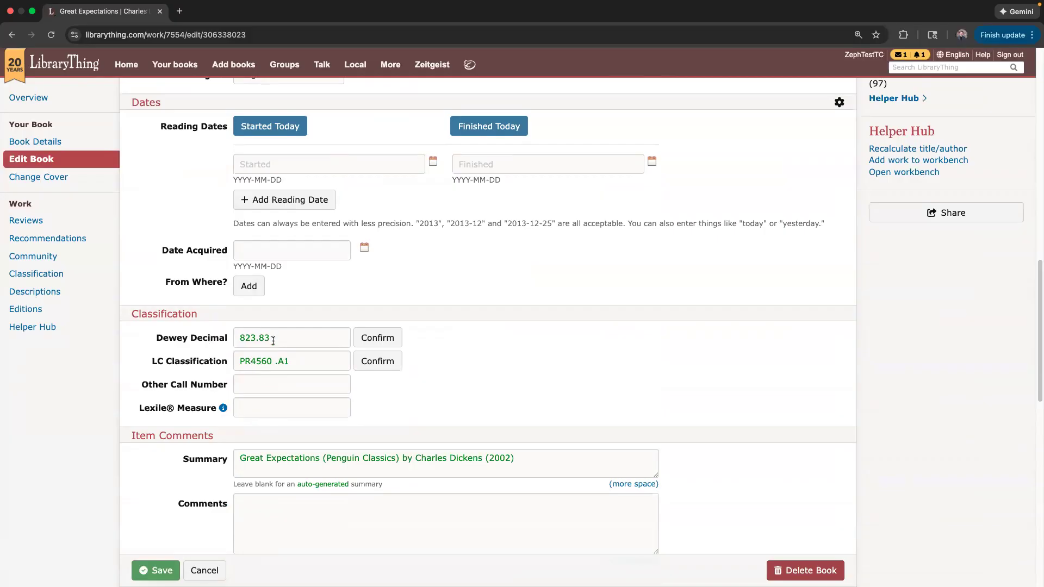
{"action": "left_click", "coordinate": [277, 384]}
{"action": "left_click", "coordinate": [362, 405]}
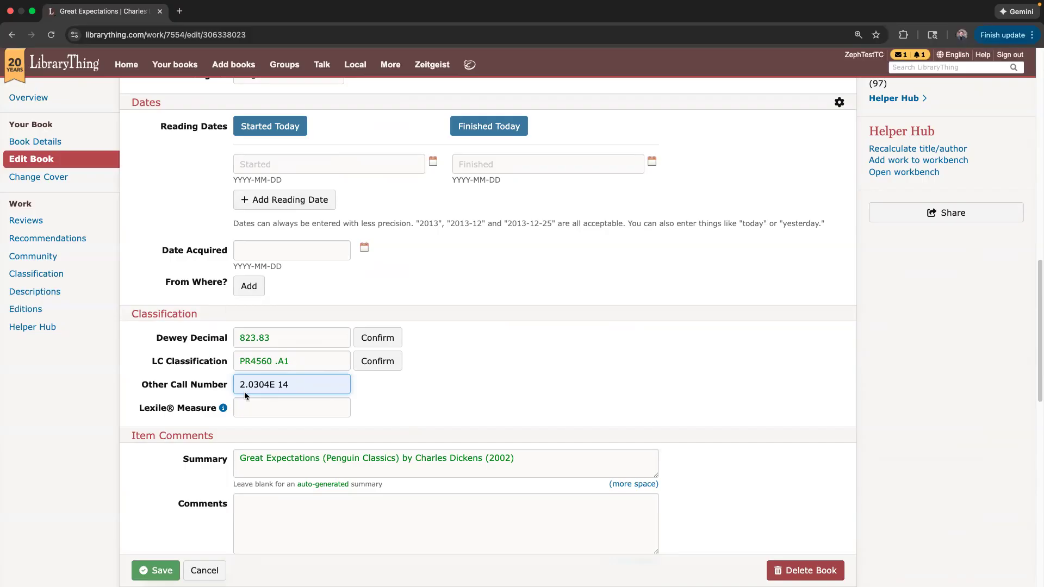
{"action": "left_click", "coordinate": [160, 357]}
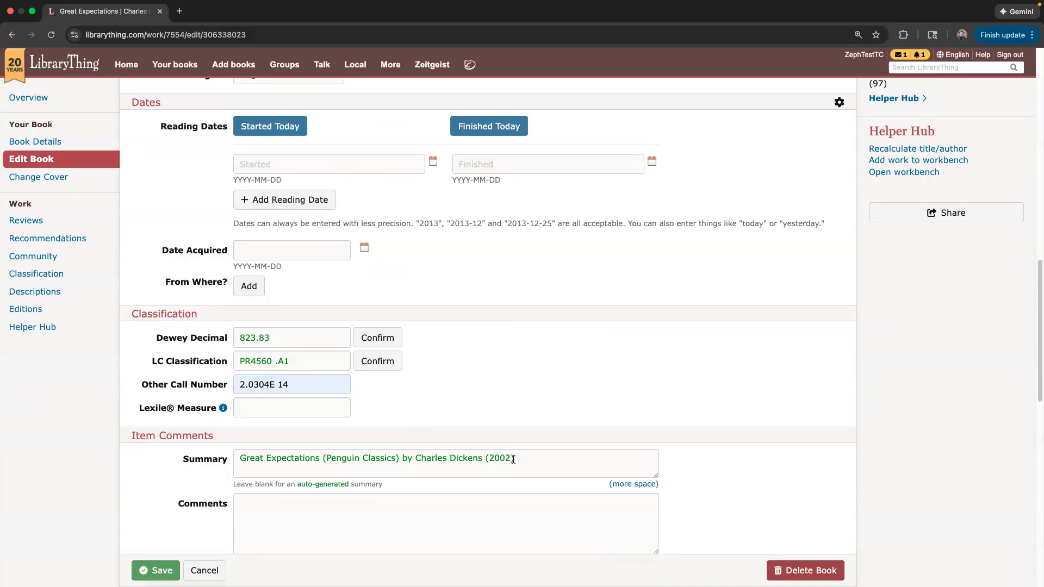
{"action": "scroll", "coordinate": [468, 441], "scroll_direction": "down", "scroll_amount": 1}
{"action": "scroll", "coordinate": [468, 439], "scroll_direction": "down", "scroll_amount": 5}
{"action": "scroll", "coordinate": [342, 287], "scroll_direction": "up", "scroll_amount": 2}
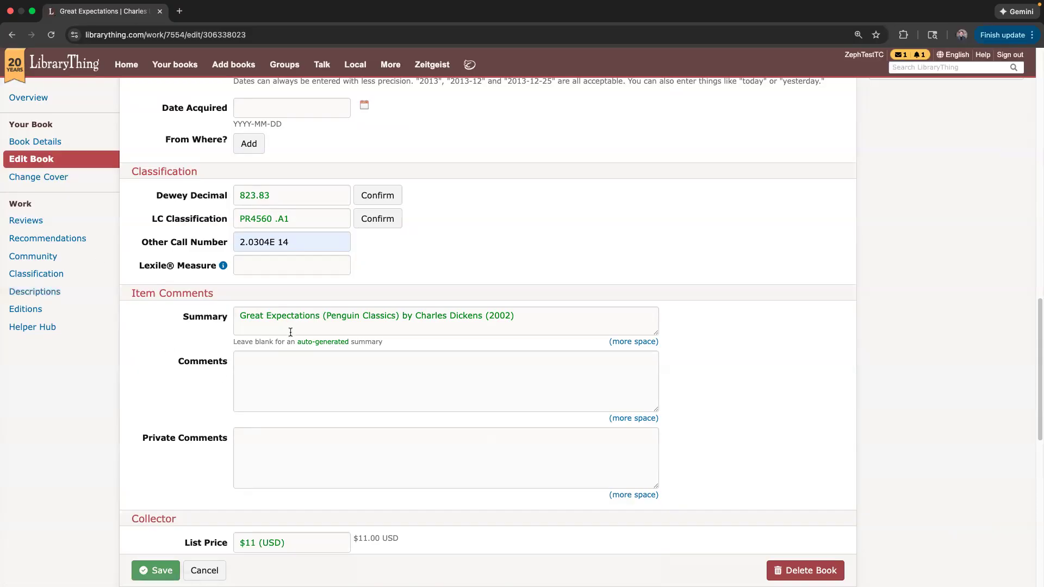
Review the Summary 'Great Expectations (Penguin Classics) by Charles Dickens (2002)' and move into Comments.
{"action": "left_click_drag", "start_coordinate": [517, 317], "coordinate": [227, 315]}
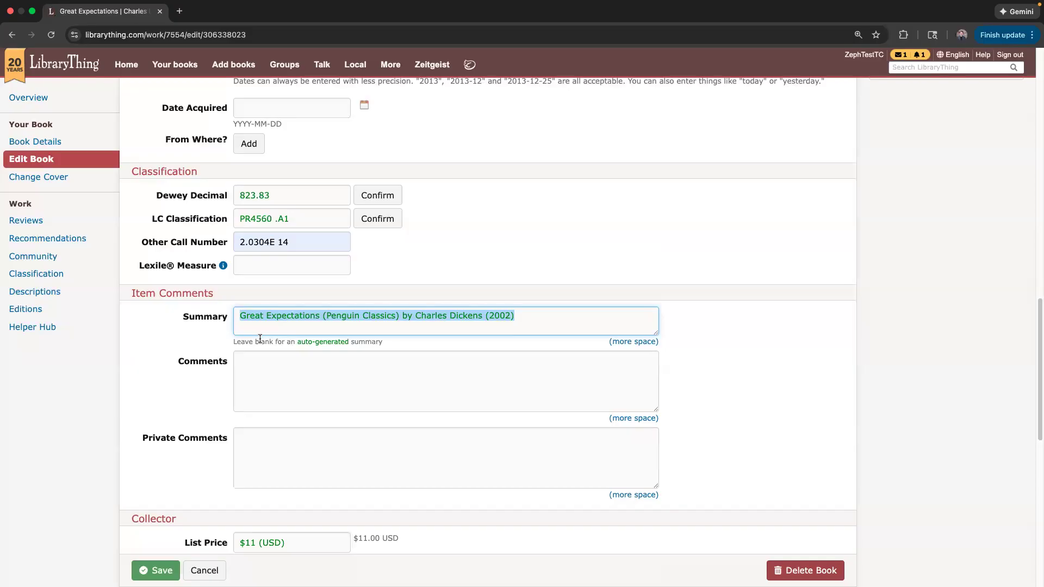
{"action": "left_click", "coordinate": [512, 322]}
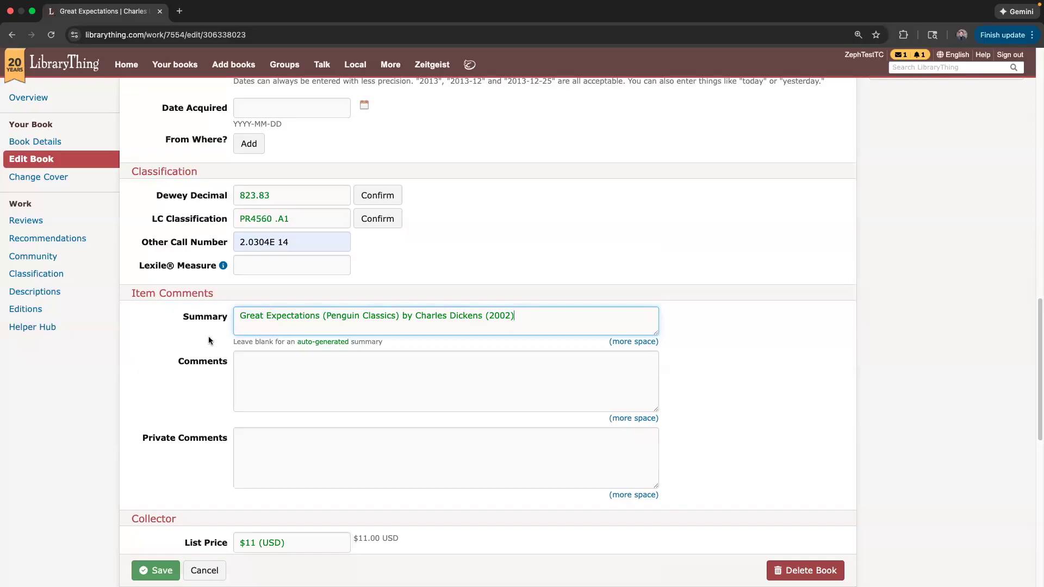
{"action": "left_click", "coordinate": [187, 361]}
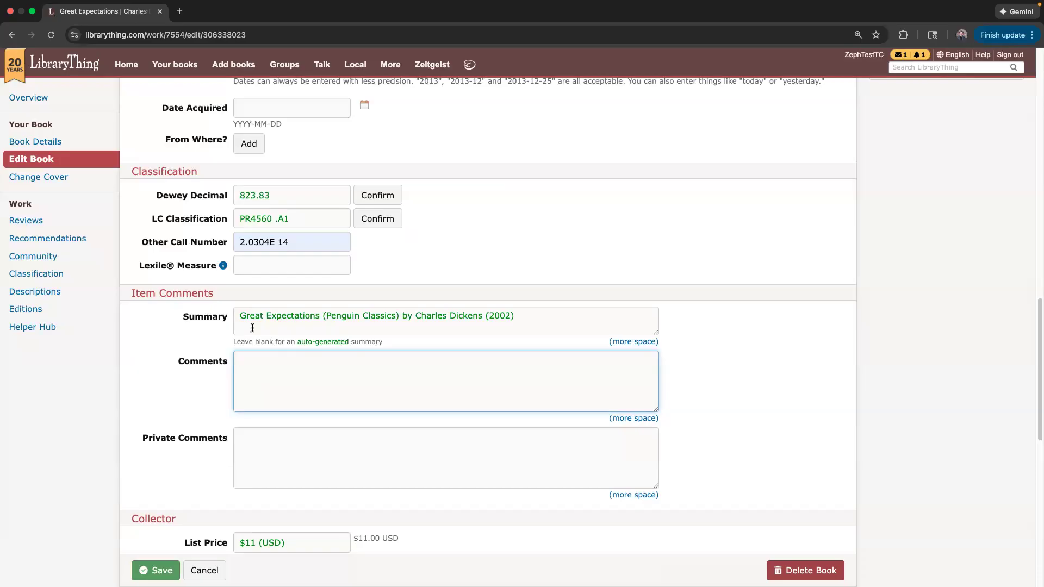
Enter the comment 6+ in Great Expectations' Comments box and click Save.
{"action": "scroll", "coordinate": [202, 163], "scroll_direction": "up", "scroll_amount": 4}
{"action": "scroll", "coordinate": [202, 162], "scroll_direction": "up", "scroll_amount": 9}
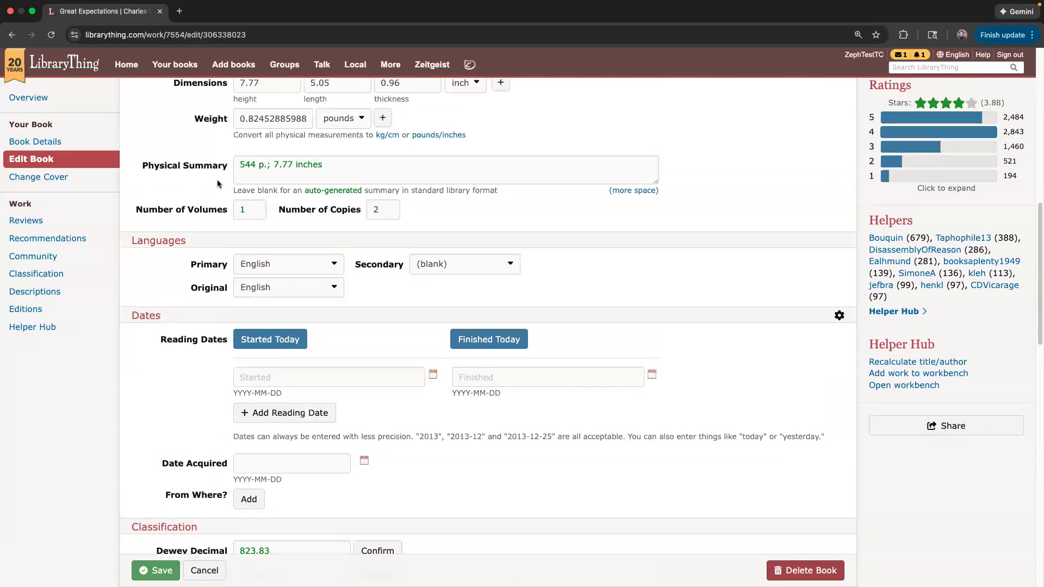
{"action": "scroll", "coordinate": [188, 337], "scroll_direction": "down", "scroll_amount": 3}
{"action": "scroll", "coordinate": [184, 336], "scroll_direction": "down", "scroll_amount": 11}
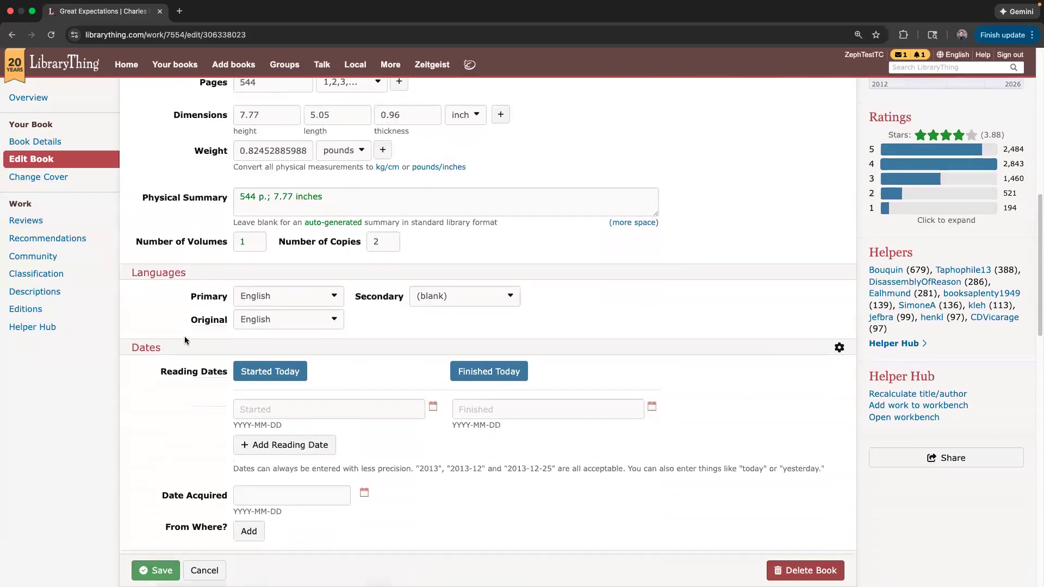
{"action": "left_click", "coordinate": [253, 379]}
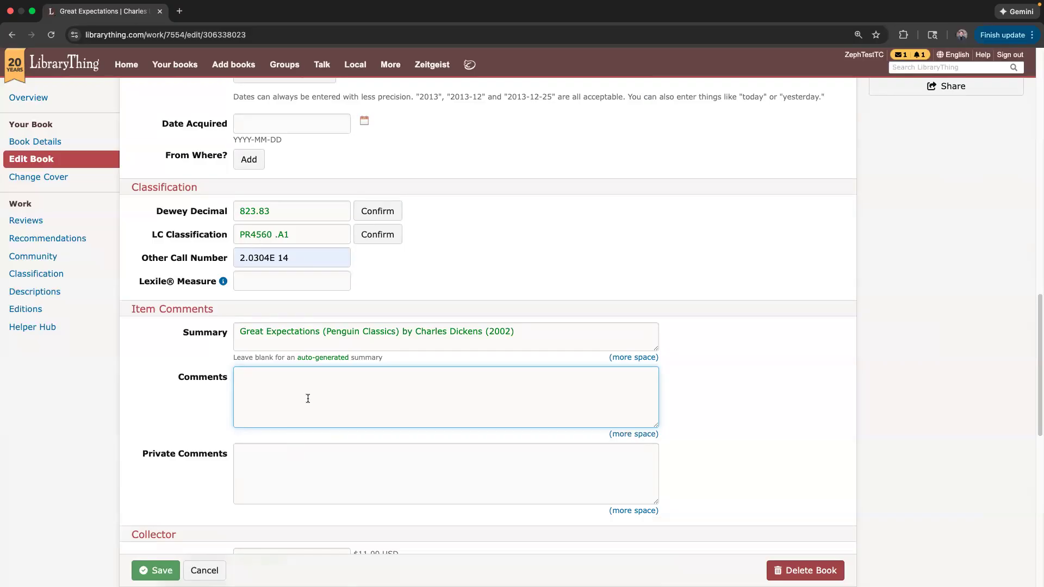
{"action": "type", "text": "^"}
{"action": "type", "text": "6+"}
{"action": "triple_click", "coordinate": [242, 376]}
{"action": "left_click", "coordinate": [167, 391]}
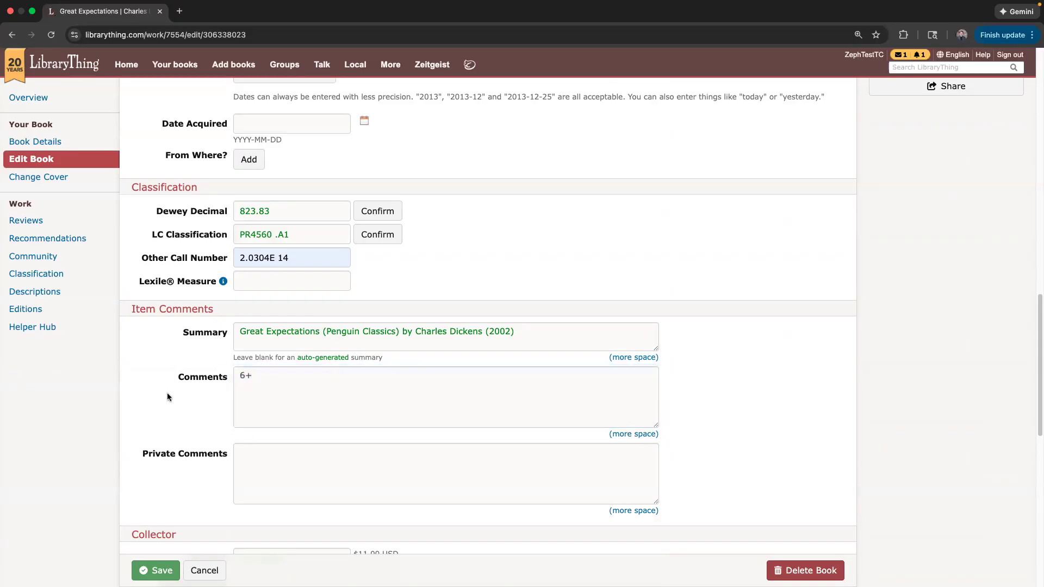
{"action": "left_click", "coordinate": [154, 571]}
Check the Barcode field, save the edits, and go to Great Expectations' Change Cover page.
{"action": "scroll", "coordinate": [166, 429], "scroll_direction": "down", "scroll_amount": 10}
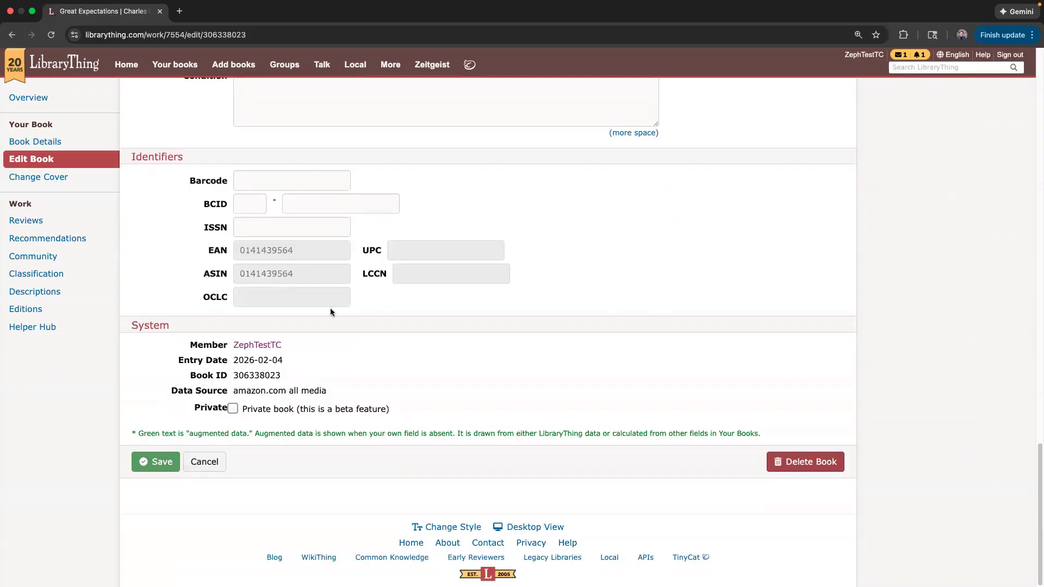
{"action": "left_click", "coordinate": [305, 182]}
{"action": "left_click", "coordinate": [224, 186]}
{"action": "left_click", "coordinate": [255, 179]}
{"action": "left_click", "coordinate": [156, 463]}
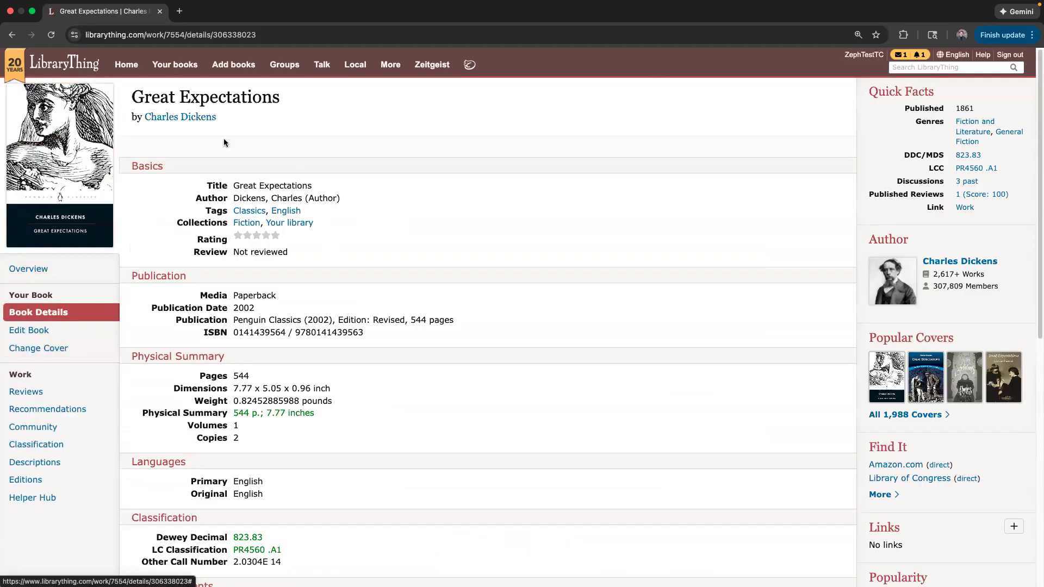
{"action": "left_click", "coordinate": [38, 349]}
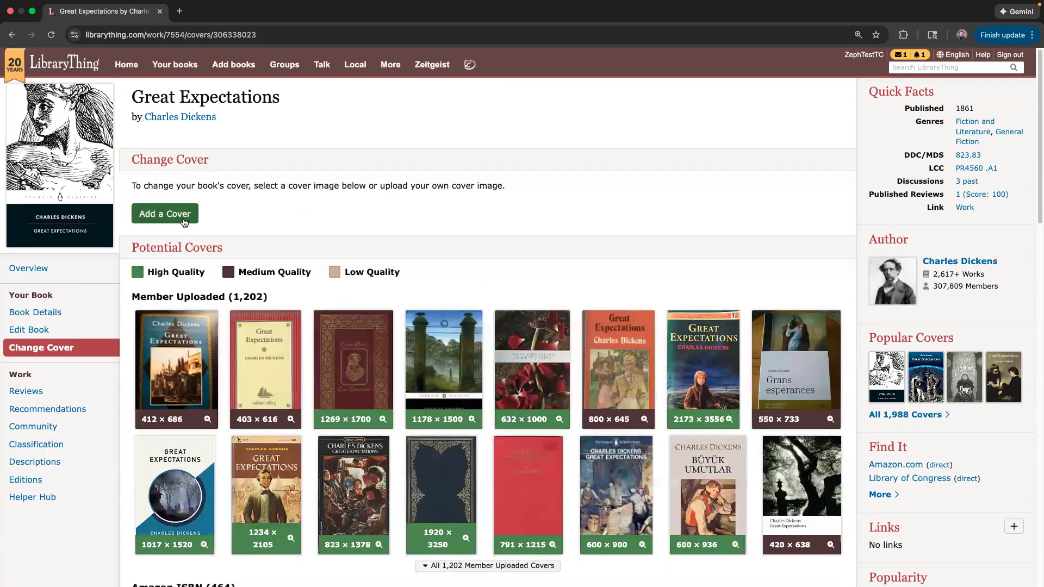
{"action": "left_click", "coordinate": [152, 221]}
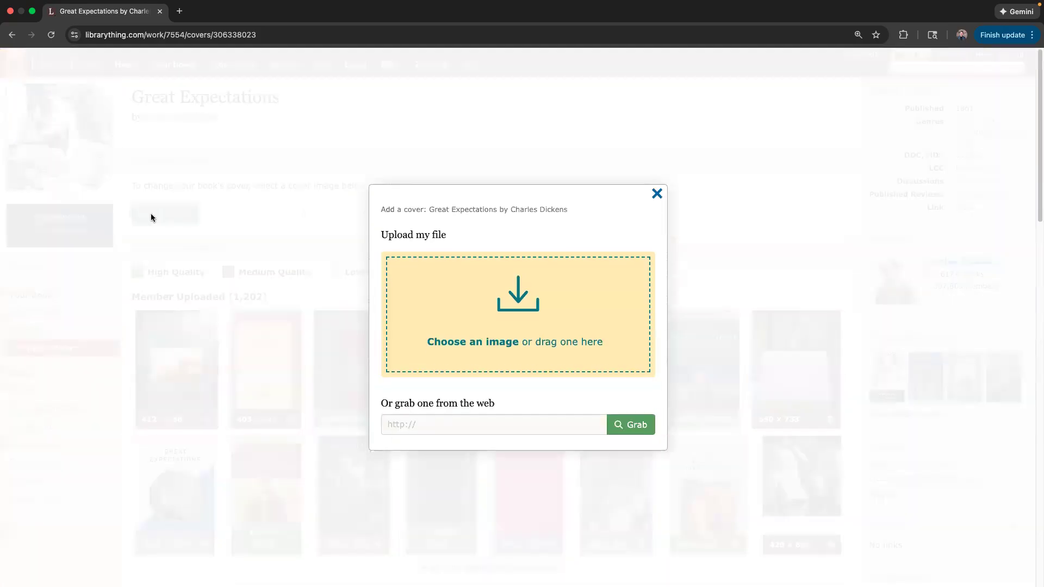
{"action": "left_click", "coordinate": [656, 191]}
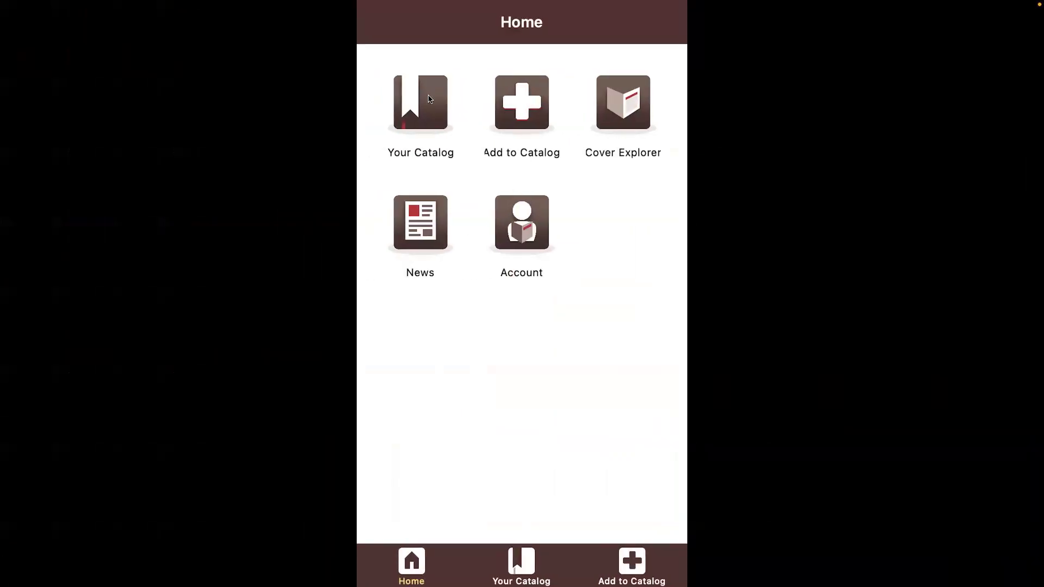
In the mobile app, go to Your Catalog > All Books and open Great Expectations' details.
{"action": "left_click", "coordinate": [430, 99]}
{"action": "left_click", "coordinate": [423, 111]}
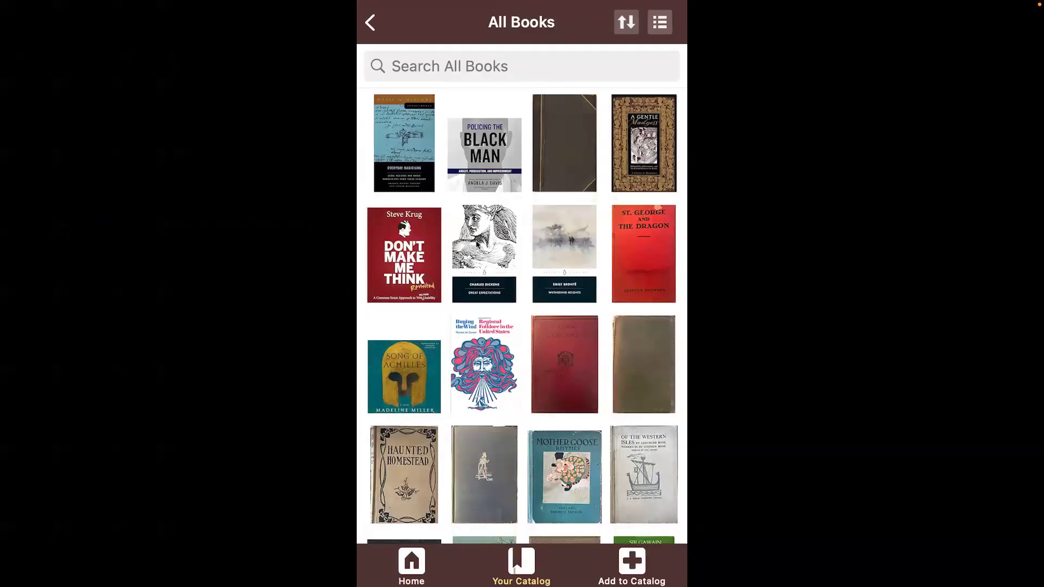
{"action": "left_click", "coordinate": [475, 241]}
{"action": "left_click", "coordinate": [463, 340]}
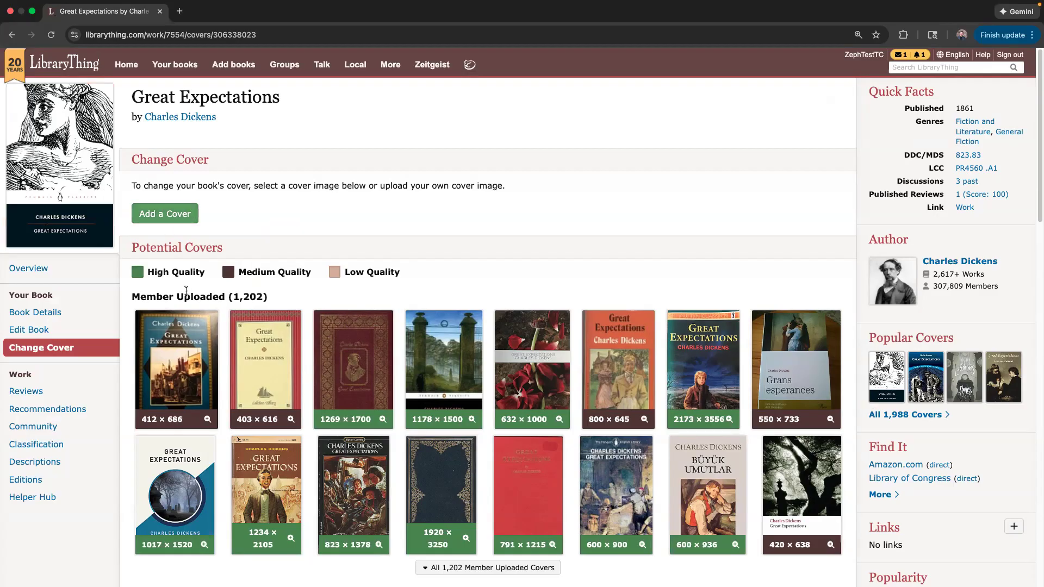
Scroll through the 1,202 member-uploaded cover options for Great Expectations.
{"action": "scroll", "coordinate": [166, 243], "scroll_direction": "down", "scroll_amount": 1}
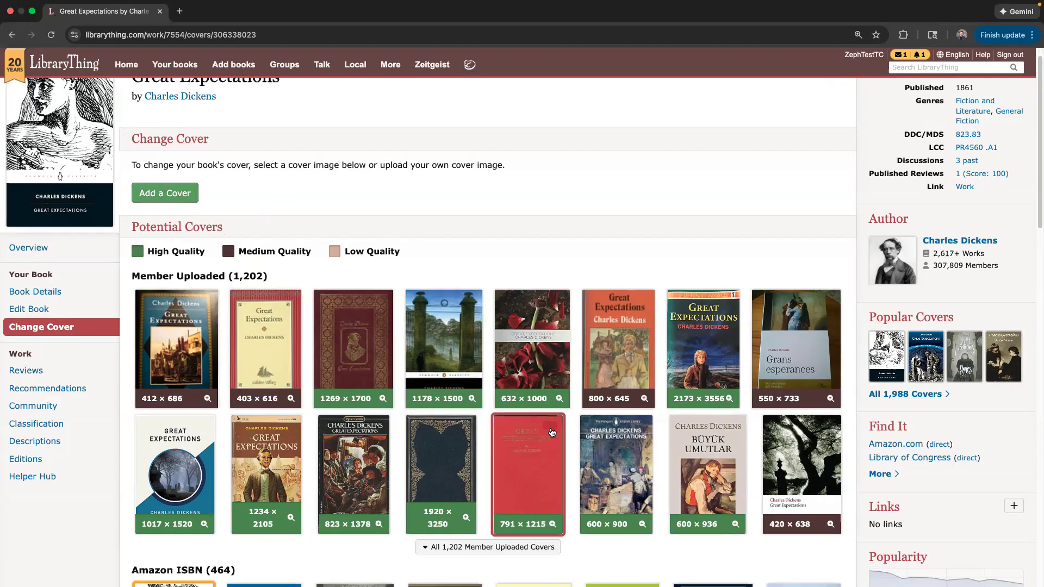
{"action": "scroll", "coordinate": [550, 433], "scroll_direction": "down", "scroll_amount": 1}
{"action": "scroll", "coordinate": [389, 341], "scroll_direction": "up", "scroll_amount": 2}
{"action": "scroll", "coordinate": [389, 341], "scroll_direction": "down", "scroll_amount": 2}
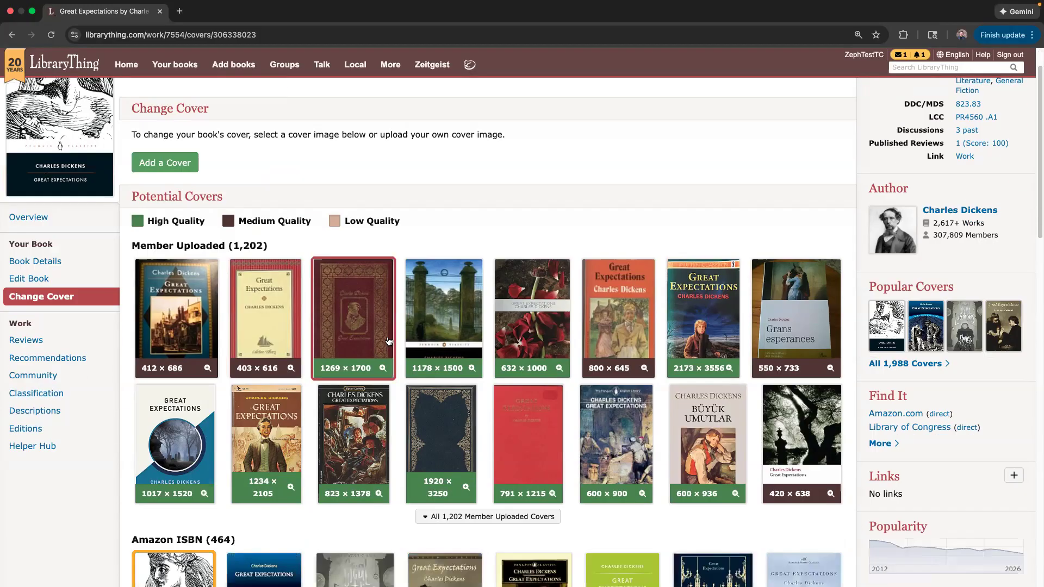
{"action": "scroll", "coordinate": [388, 341], "scroll_direction": "down", "scroll_amount": 2}
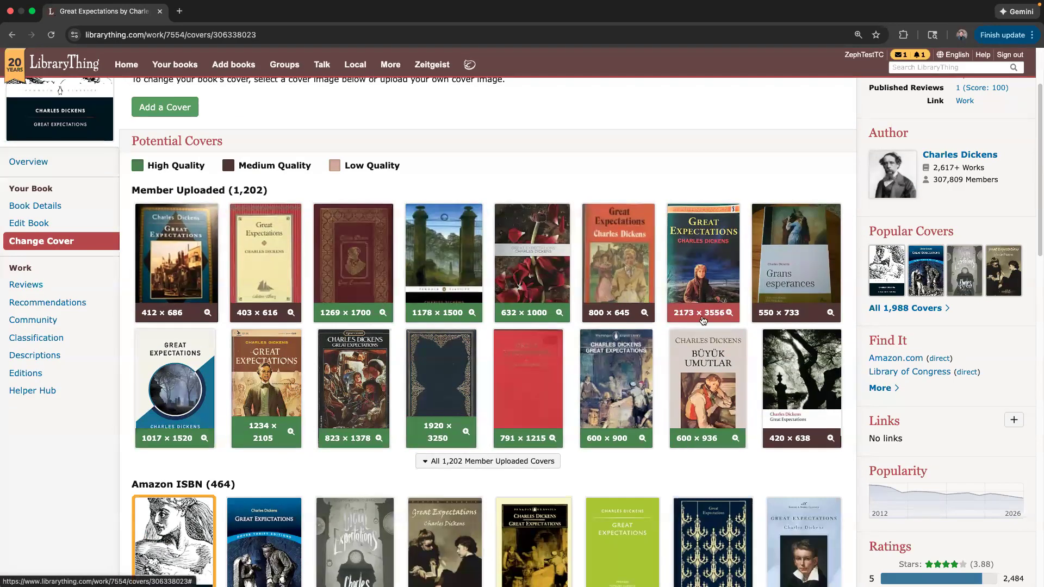
{"action": "scroll", "coordinate": [413, 291], "scroll_direction": "down", "scroll_amount": 1}
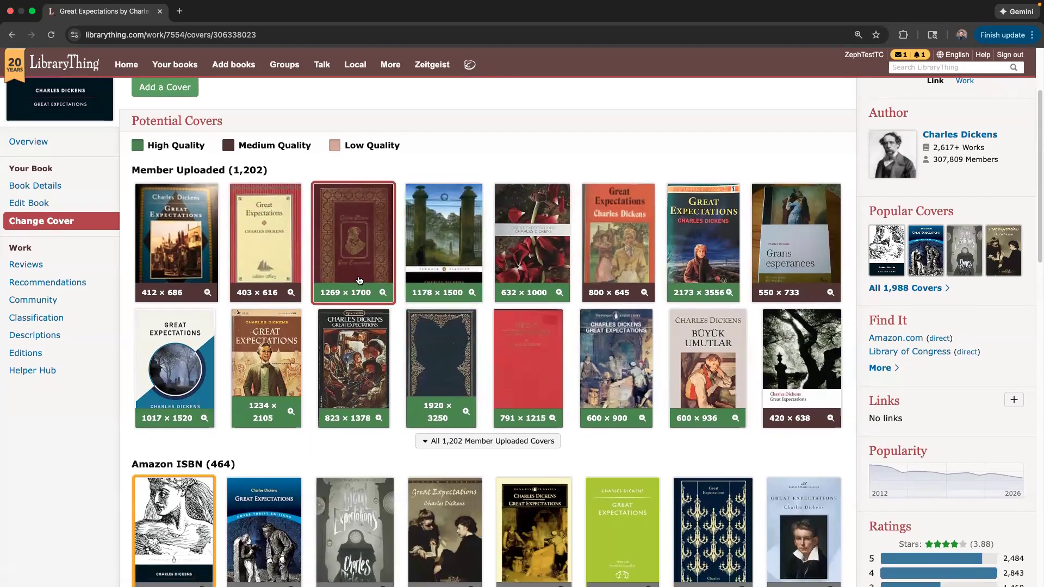
{"action": "scroll", "coordinate": [359, 280], "scroll_direction": "down", "scroll_amount": 1}
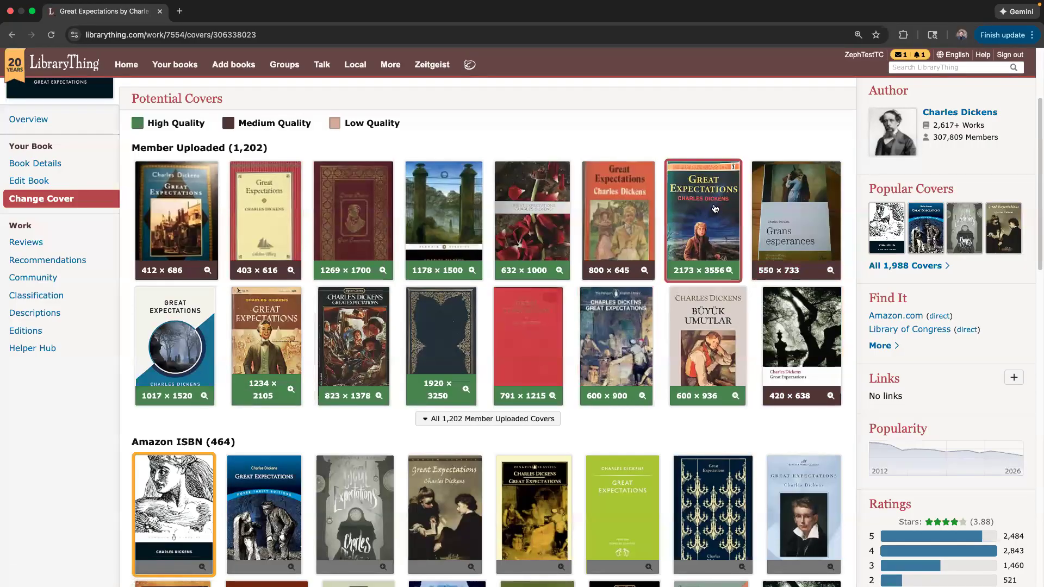
{"action": "scroll", "coordinate": [353, 327], "scroll_direction": "down", "scroll_amount": 6}
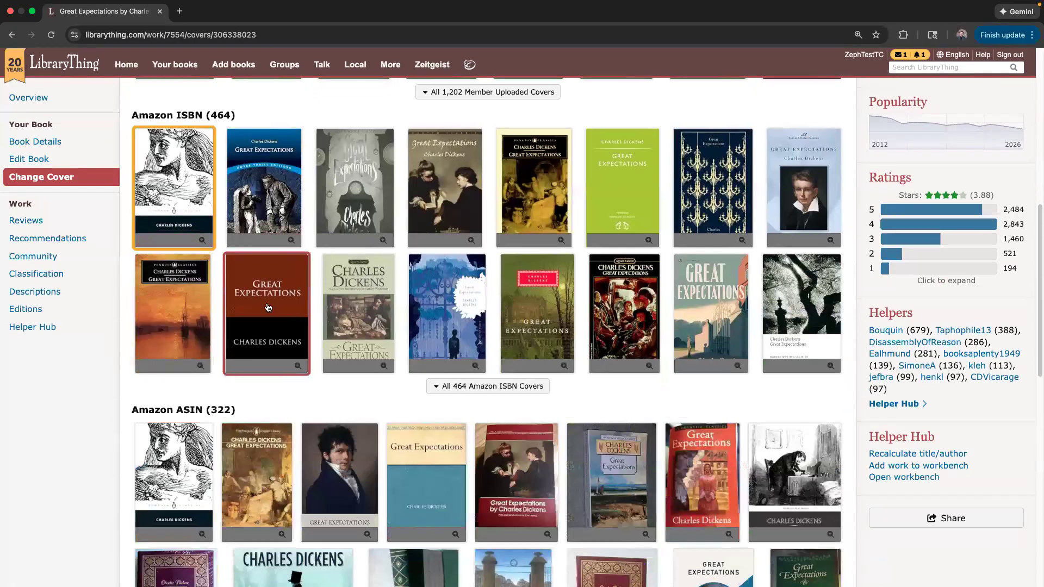
{"action": "scroll", "coordinate": [268, 308], "scroll_direction": "down", "scroll_amount": 4}
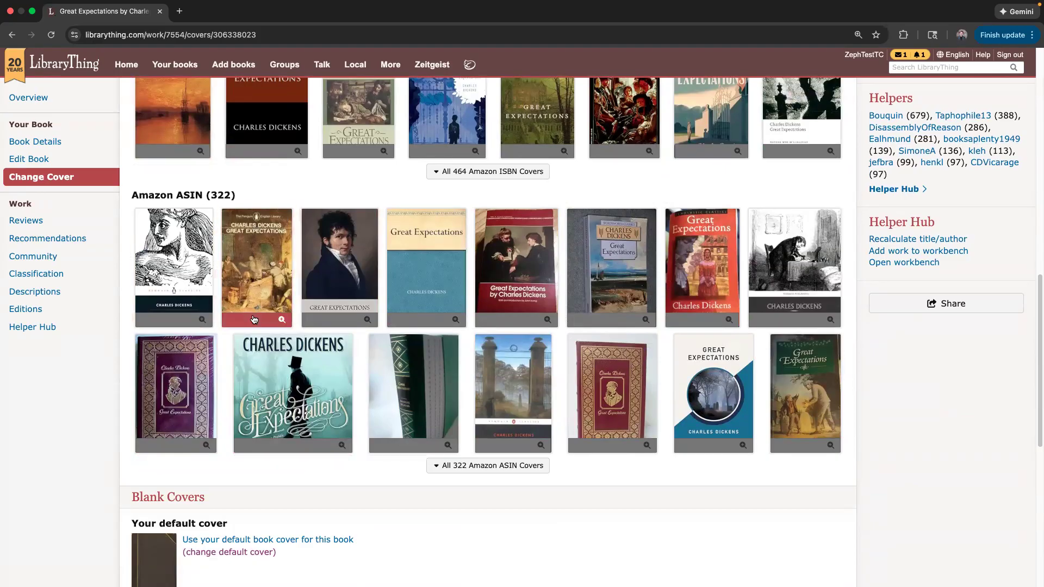
{"action": "left_click", "coordinate": [333, 229]}
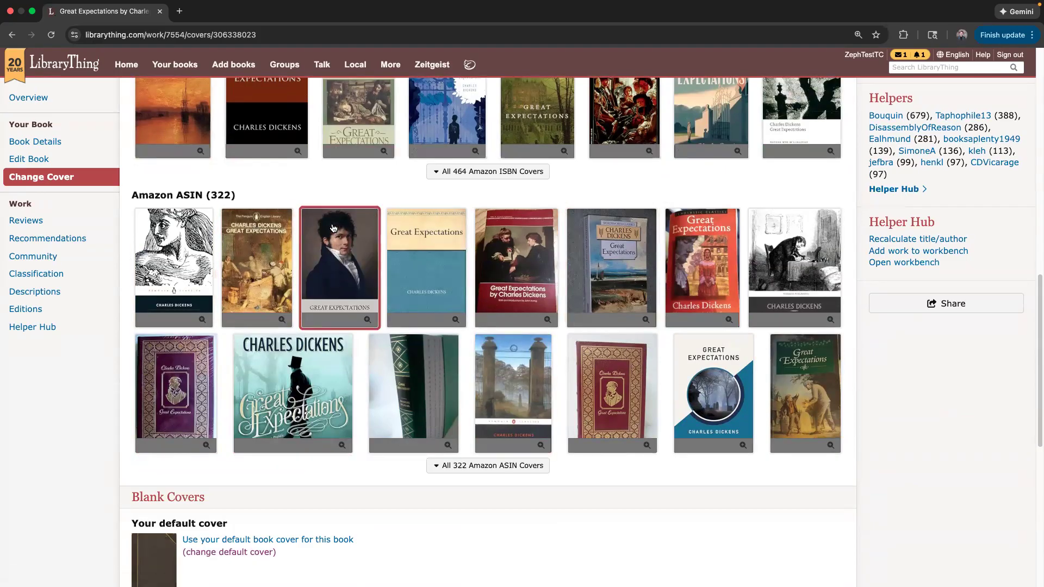
{"action": "scroll", "coordinate": [434, 304], "scroll_direction": "up", "scroll_amount": 3}
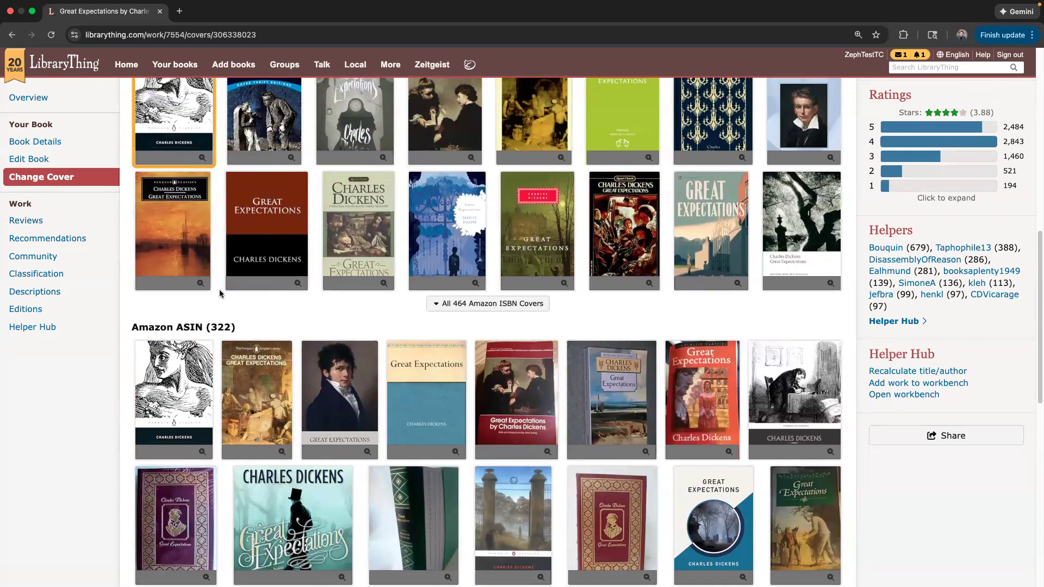
{"action": "scroll", "coordinate": [219, 294], "scroll_direction": "down", "scroll_amount": 6}
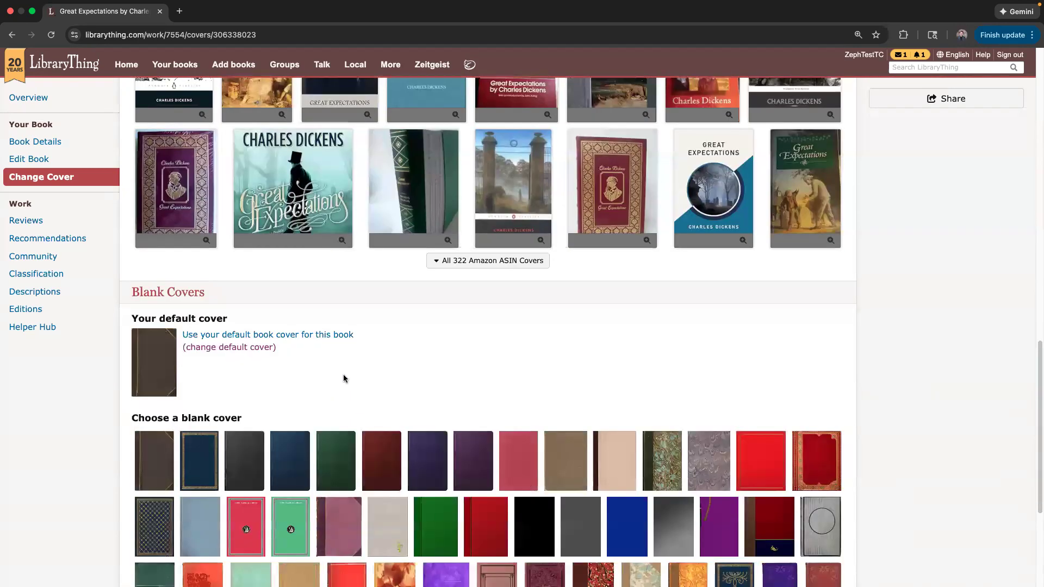
{"action": "scroll", "coordinate": [457, 324], "scroll_direction": "down", "scroll_amount": 1}
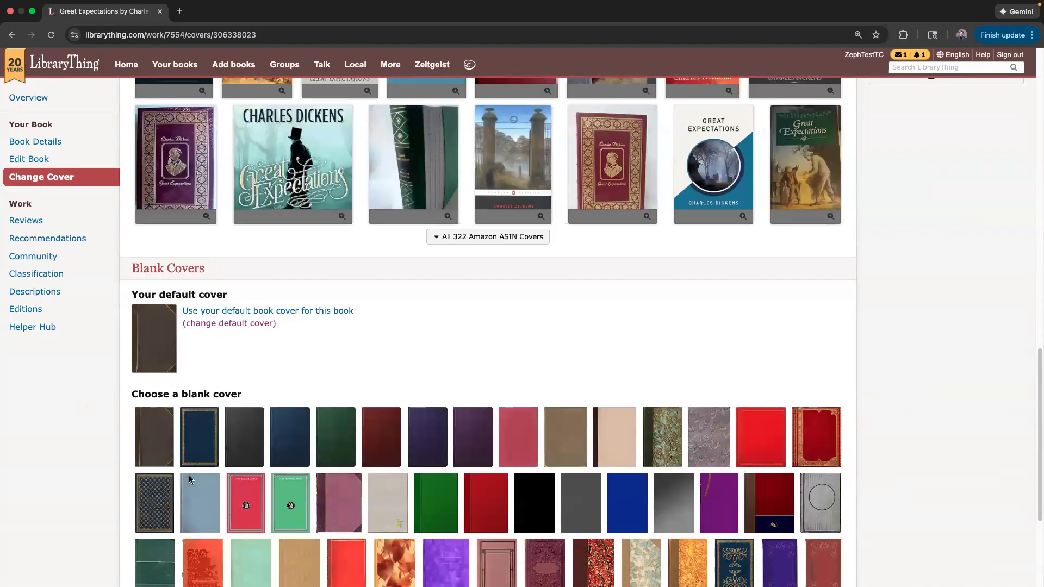
{"action": "scroll", "coordinate": [245, 326], "scroll_direction": "down", "scroll_amount": 4}
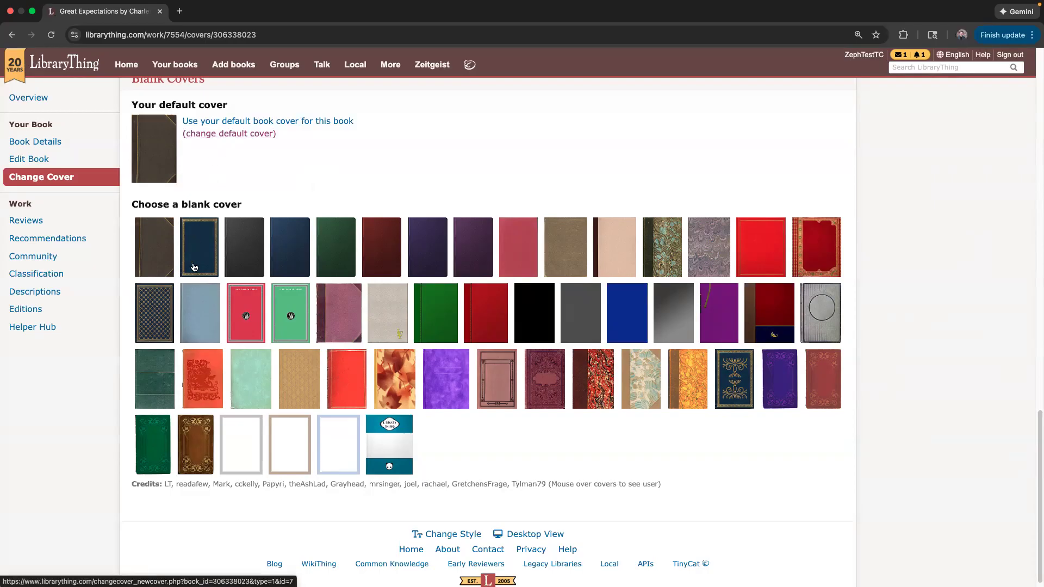
Look at the default cover settings and the library's cover statistics.
{"action": "left_click", "coordinate": [213, 134]}
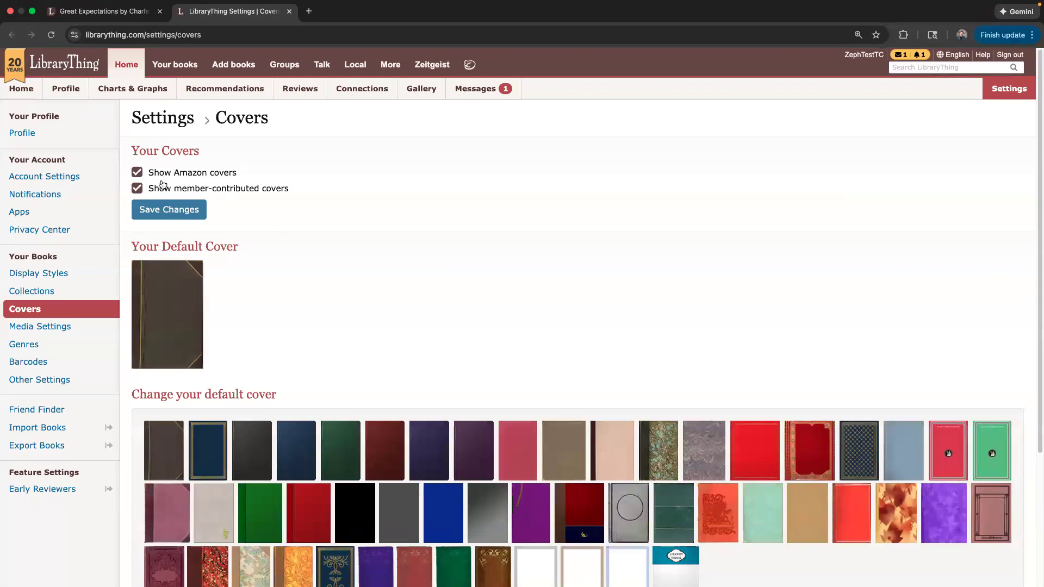
{"action": "scroll", "coordinate": [293, 332], "scroll_direction": "down", "scroll_amount": 2}
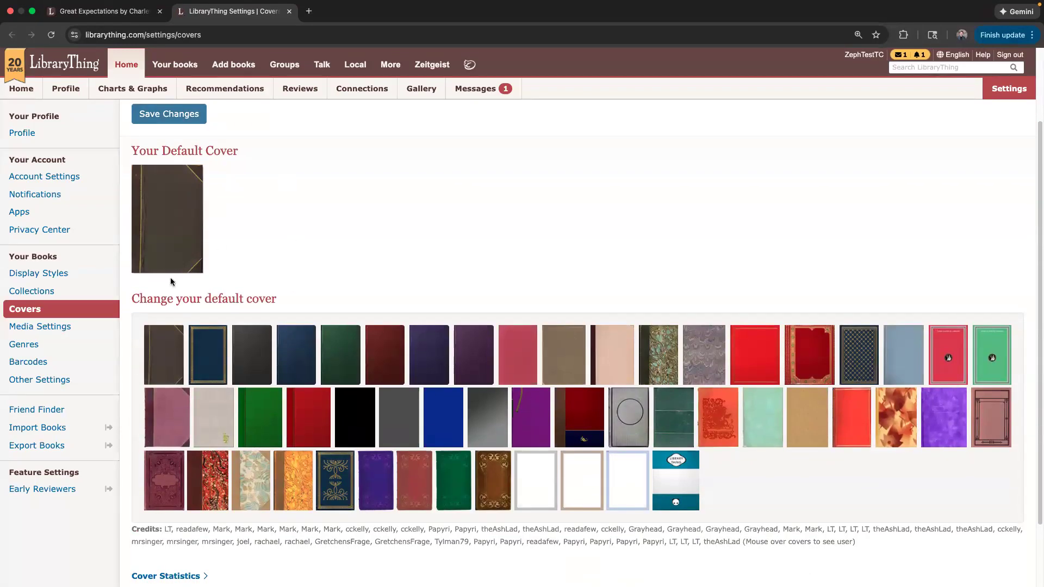
{"action": "left_click", "coordinate": [215, 363]}
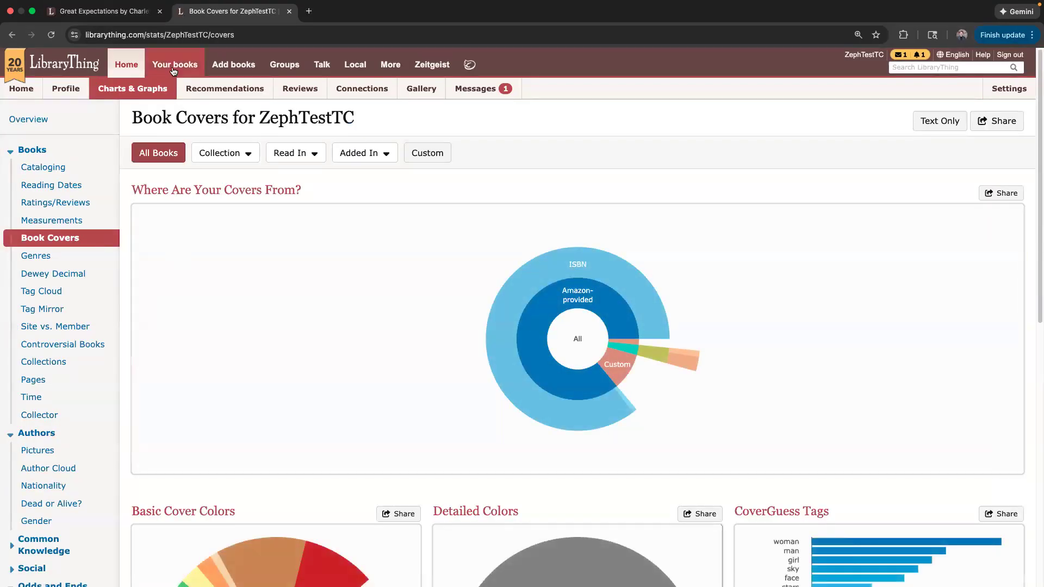
Open Your books, close the extra catalog tab, and scroll back up the cover choices.
{"action": "left_click", "coordinate": [174, 69]}
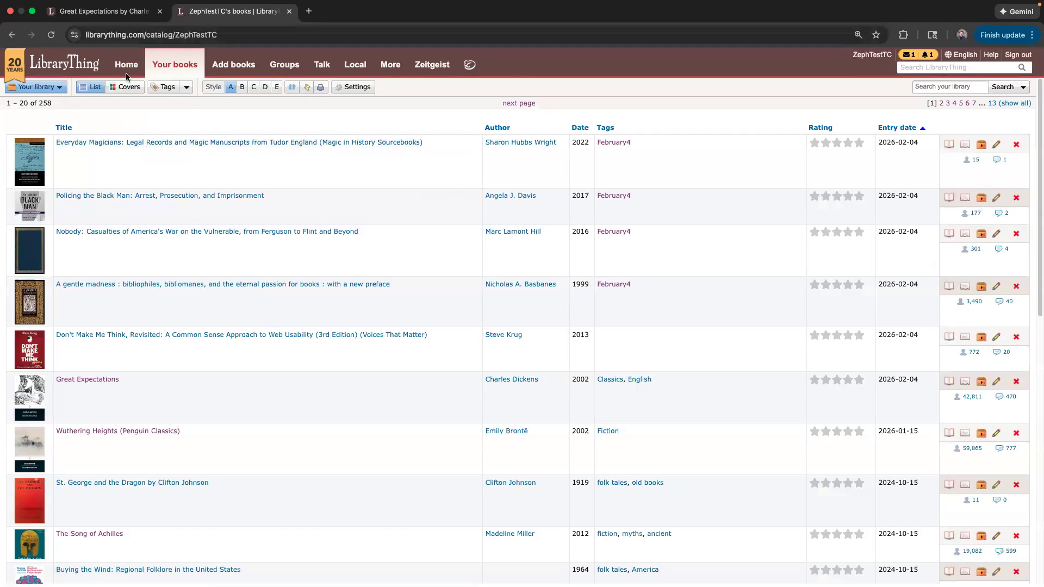
{"action": "left_click", "coordinate": [289, 12]}
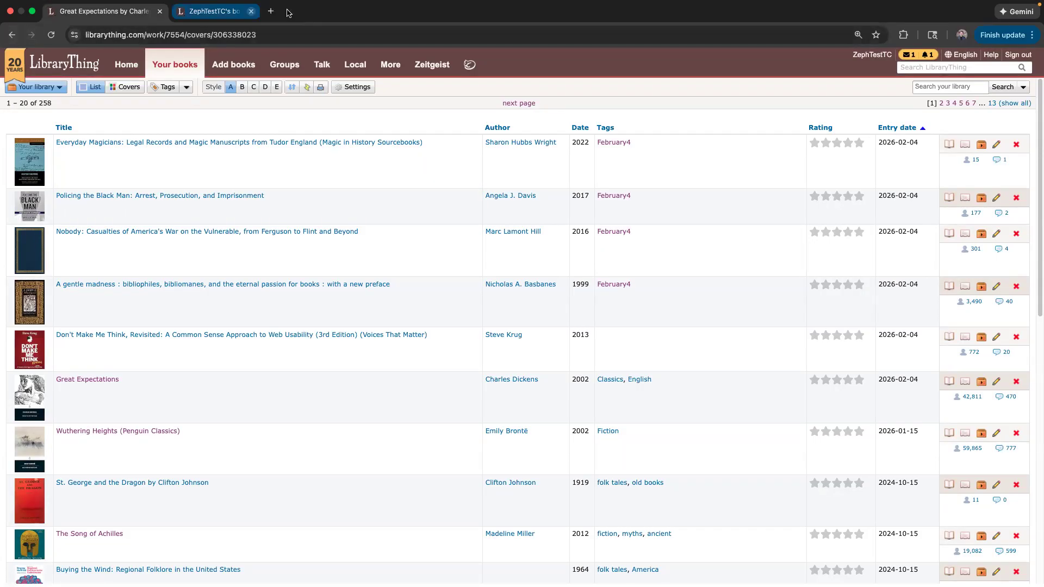
{"action": "scroll", "coordinate": [298, 177], "scroll_direction": "up", "scroll_amount": 14}
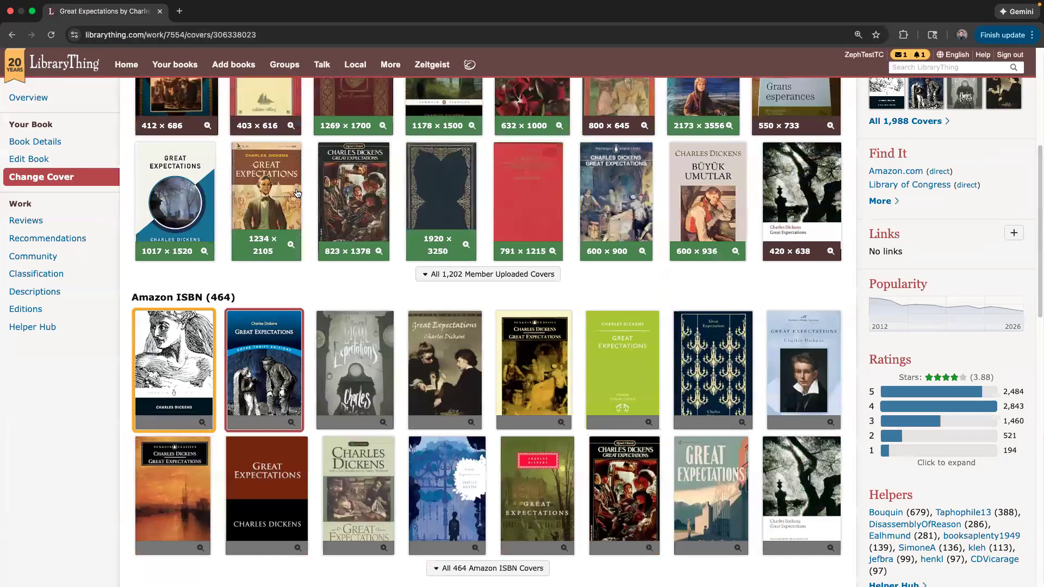
{"action": "scroll", "coordinate": [298, 193], "scroll_direction": "up", "scroll_amount": 5}
{"action": "scroll", "coordinate": [274, 92], "scroll_direction": "up", "scroll_amount": 1}
Open 'Your books' to show the full 258-book catalog list.
{"action": "left_click", "coordinate": [174, 65]}
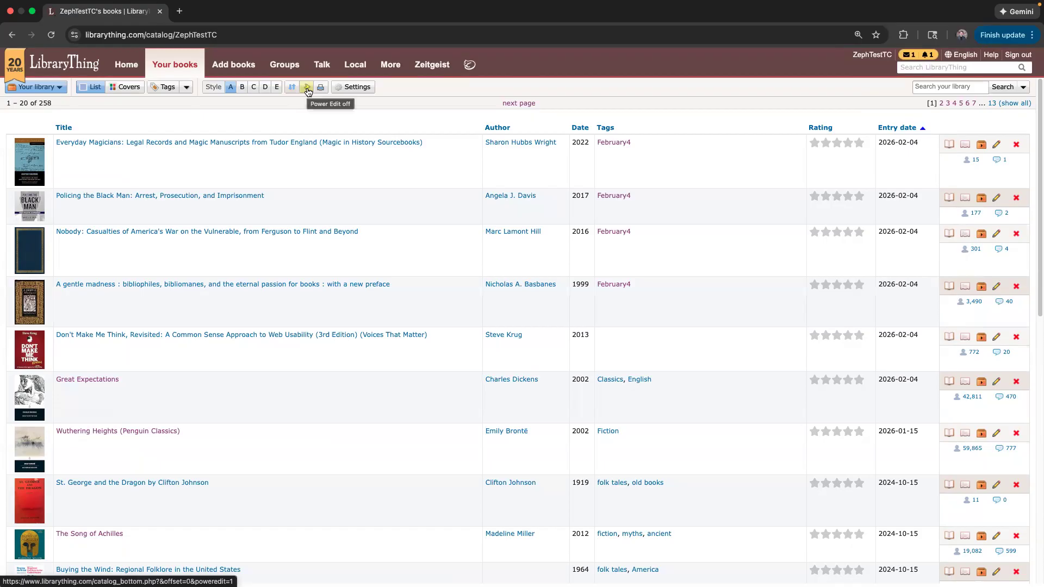
Switch the catalog into Power Edit bulk-edit mode.
{"action": "left_click", "coordinate": [307, 91]}
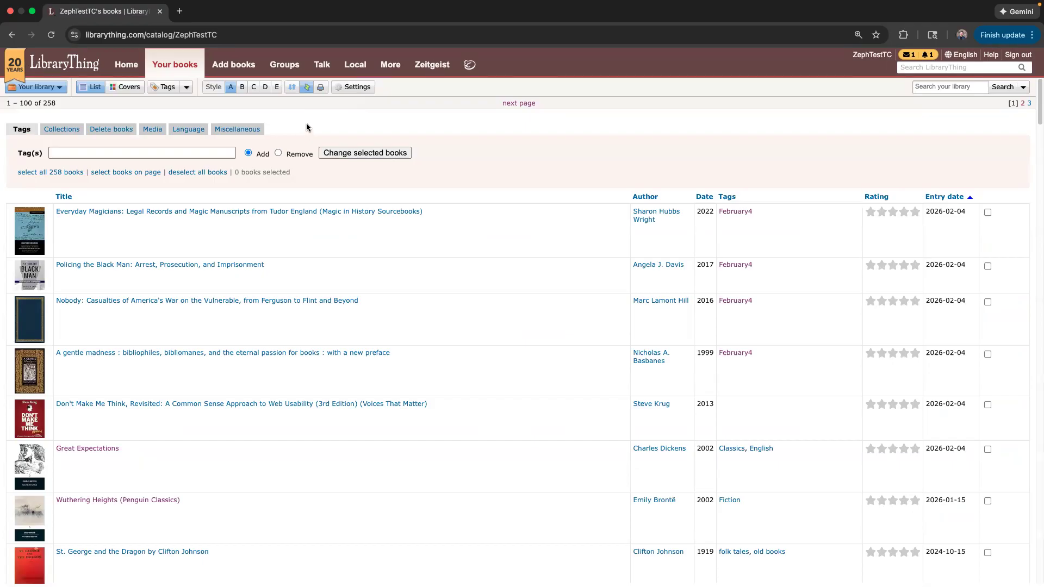
{"action": "left_click", "coordinate": [308, 88]}
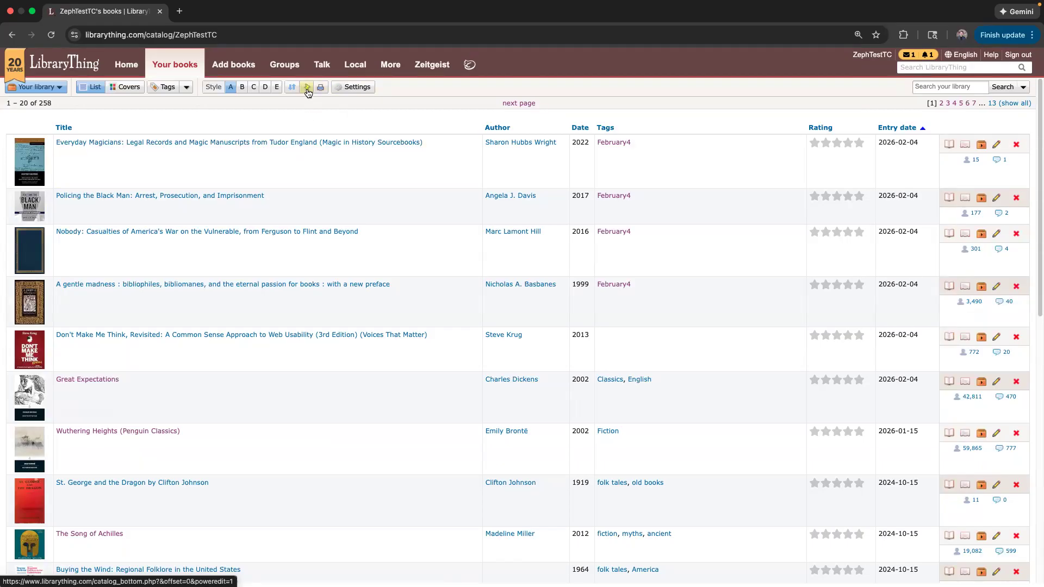
{"action": "left_click", "coordinate": [308, 89]}
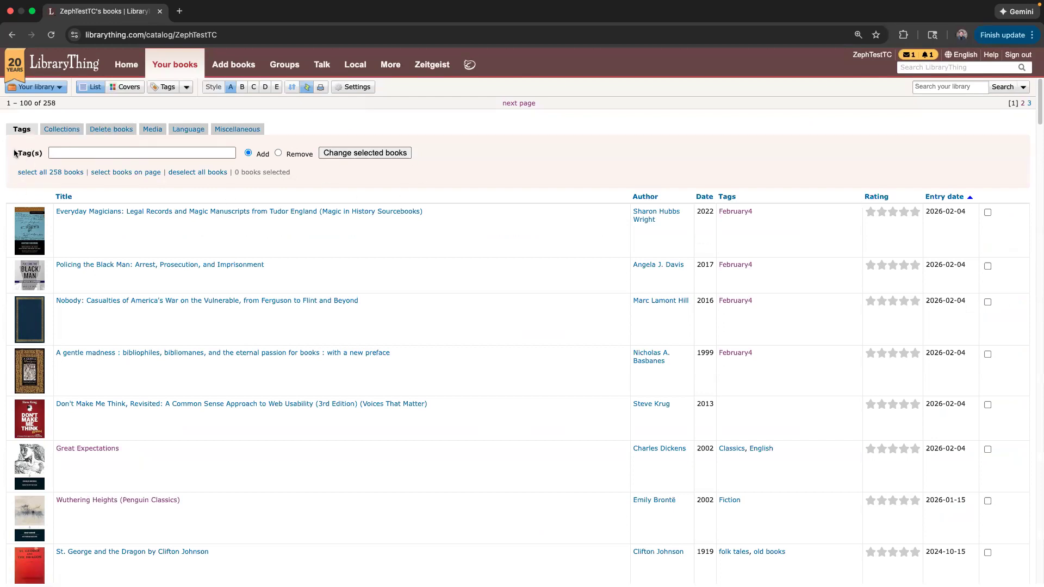
Tick Everyday Magicians, Policing the Black Man, Nobody, A gentle madness and Don't Make Me Think, entering tag February4.
{"action": "left_click", "coordinate": [358, 233]}
{"action": "left_click", "coordinate": [333, 284]}
{"action": "left_click", "coordinate": [378, 326]}
{"action": "left_click", "coordinate": [391, 376]}
{"action": "left_click", "coordinate": [207, 428]}
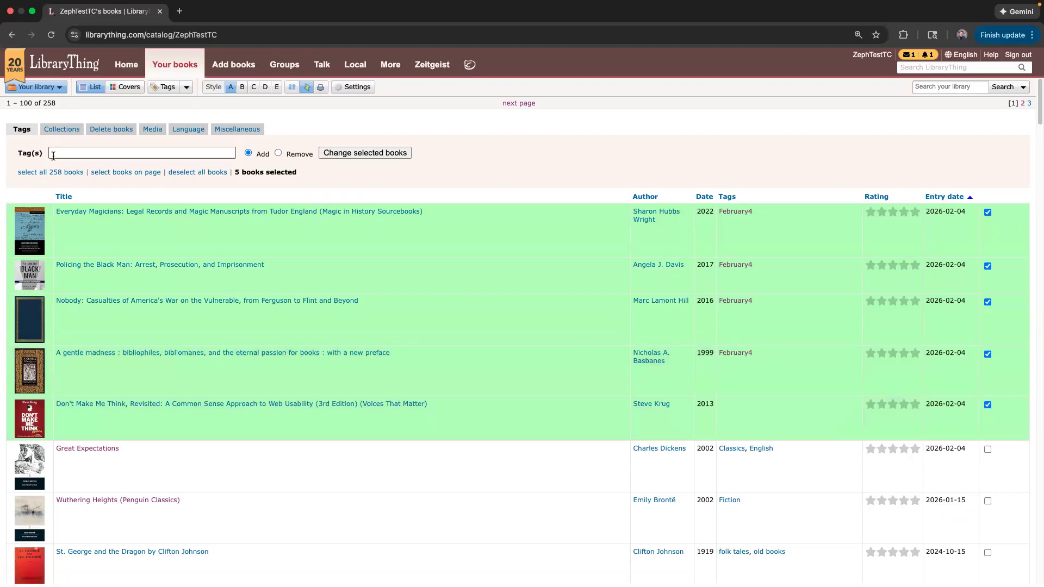
{"action": "left_click", "coordinate": [94, 153]}
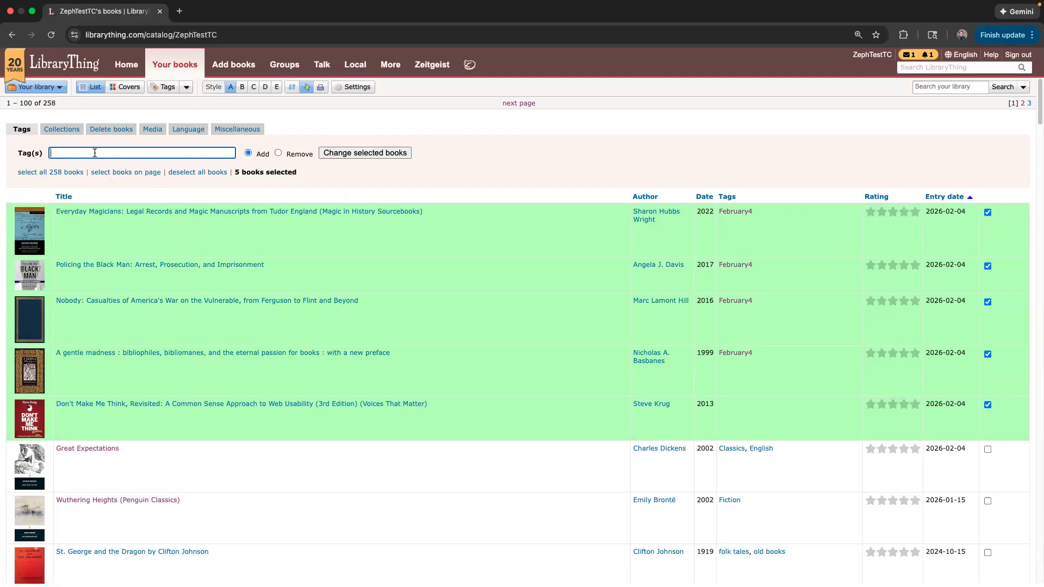
{"action": "type", "text": "February4"}
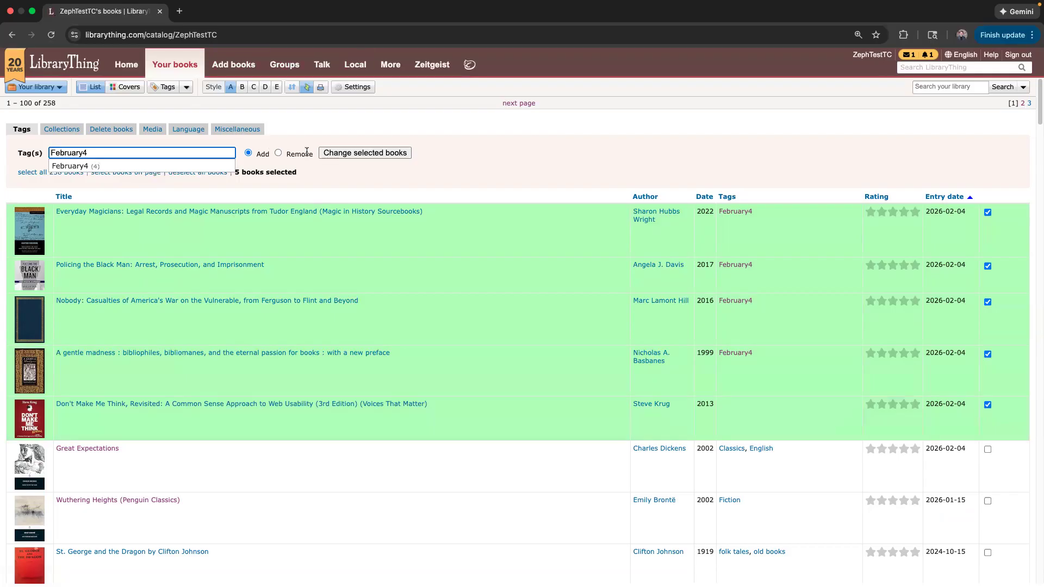
From the Collections options, select every book on the page, then all 258 books, and show Delete books.
{"action": "left_click", "coordinate": [52, 132]}
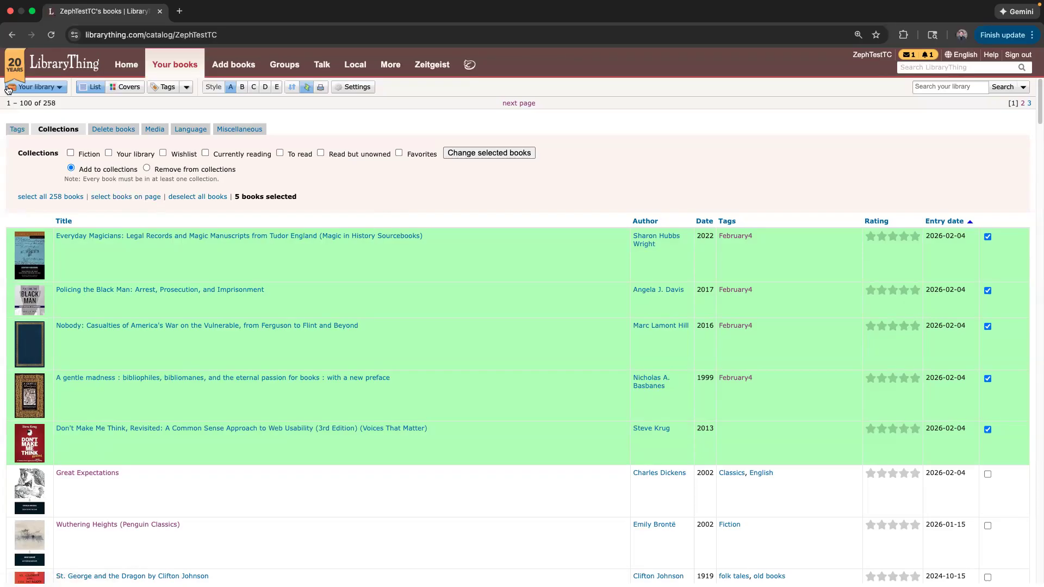
{"action": "left_click_drag", "start_coordinate": [33, 103], "coordinate": [8, 103]}
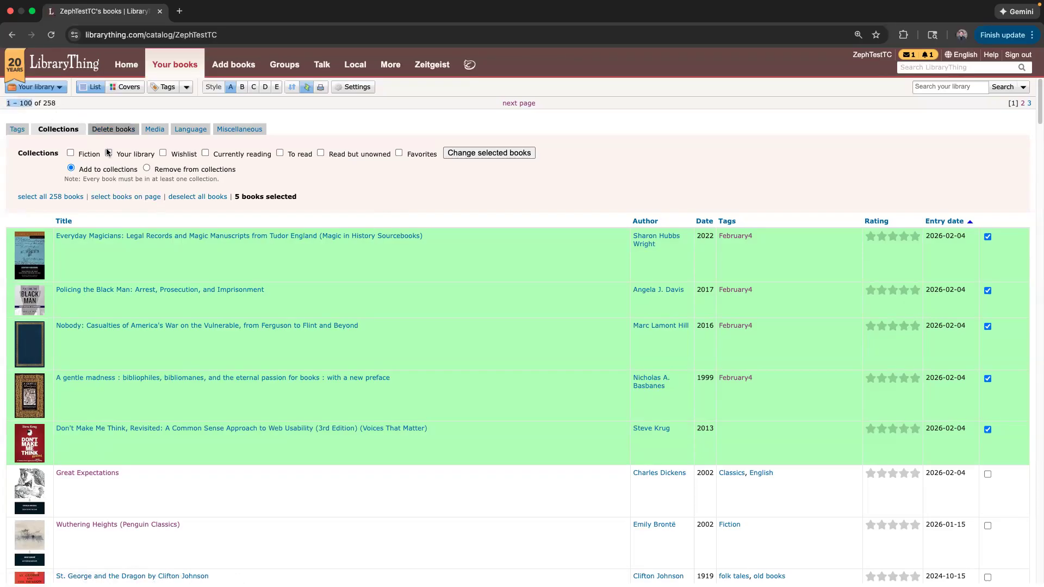
{"action": "left_click", "coordinate": [126, 201]}
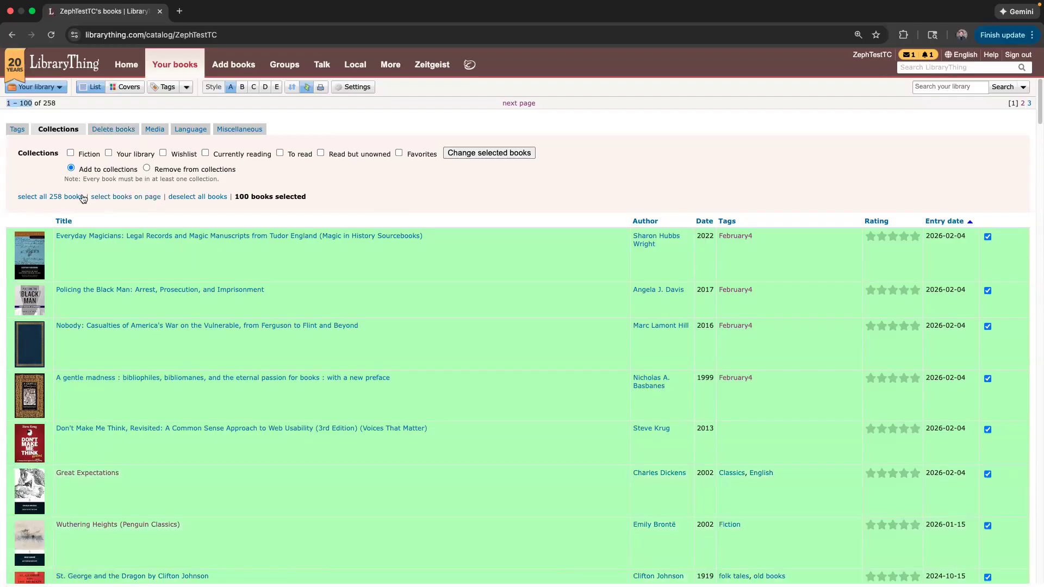
{"action": "left_click", "coordinate": [56, 200]}
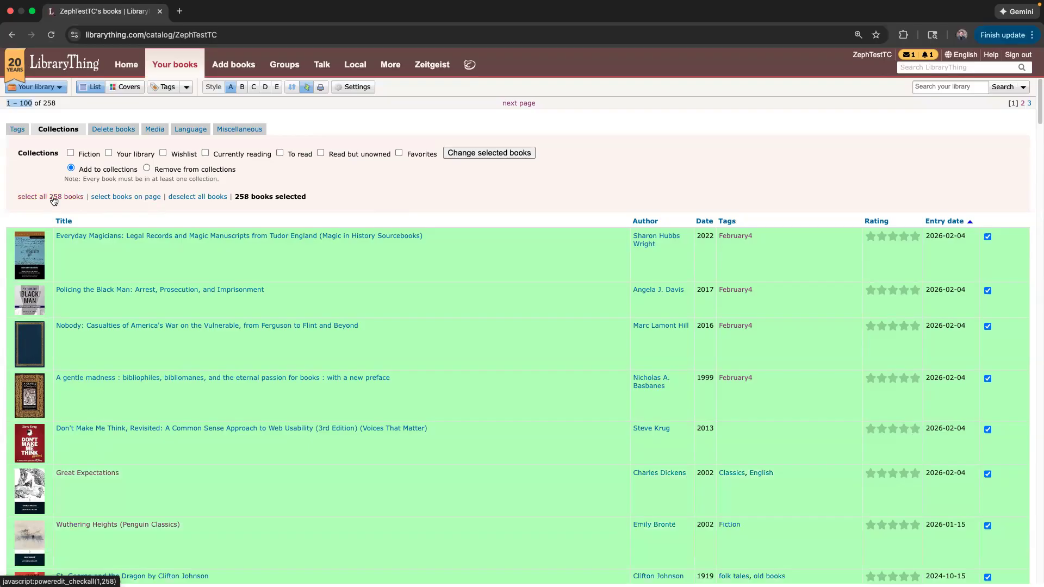
{"action": "left_click_drag", "start_coordinate": [308, 197], "coordinate": [239, 199]}
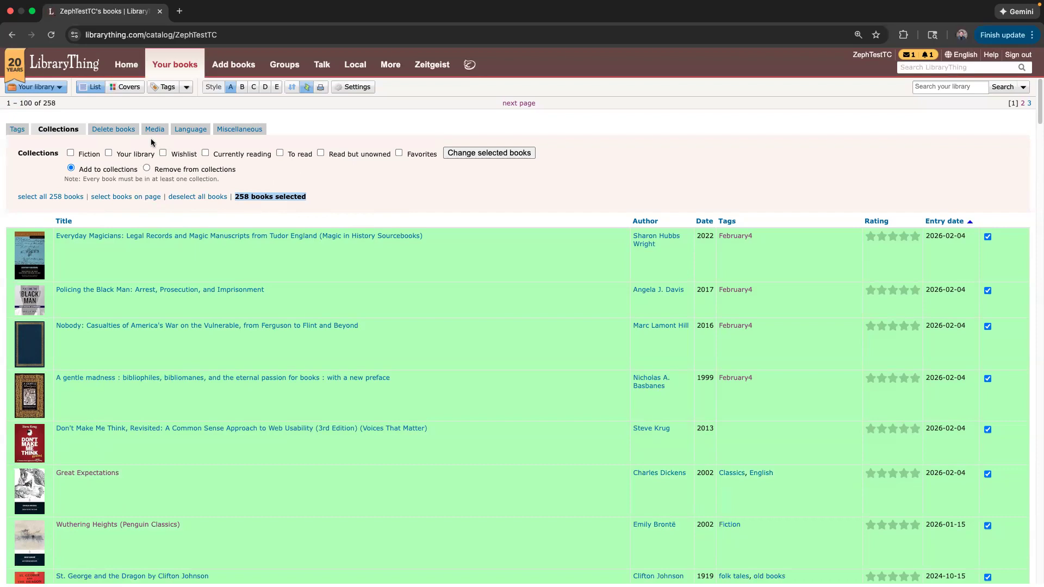
{"action": "left_click", "coordinate": [117, 129]}
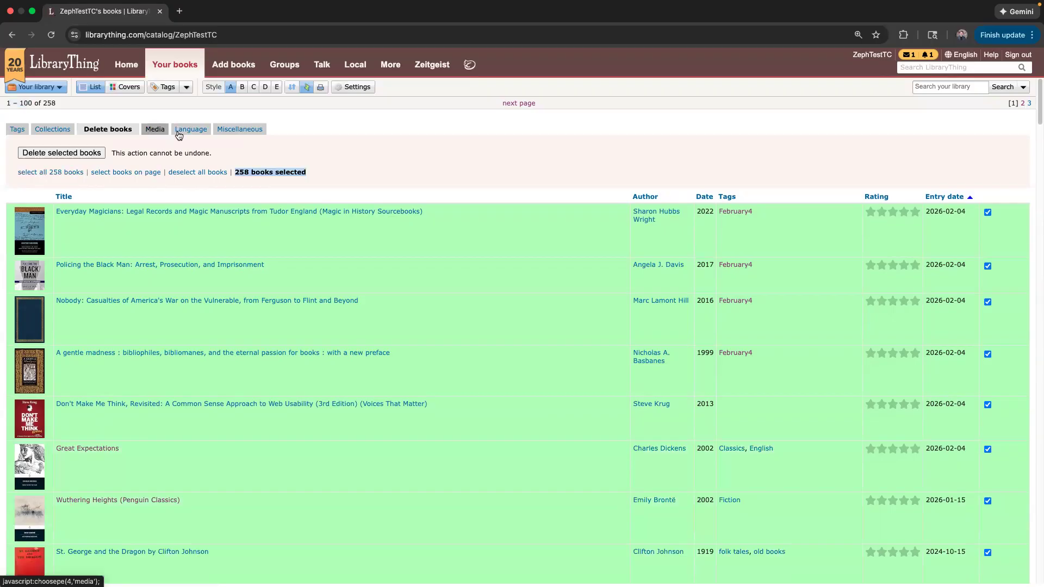
Deselect all 258 books from the Tags options, tick A gentle madness, then turn Power Edit off.
{"action": "left_click", "coordinate": [24, 131]}
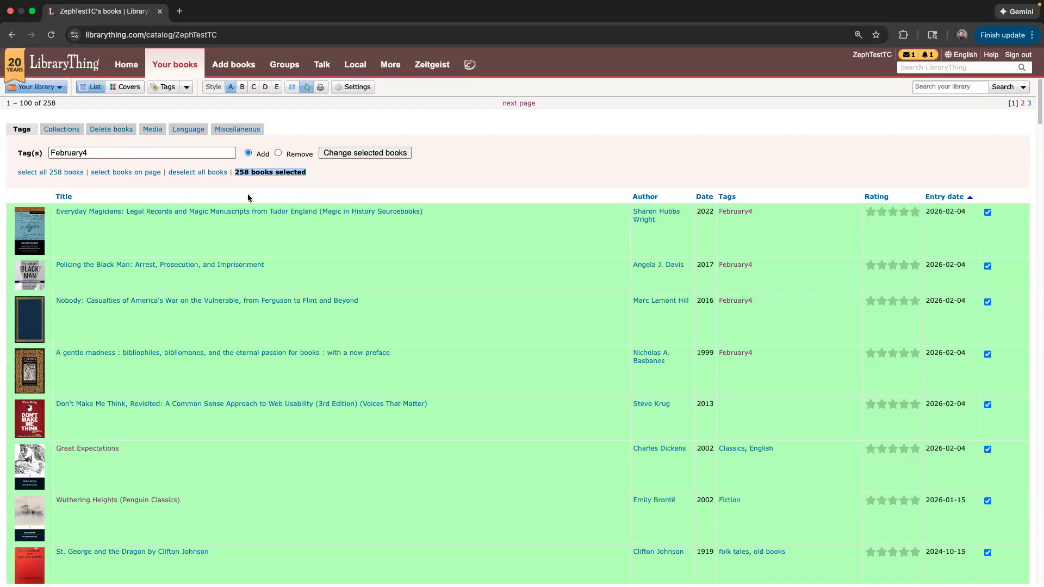
{"action": "left_click", "coordinate": [211, 174]}
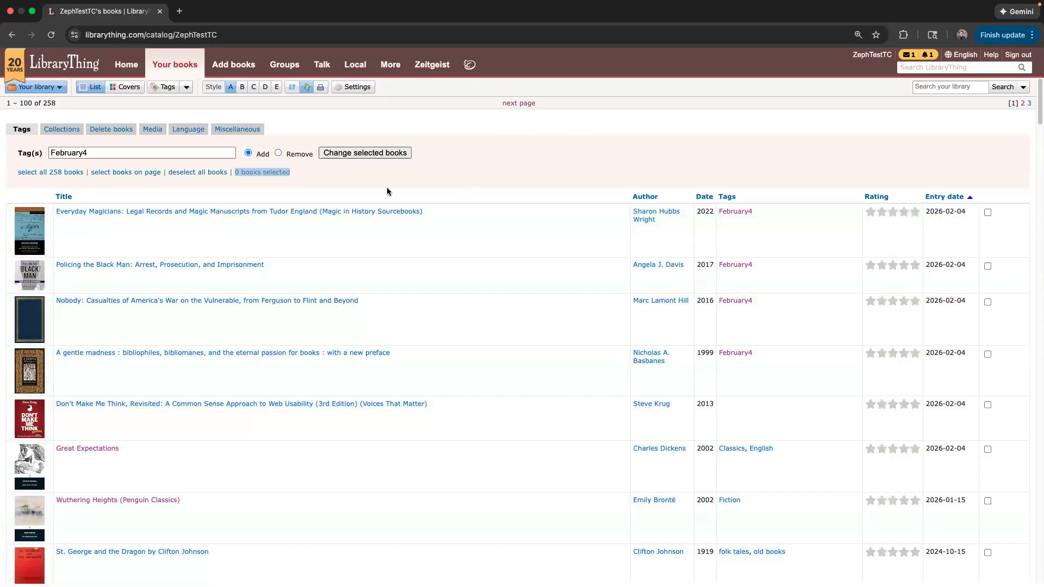
{"action": "scroll", "coordinate": [413, 326], "scroll_direction": "down", "scroll_amount": 1}
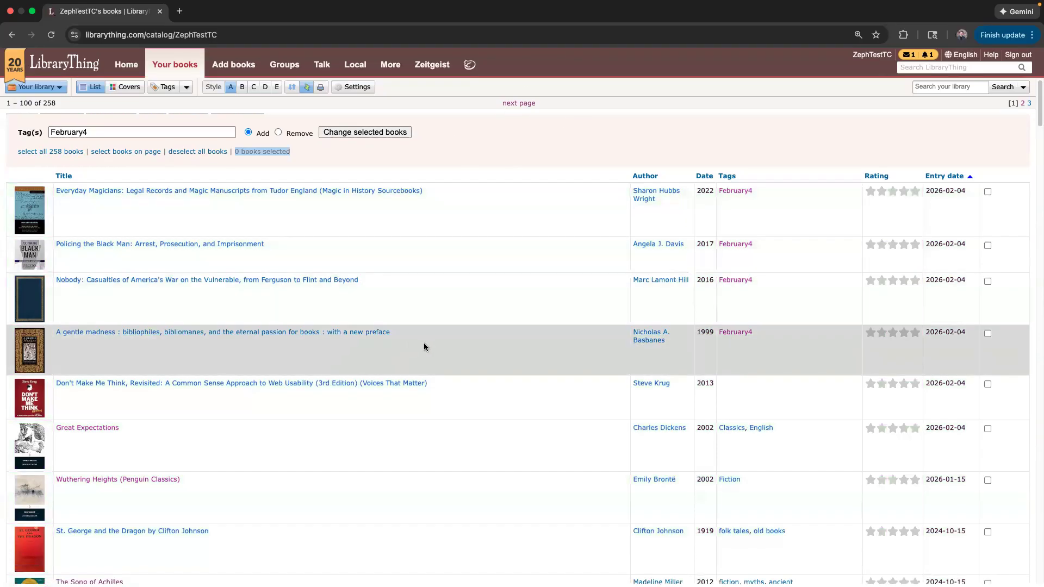
{"action": "left_click", "coordinate": [323, 348]}
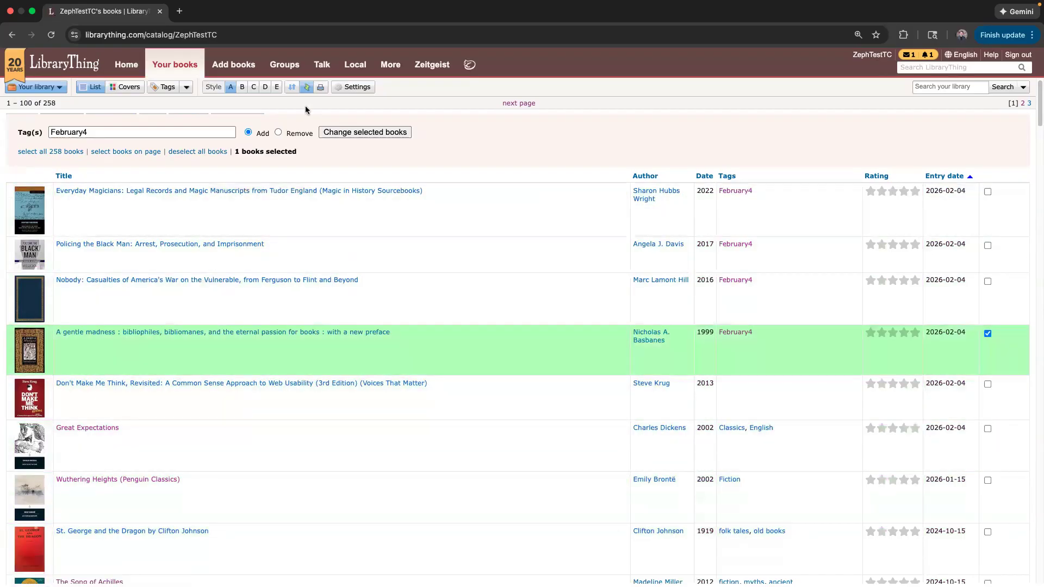
{"action": "left_click", "coordinate": [306, 87]}
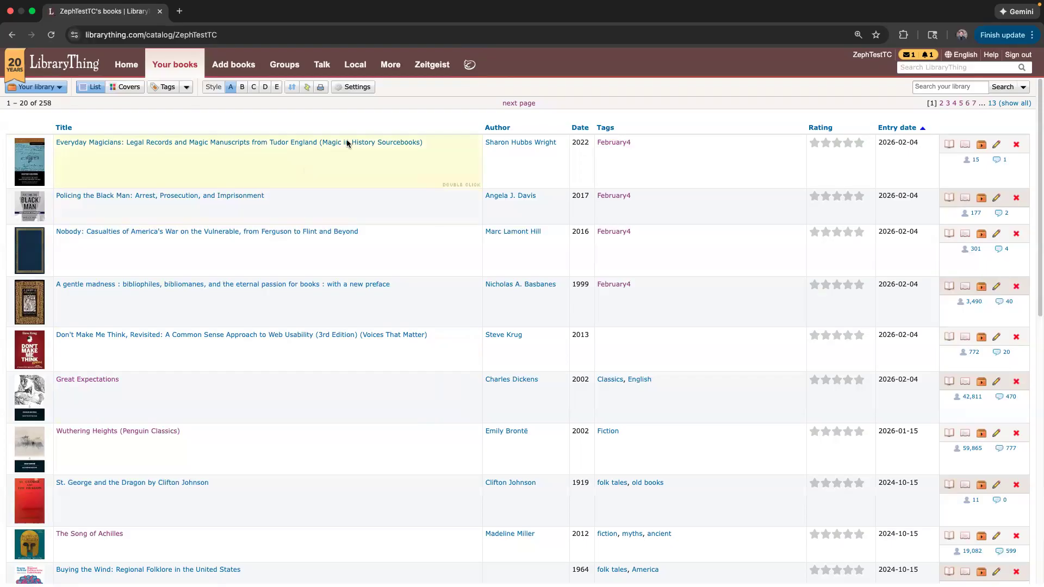
Go to the library's TinyCat catalog and pick Great Expectations from the cover carousel.
{"action": "left_click", "coordinate": [471, 66]}
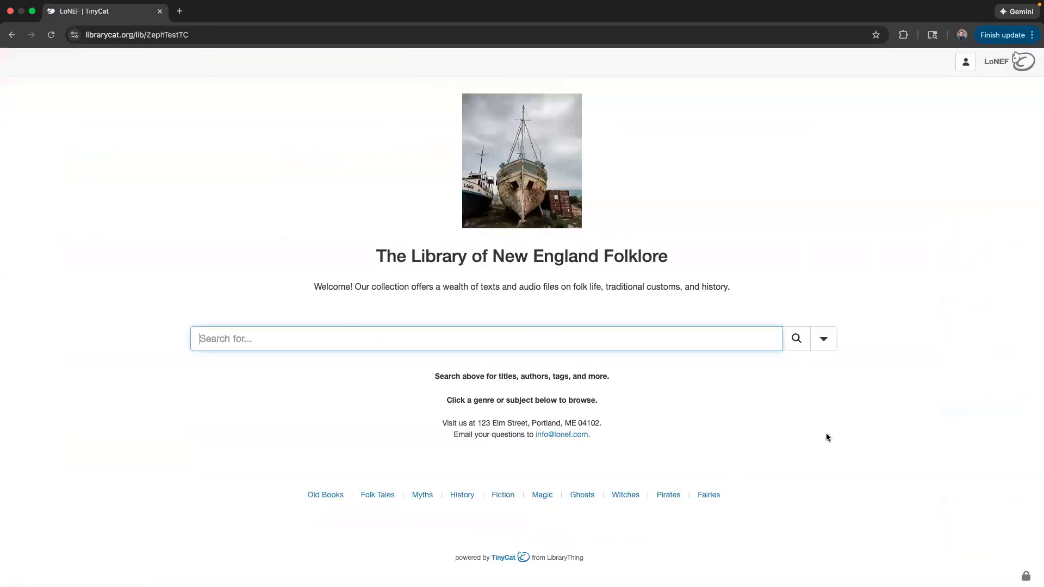
{"action": "scroll", "coordinate": [187, 296], "scroll_direction": "down", "scroll_amount": 1}
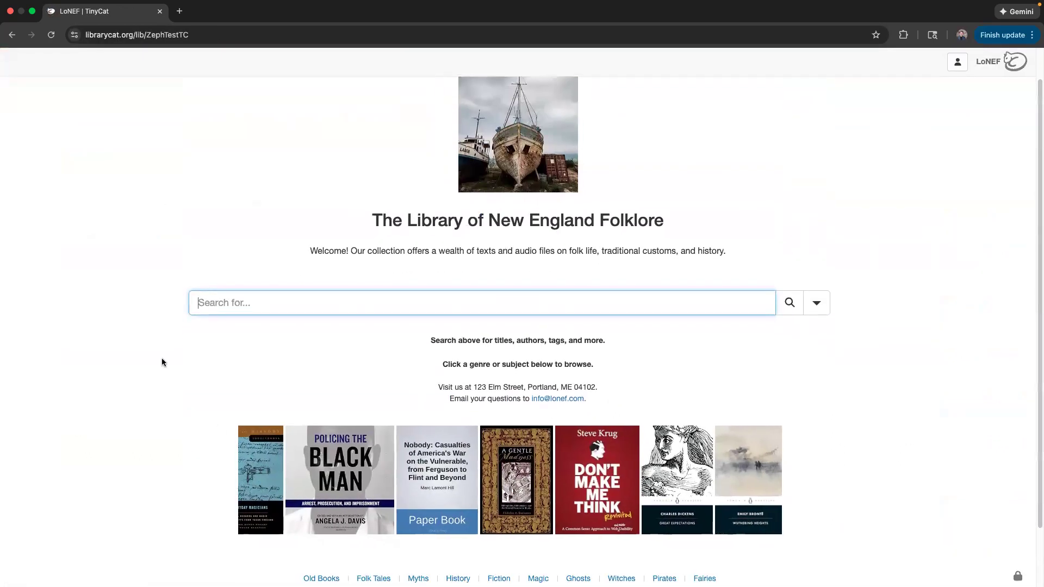
{"action": "left_click", "coordinate": [663, 469]}
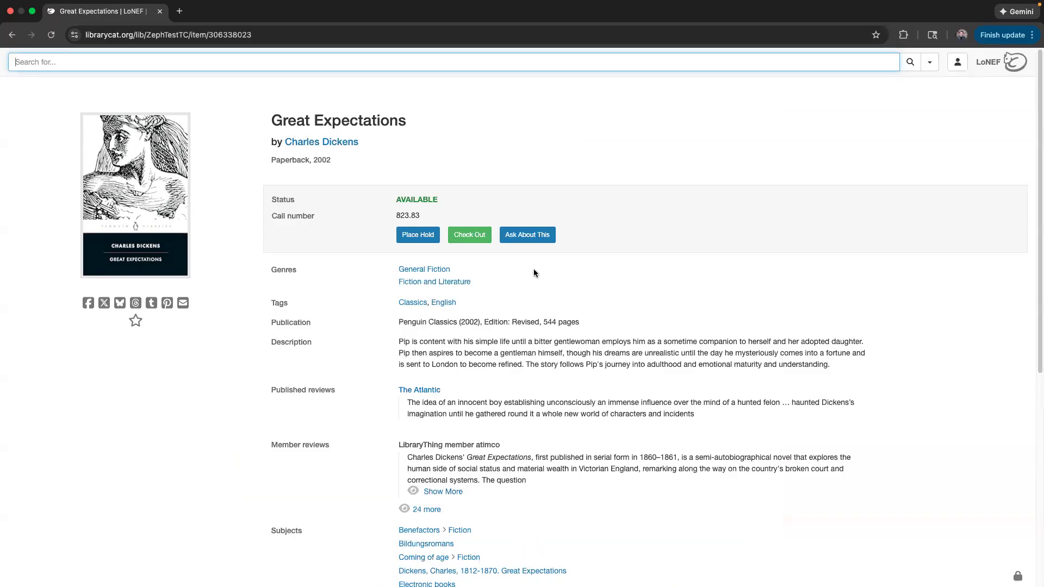
{"action": "scroll", "coordinate": [533, 269], "scroll_direction": "down", "scroll_amount": 7}
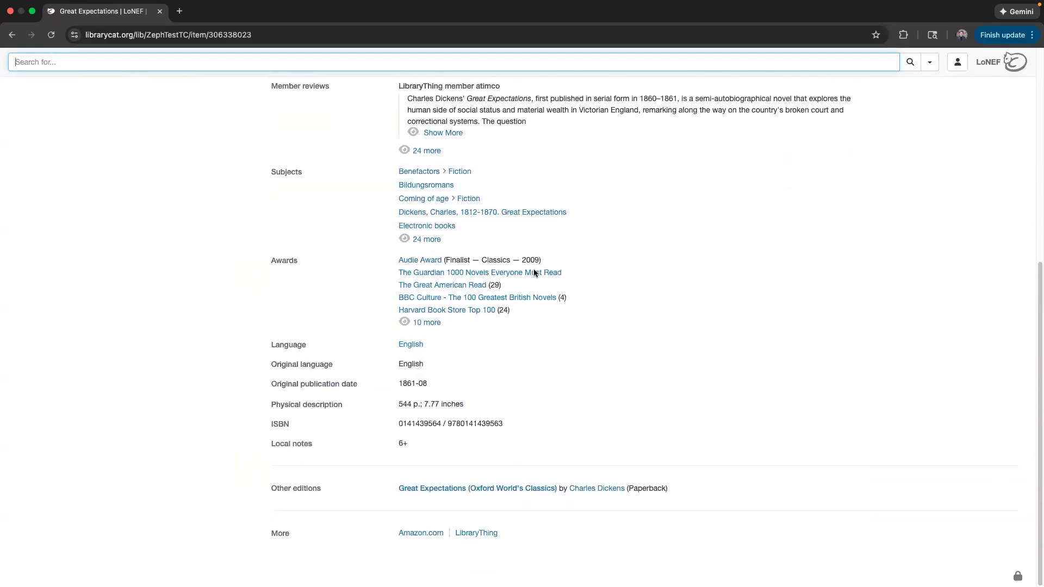
{"action": "scroll", "coordinate": [534, 269], "scroll_direction": "up", "scroll_amount": 7}
{"action": "scroll", "coordinate": [534, 270], "scroll_direction": "down", "scroll_amount": 1}
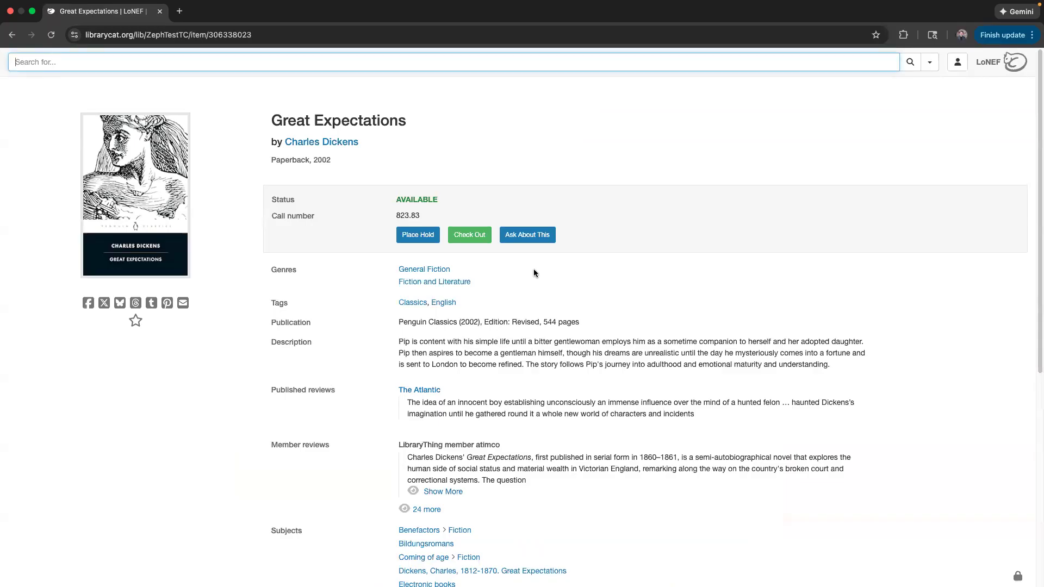
{"action": "left_click", "coordinate": [527, 123]}
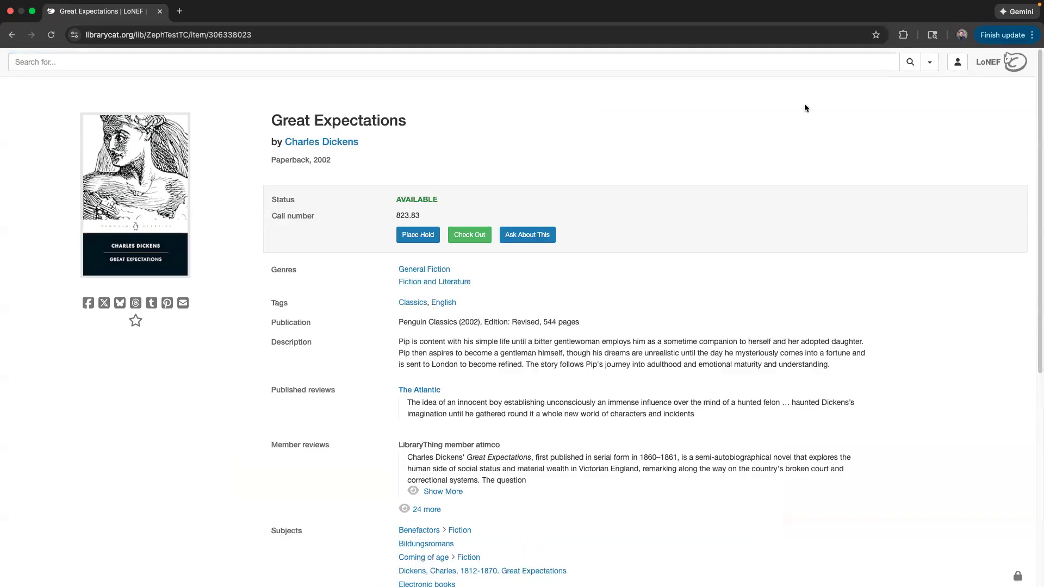